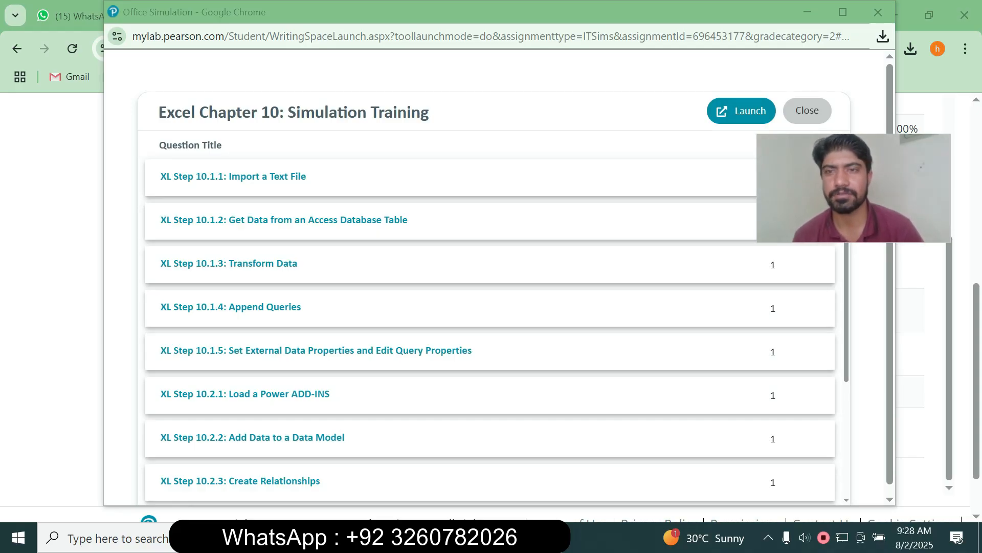
# - Launch the Excel Chapter 10 simulation training and read the instructions for the text file import task
pyautogui.click(741, 111)
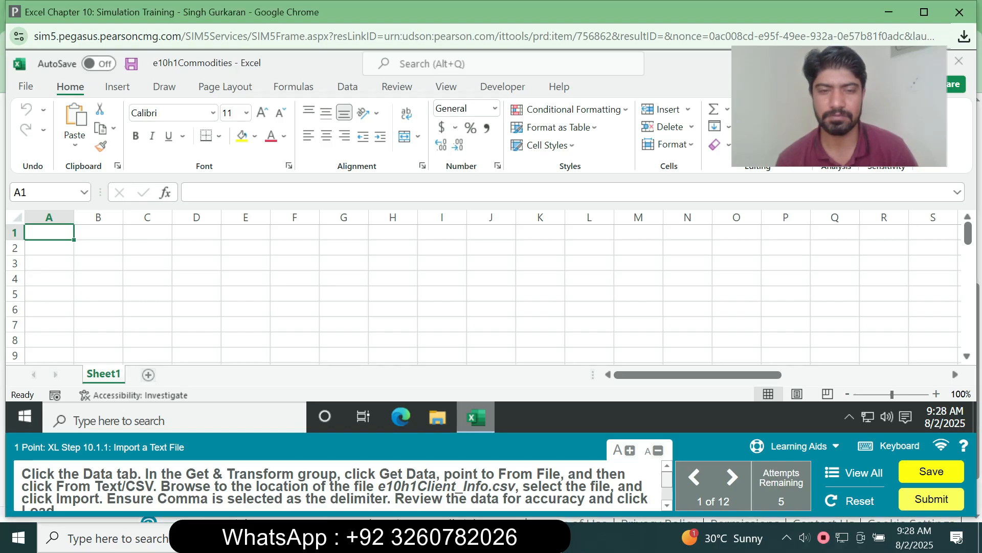
pyautogui.scroll(-2, 346, 485)
pyautogui.scroll(1, 345, 485)
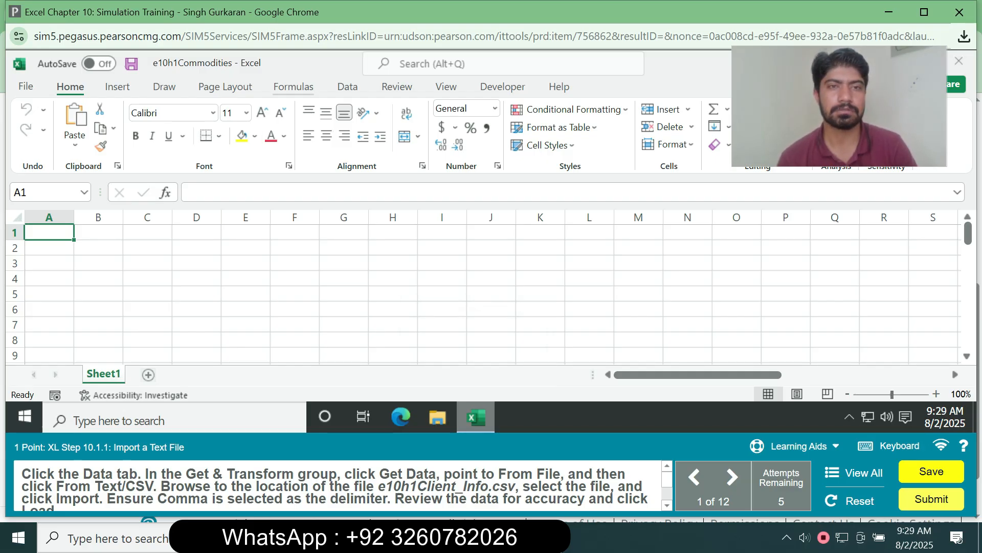
# - Import the text file e10h1Client_Info.csv from the Documents folder to bring up its data preview
pyautogui.click(347, 86)
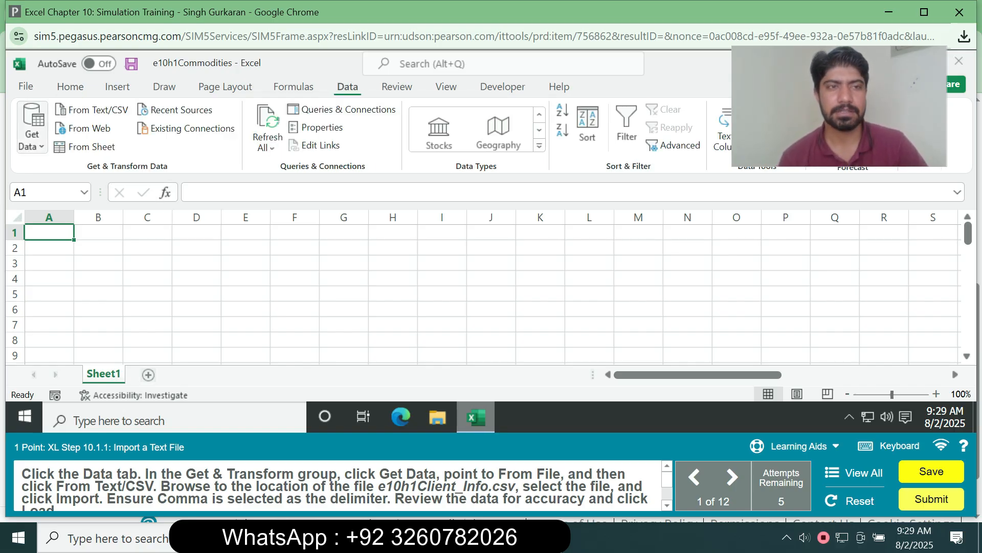
pyautogui.click(32, 136)
pyautogui.moveTo(103, 172)
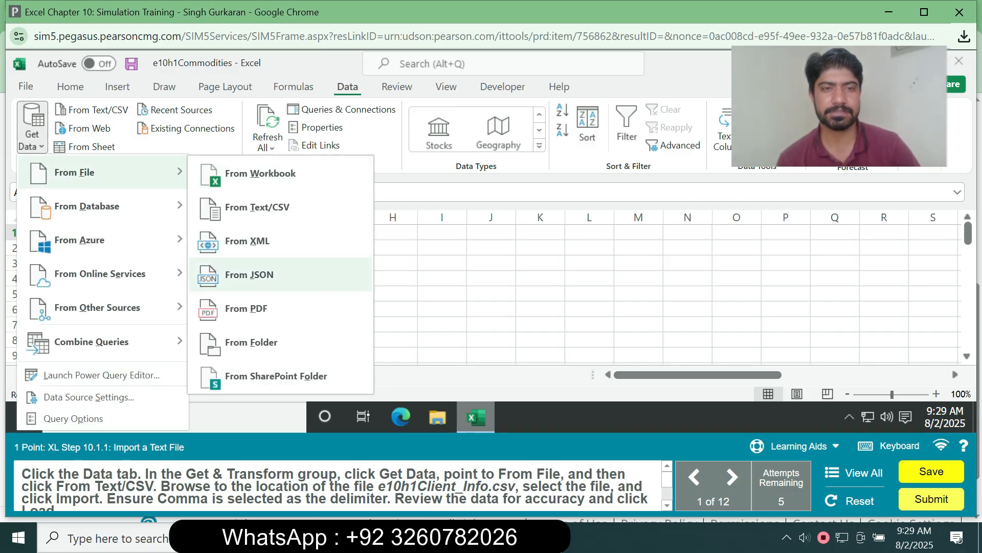
pyautogui.click(257, 207)
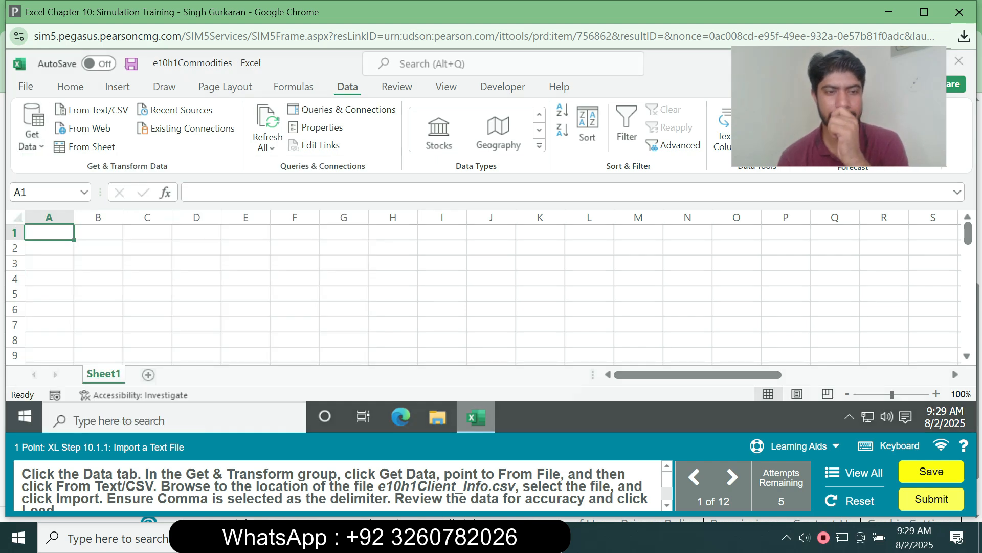
pyautogui.click(396, 185)
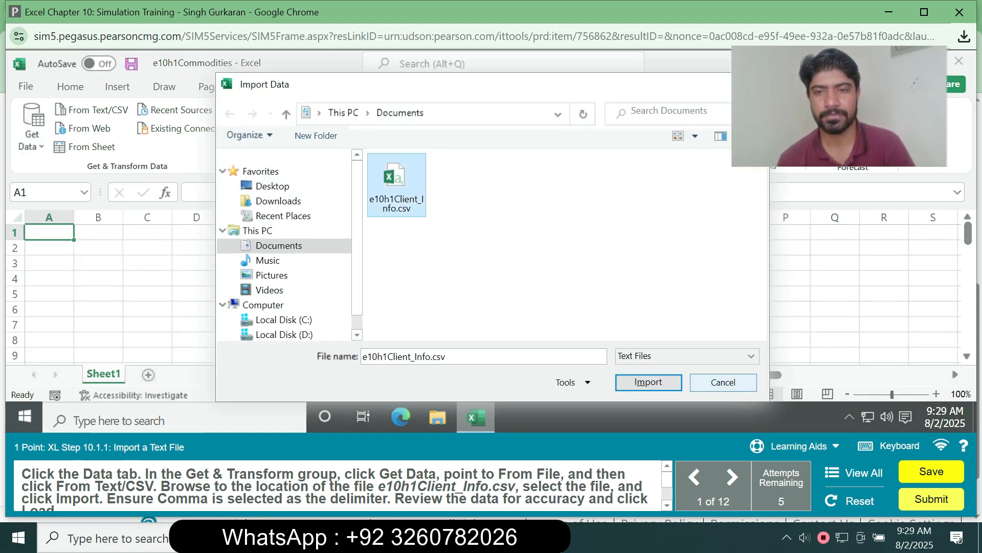
pyautogui.click(648, 382)
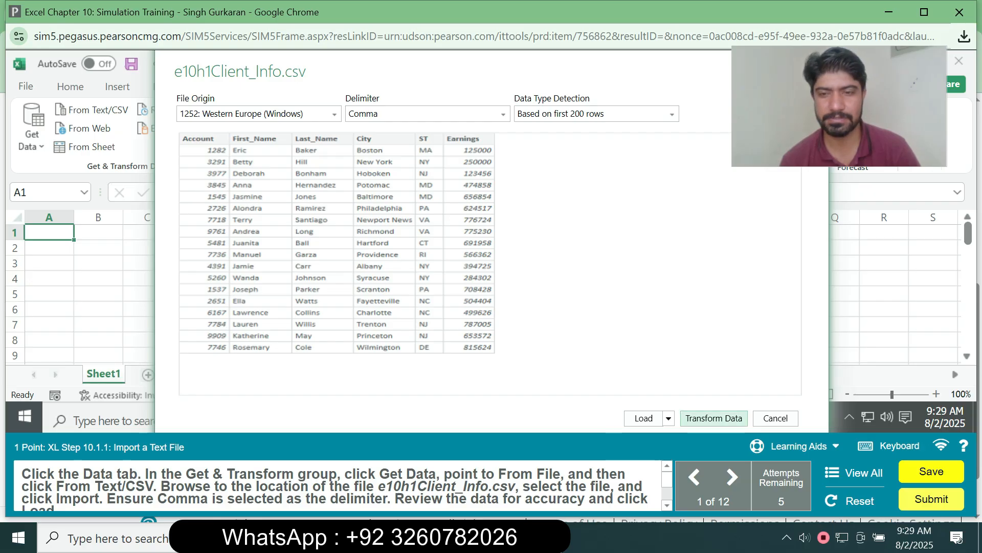
# - Check that Comma is the delimiter and load the client data into the workbook
pyautogui.click(668, 418)
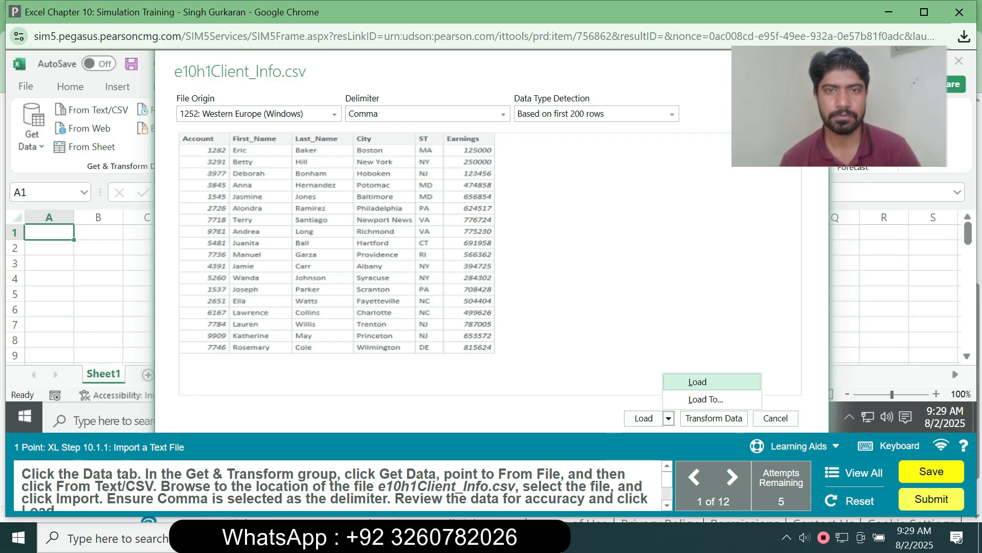
pyautogui.click(504, 114)
pyautogui.click(504, 114)
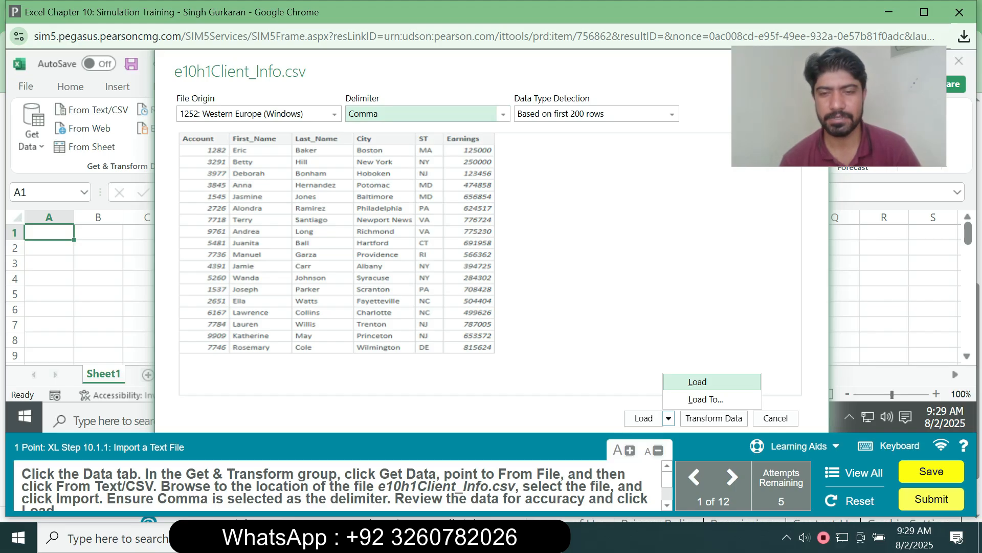
pyautogui.click(697, 382)
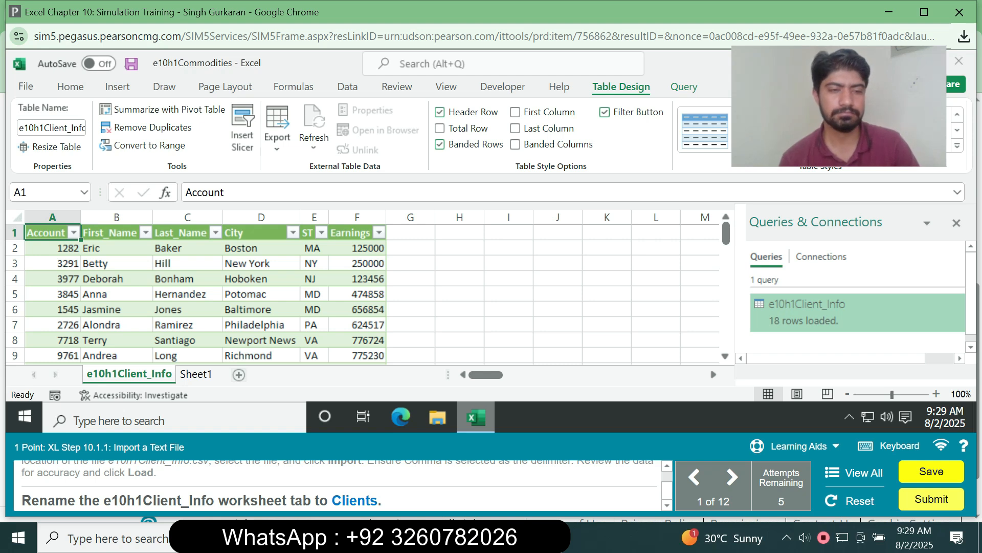
# - Rename the e10h1Client_Info worksheet as Clients
pyautogui.rightClick(130, 376)
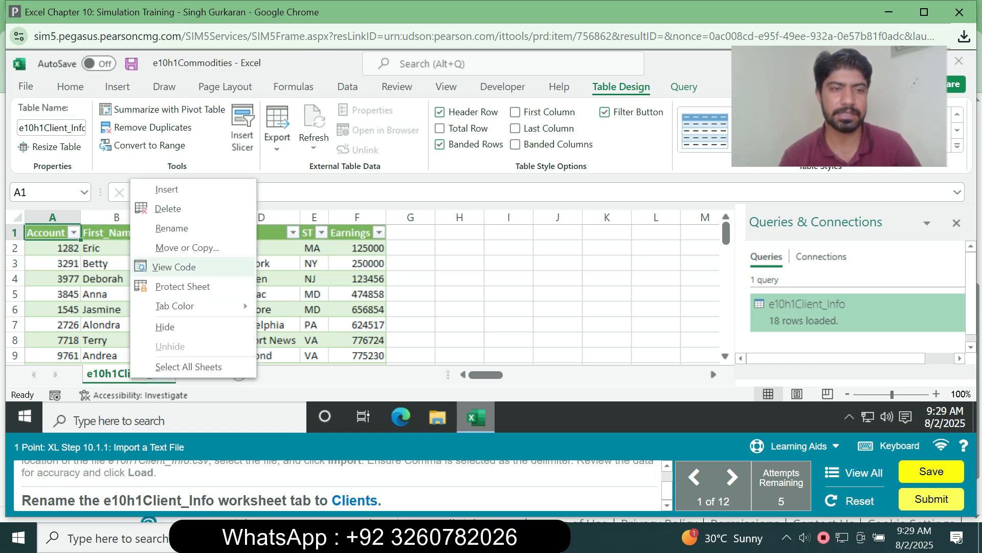
pyautogui.click(164, 228)
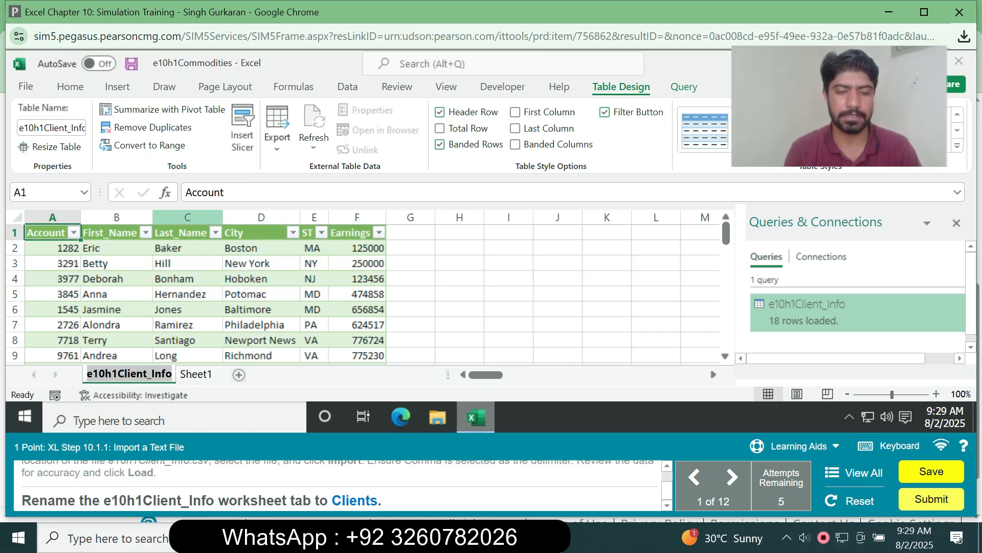
pyautogui.write('Clients')
pyautogui.press('Return')
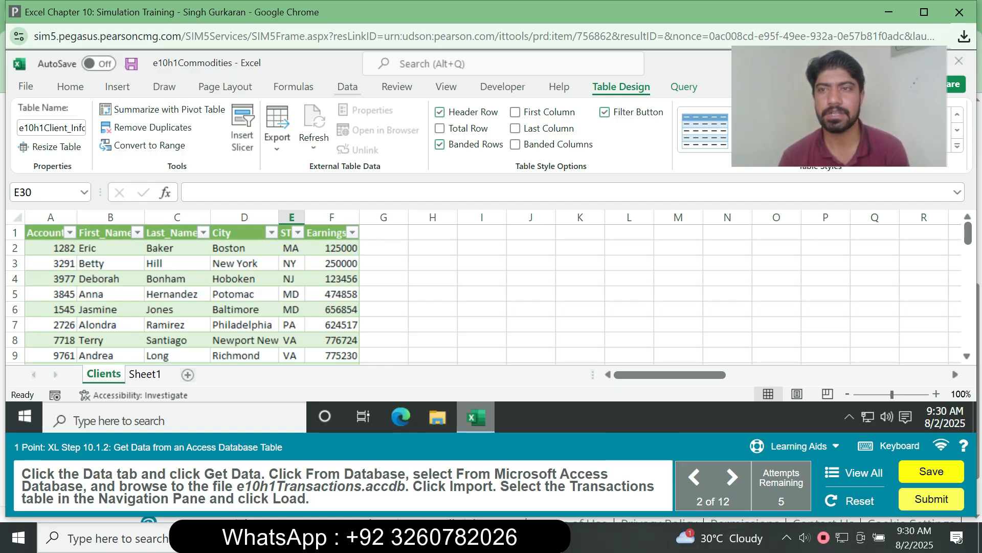
# - Import the Microsoft Access database e10h1Transactions.accdb from the USB disk to list its tables in the Navigator
pyautogui.click(347, 86)
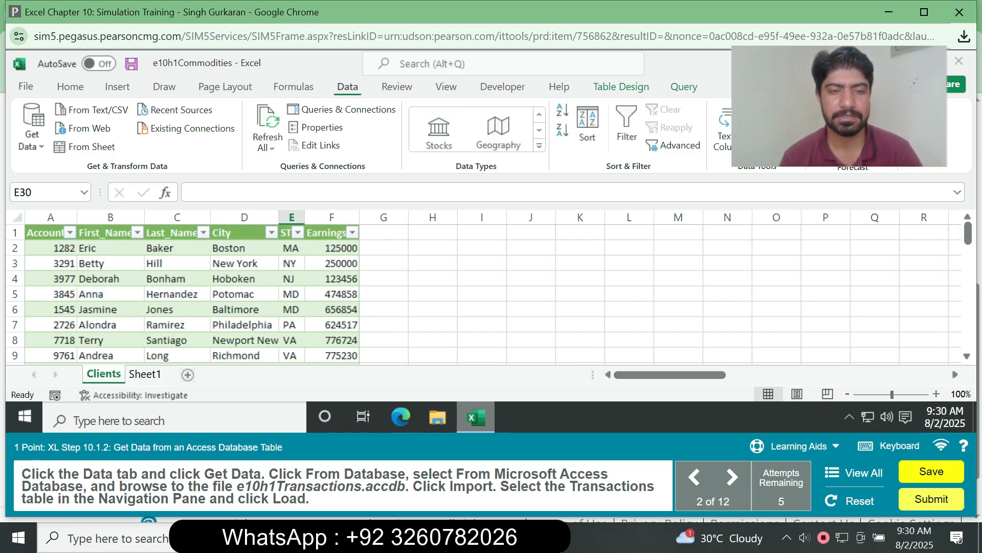
pyautogui.click(32, 134)
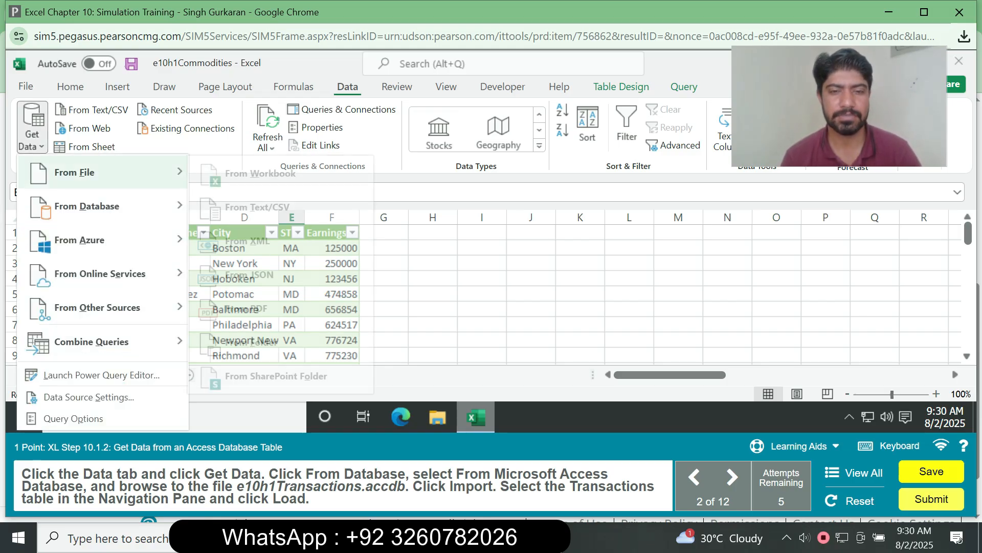
pyautogui.moveTo(74, 172)
pyautogui.moveTo(87, 206)
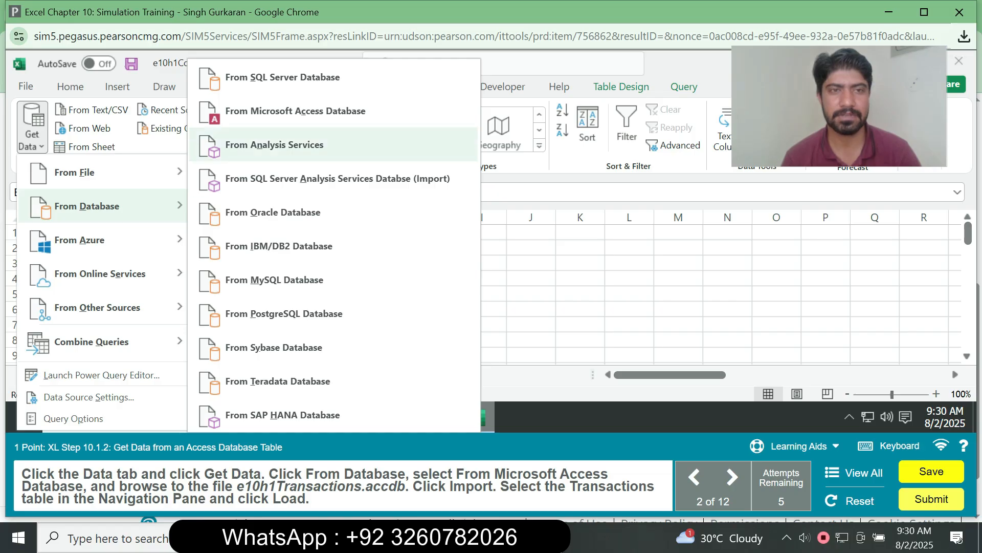
pyautogui.click(296, 111)
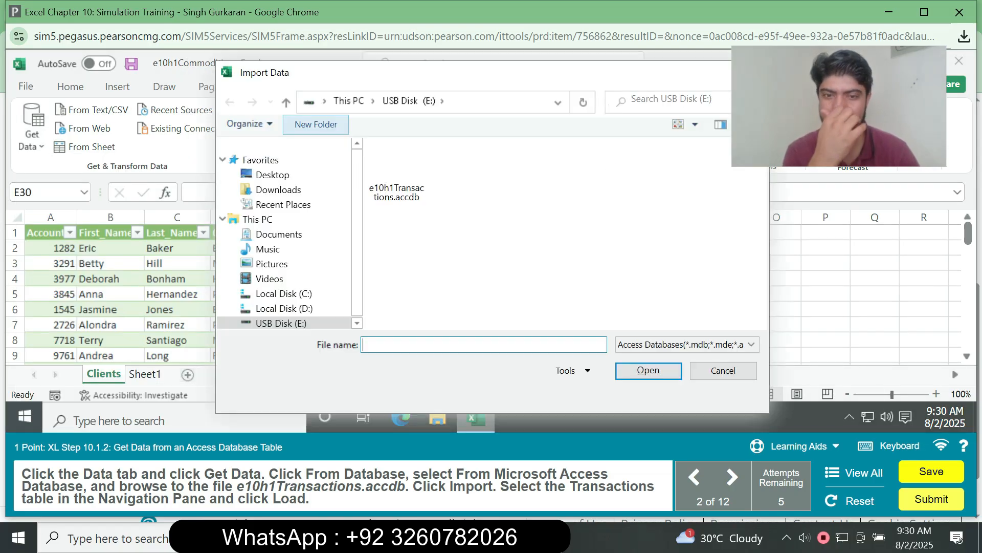
pyautogui.click(397, 174)
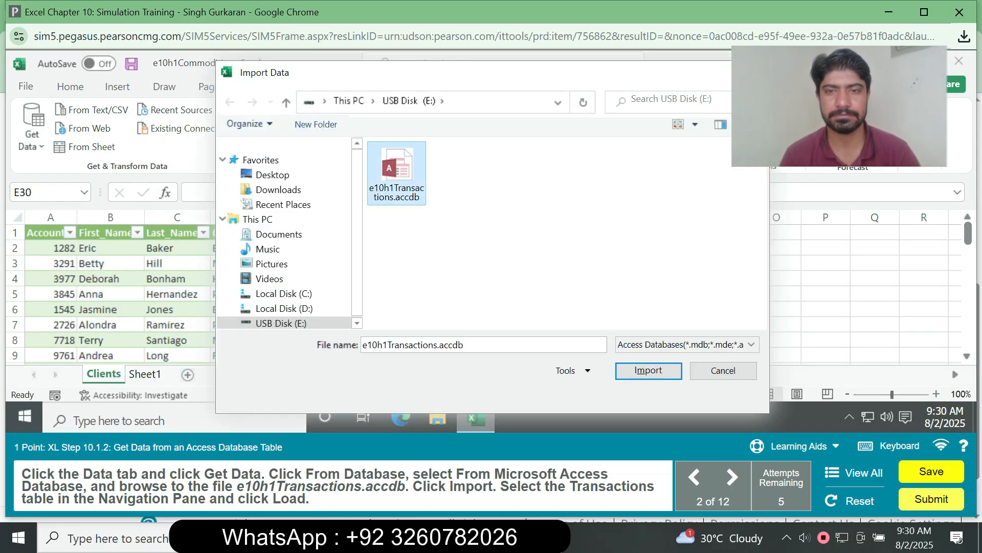
pyautogui.click(649, 370)
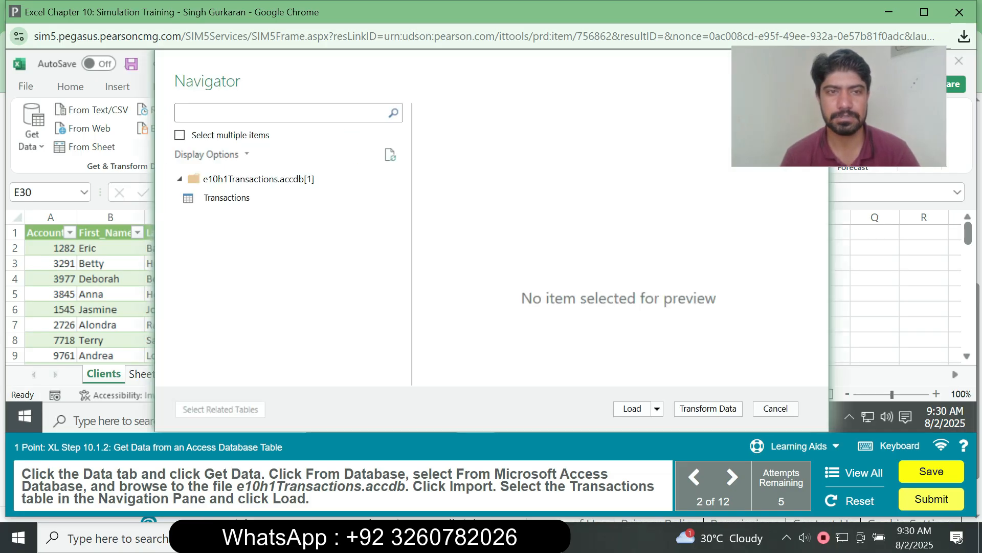
# - Try to load the Transactions table with multiple-item selection enabled and the table ticked
pyautogui.click(227, 198)
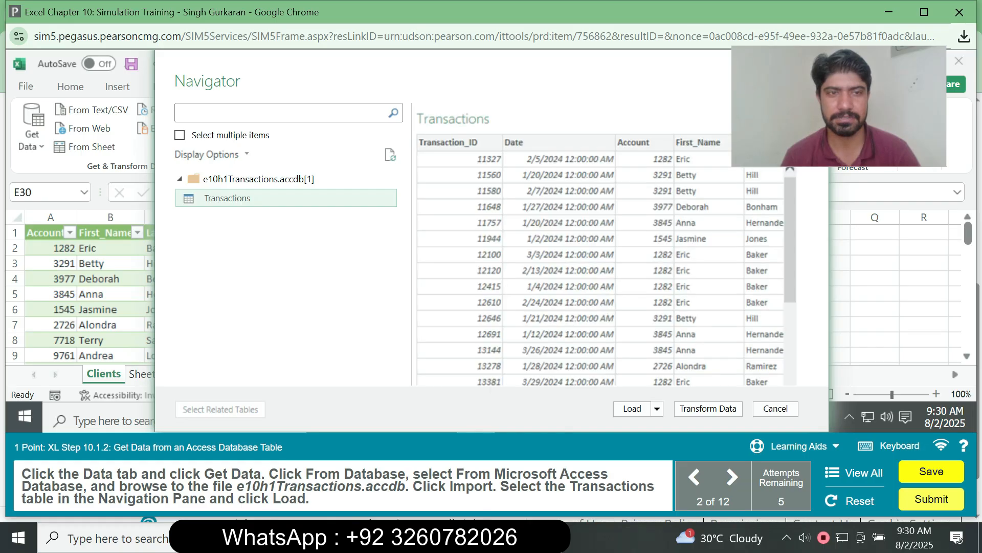
pyautogui.click(180, 135)
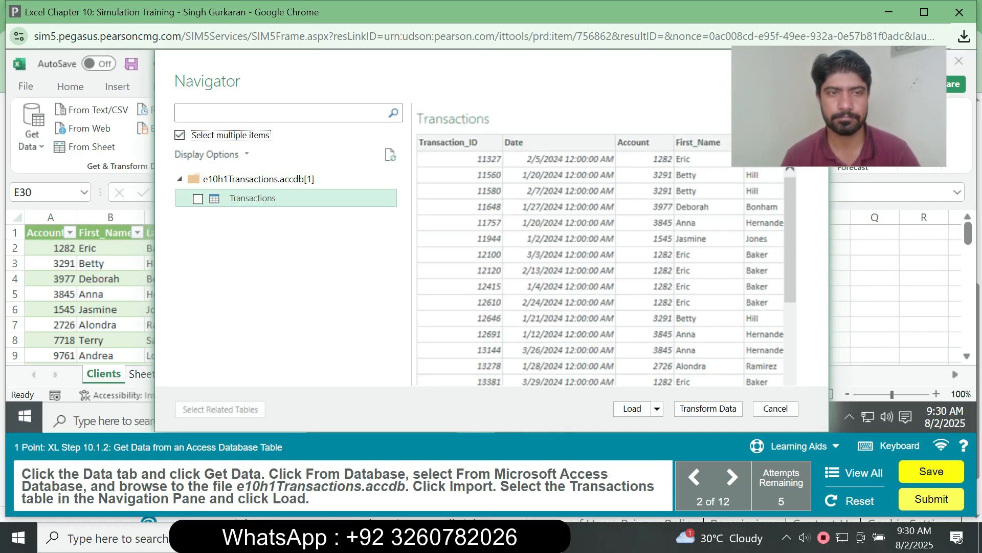
pyautogui.click(198, 198)
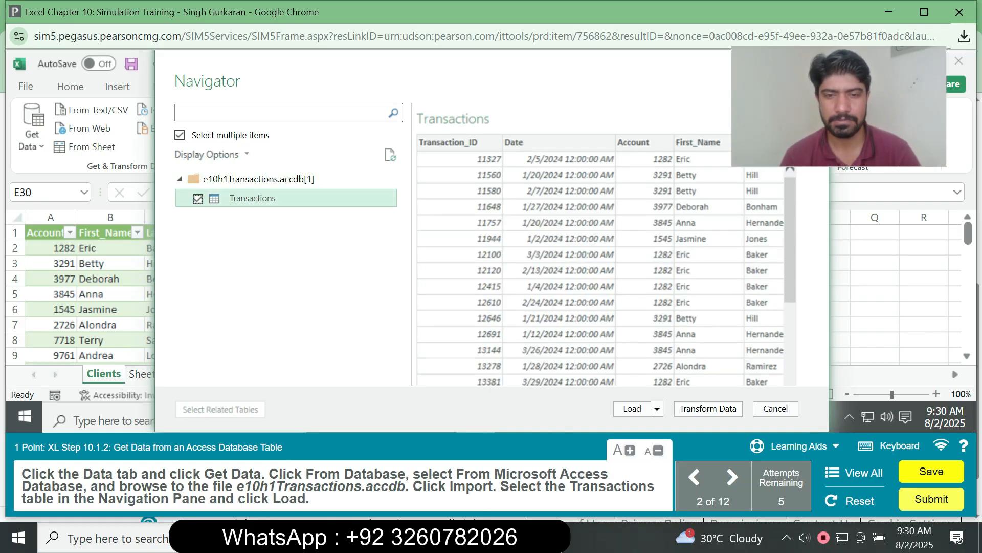
pyautogui.click(632, 408)
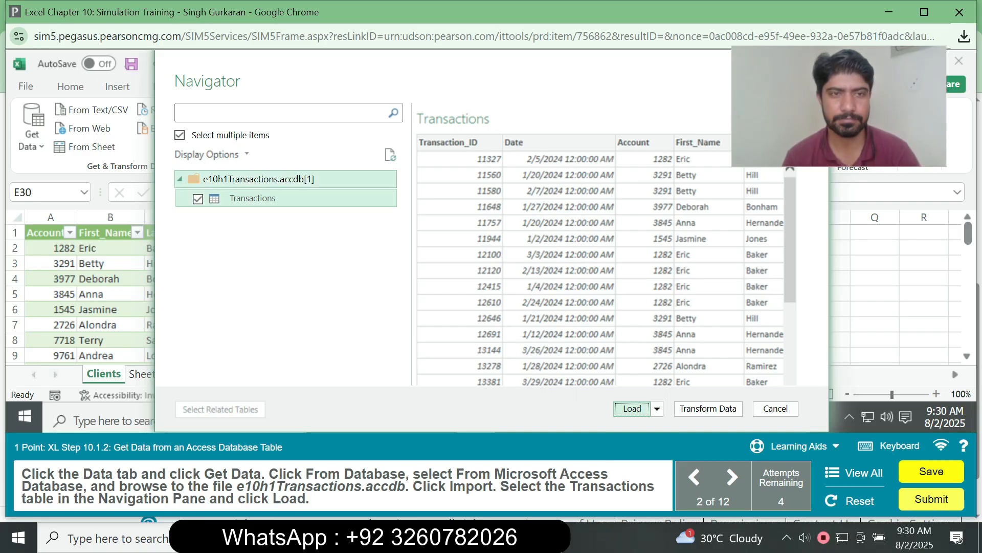
# - Turn off multiple-item selection, expand the database folder again and load the Transactions table
pyautogui.click(180, 179)
pyautogui.click(180, 179)
pyautogui.click(180, 179)
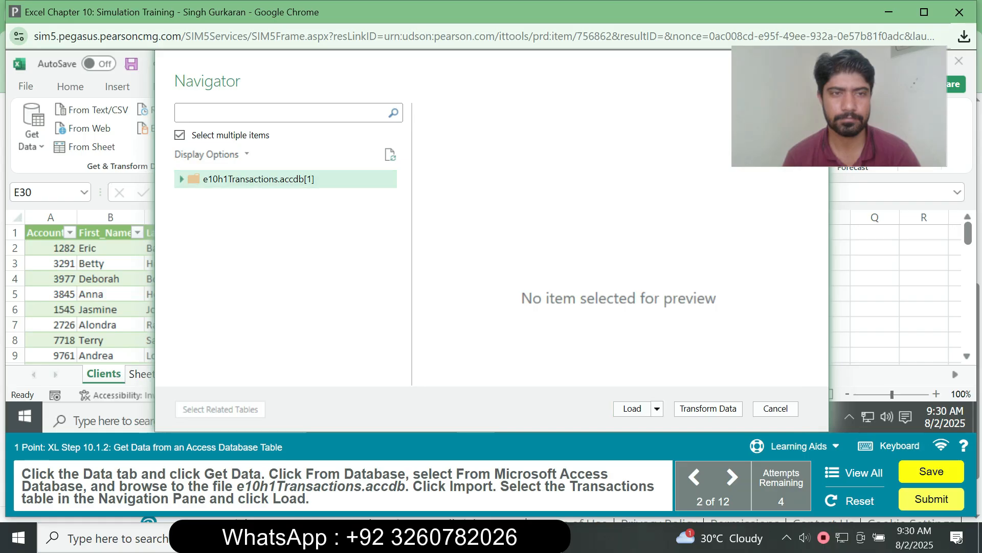
pyautogui.click(179, 135)
pyautogui.click(179, 179)
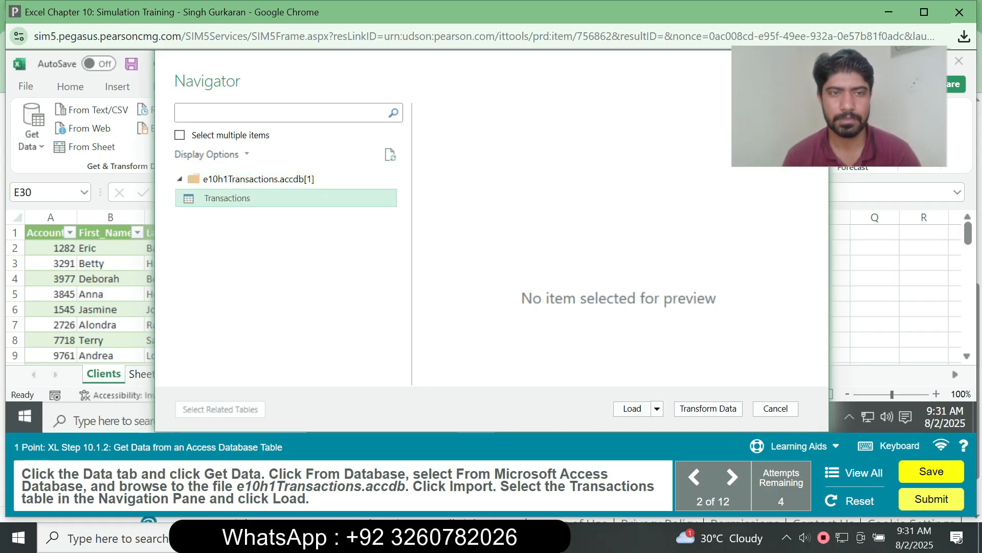
pyautogui.click(633, 409)
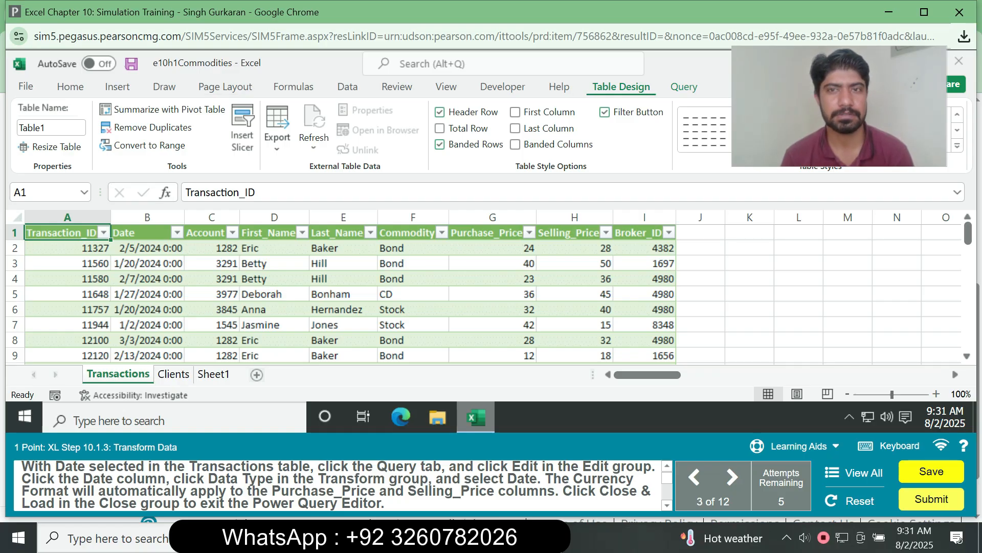
# - Open the Transactions query for editing and set the Date column's data type to Date
pyautogui.click(683, 86)
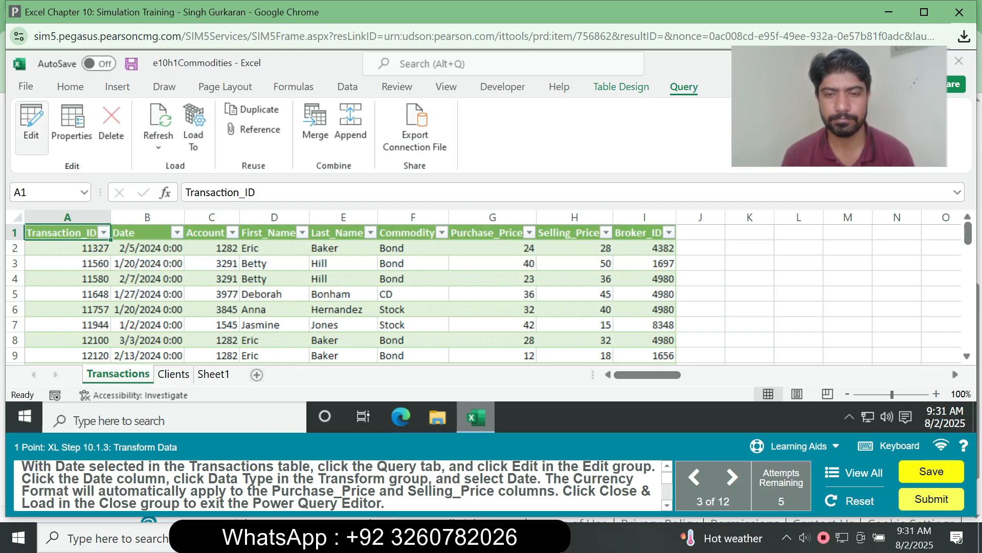
pyautogui.click(31, 125)
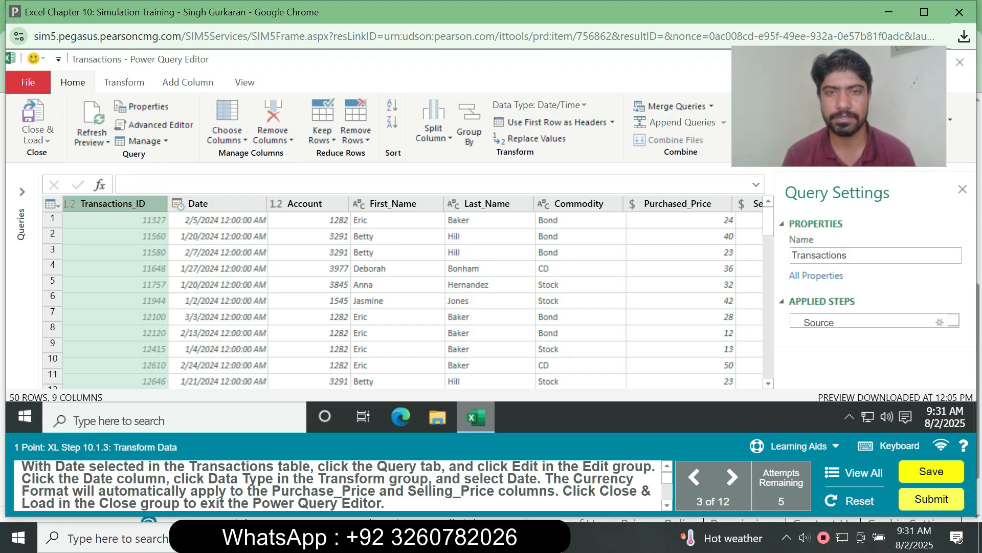
pyautogui.click(219, 204)
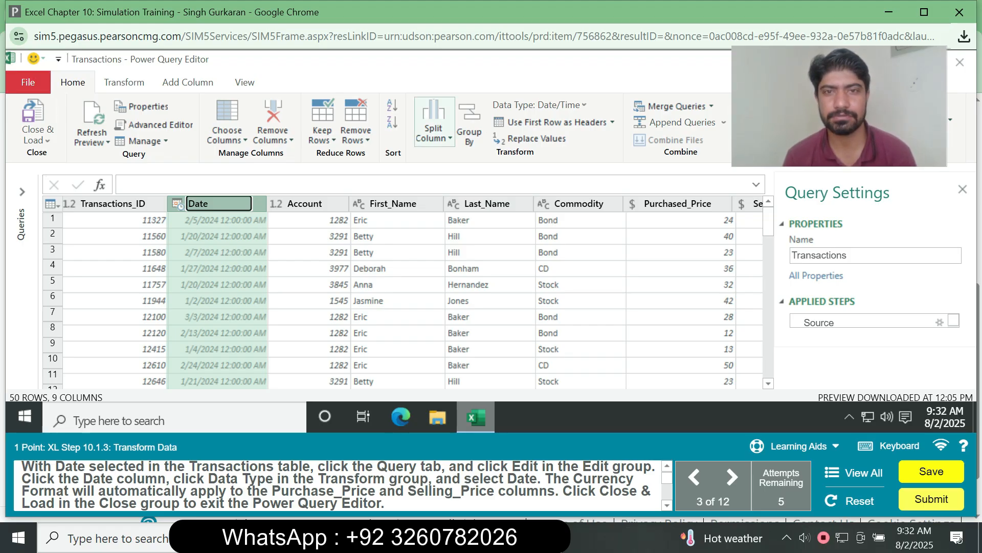
pyautogui.click(537, 105)
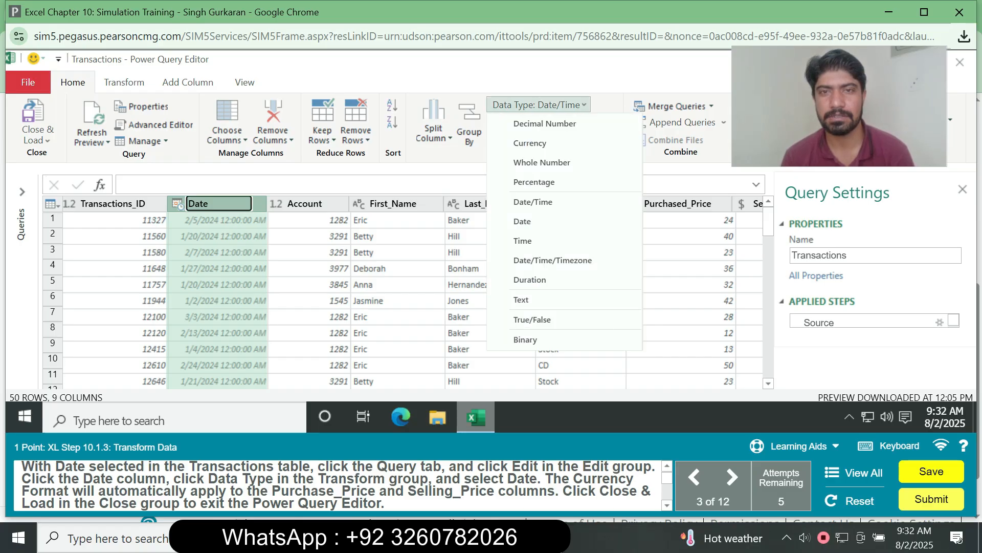
pyautogui.click(527, 221)
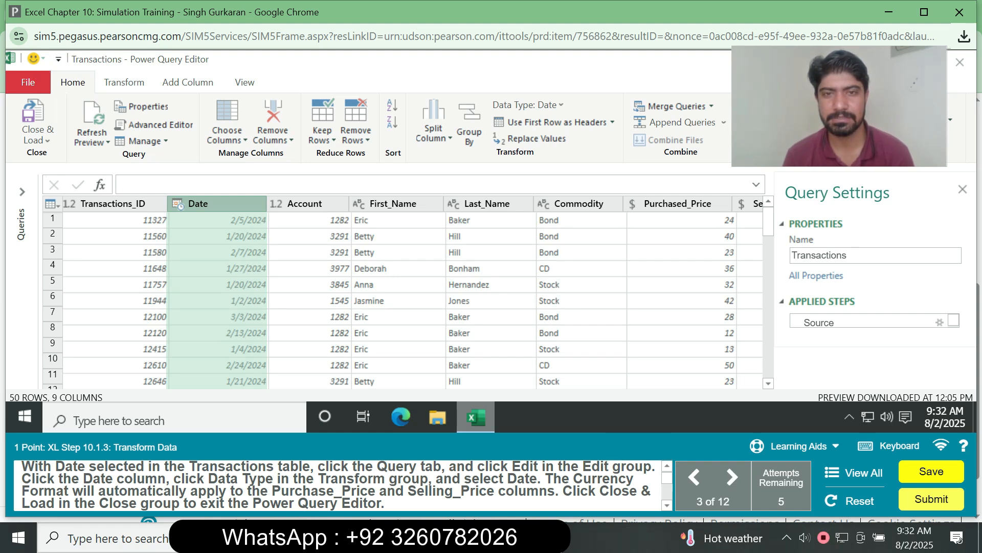
# - Try to set the Purchased_Price column's data type to Currency
pyautogui.click(678, 203)
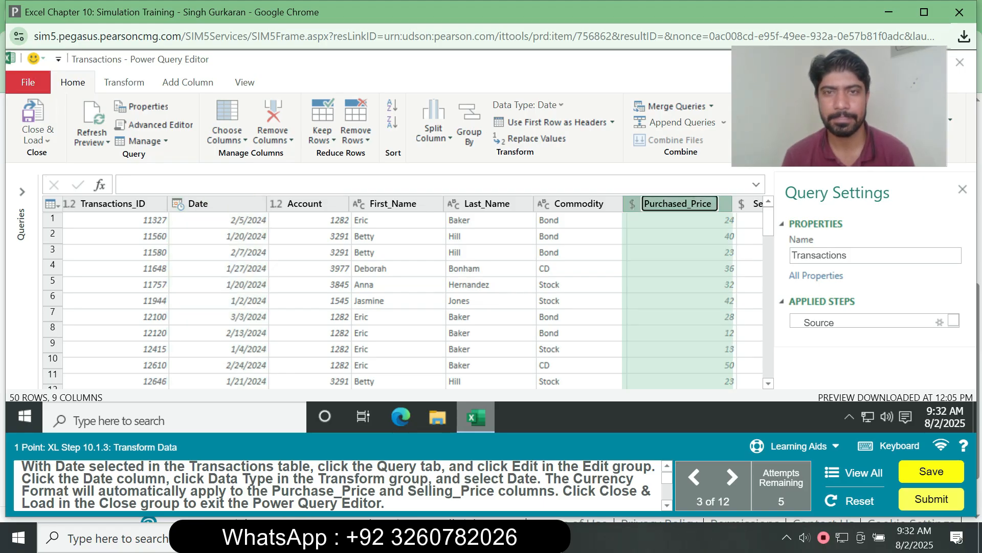
pyautogui.click(527, 105)
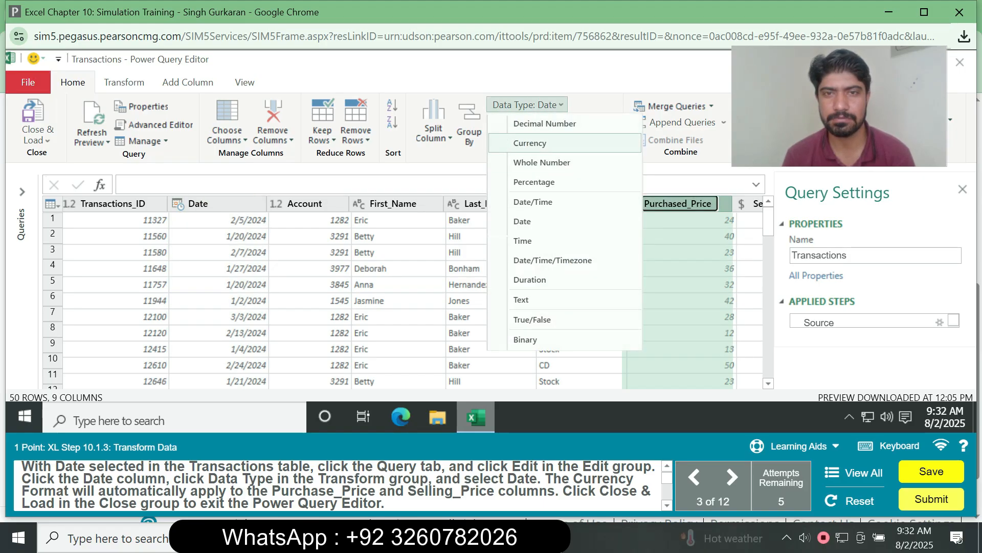
pyautogui.click(530, 143)
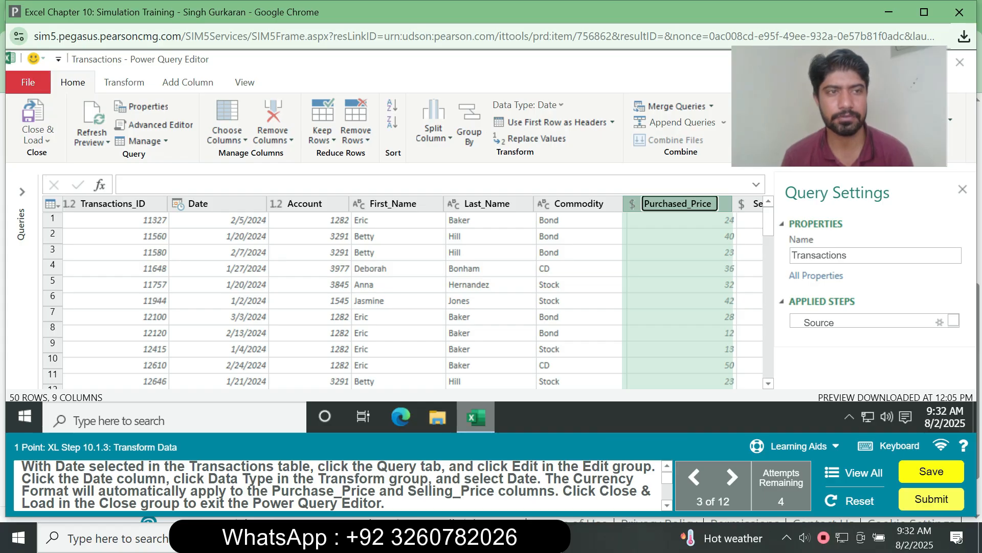
# - Close the Power Query Editor and load the edited Transactions query back into the worksheet
pyautogui.click(37, 121)
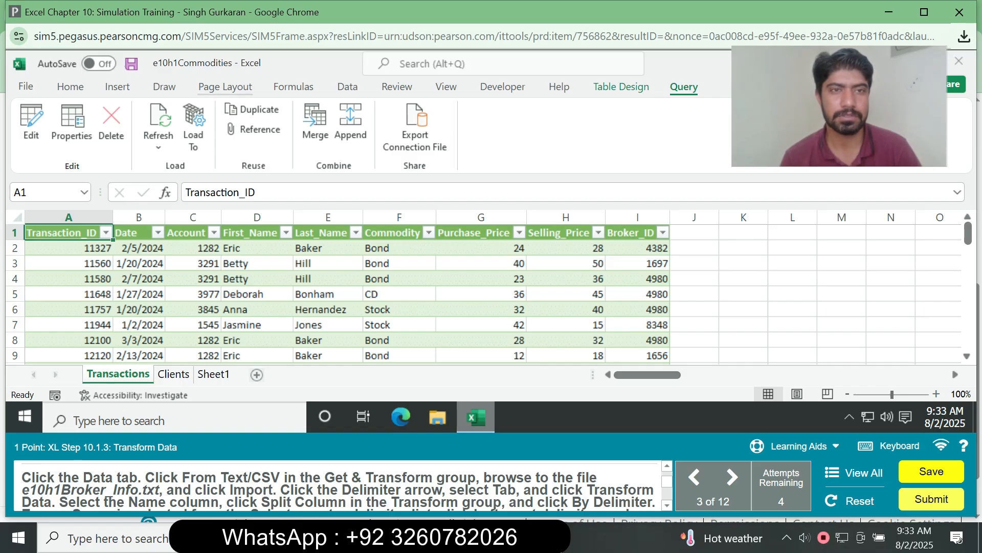
# - Import the text file e10h1Broker_Info.txt with Tab as the delimiter and open it in Power Query for transforming
pyautogui.click(347, 86)
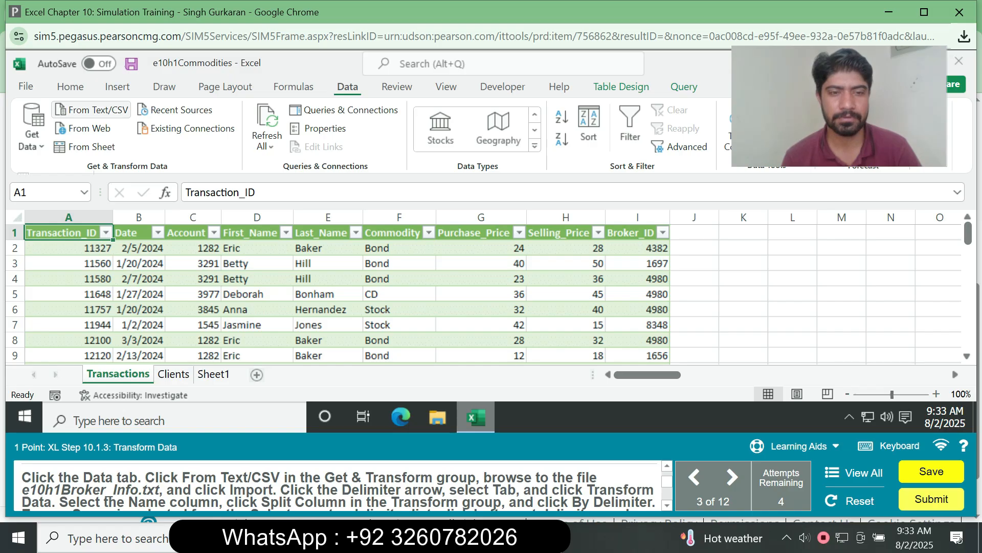
pyautogui.click(92, 110)
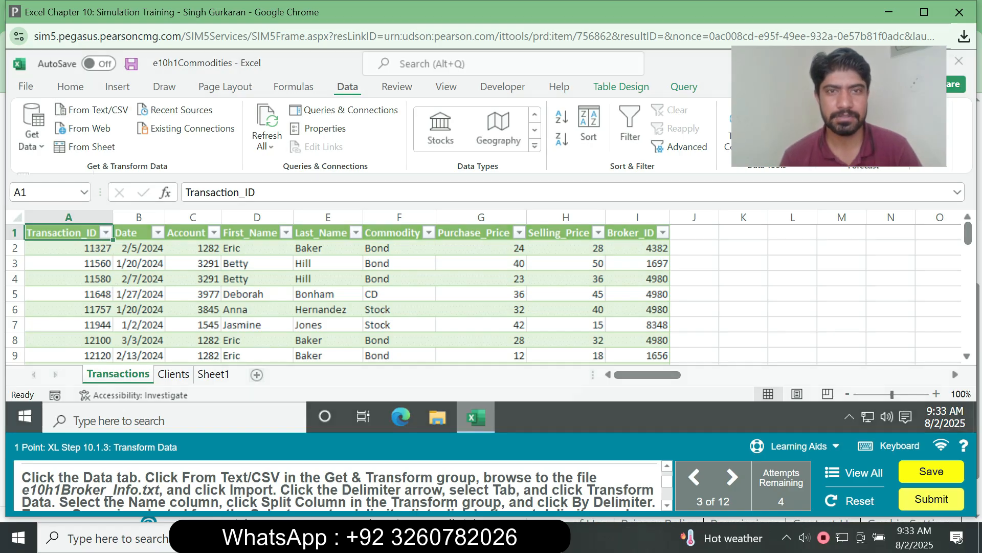
pyautogui.click(396, 185)
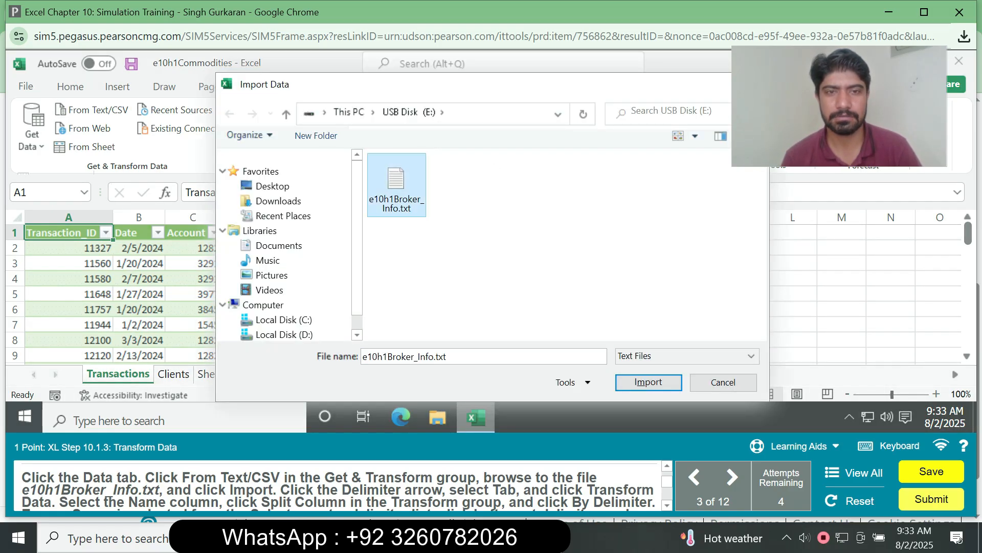
pyautogui.click(648, 382)
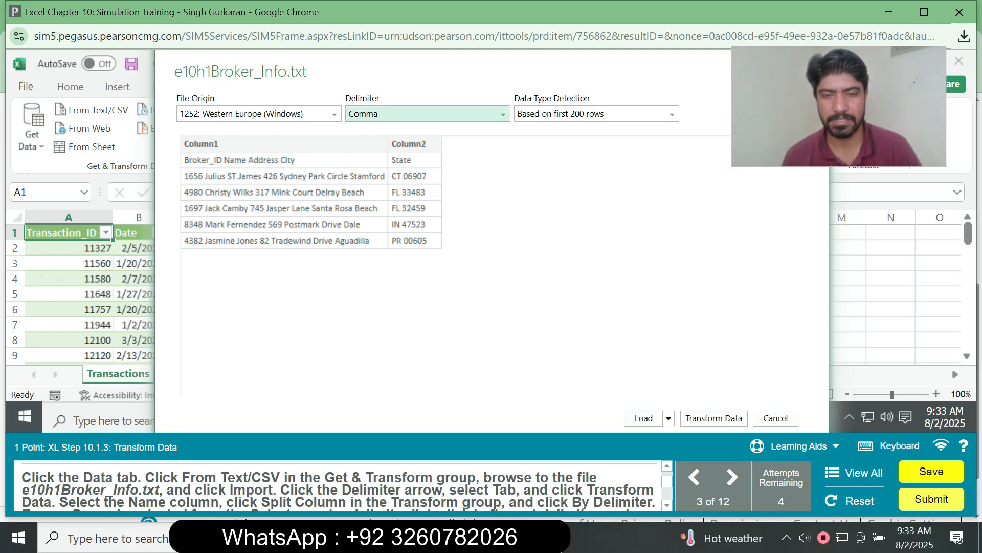
pyautogui.click(503, 114)
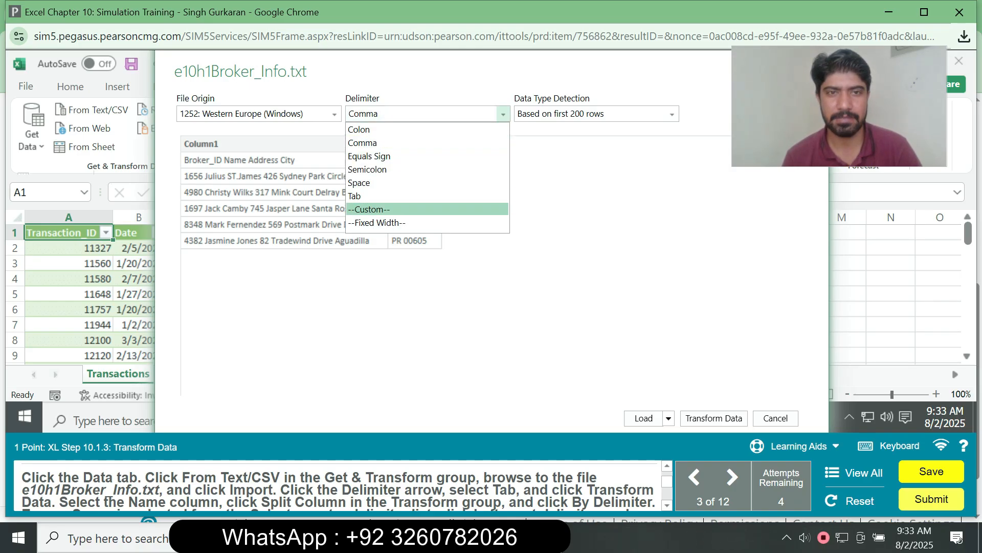
pyautogui.click(355, 196)
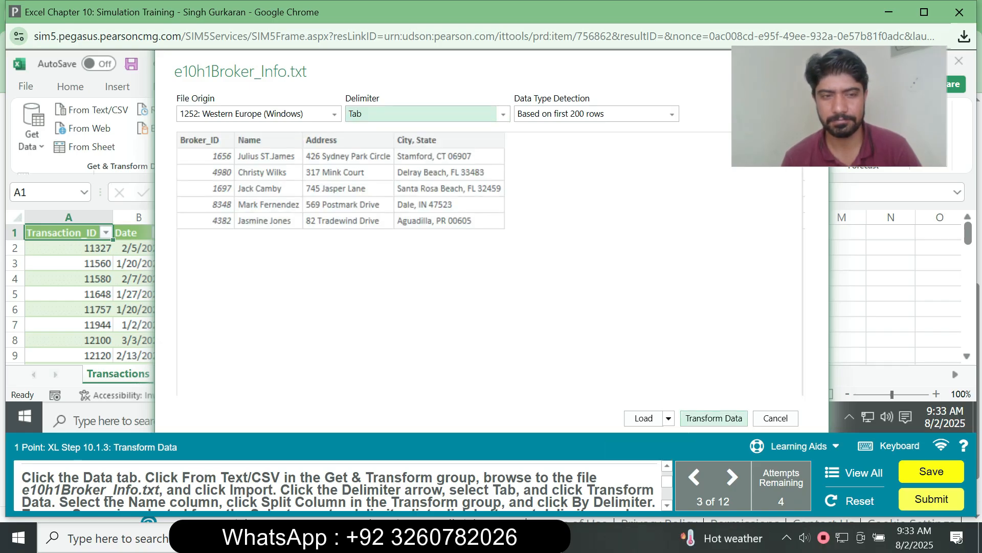
pyautogui.click(714, 418)
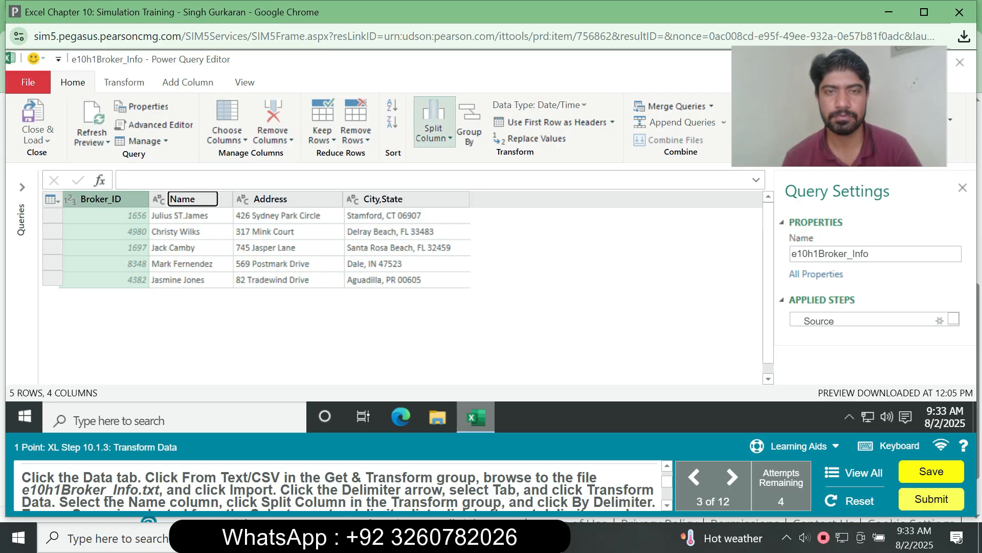
pyautogui.click(433, 133)
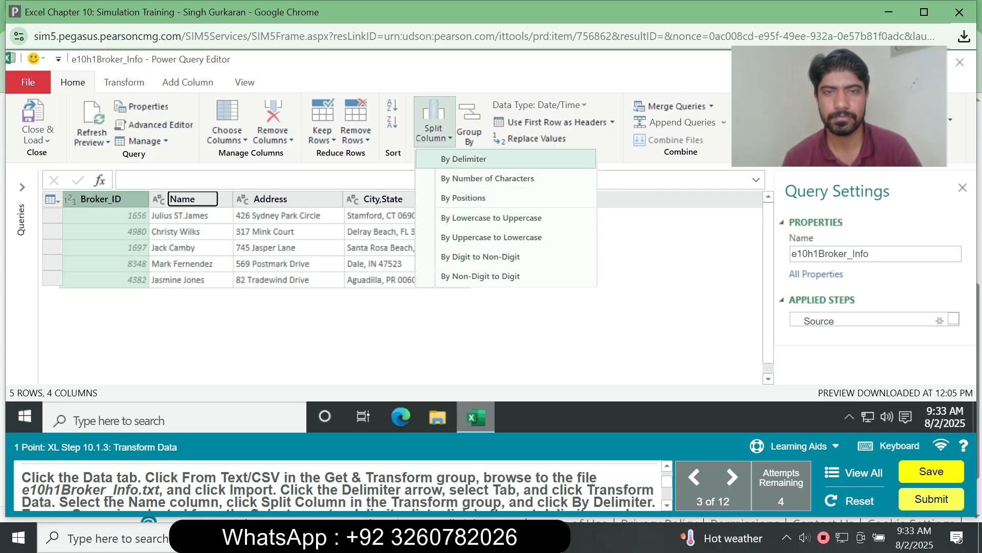
pyautogui.click(538, 105)
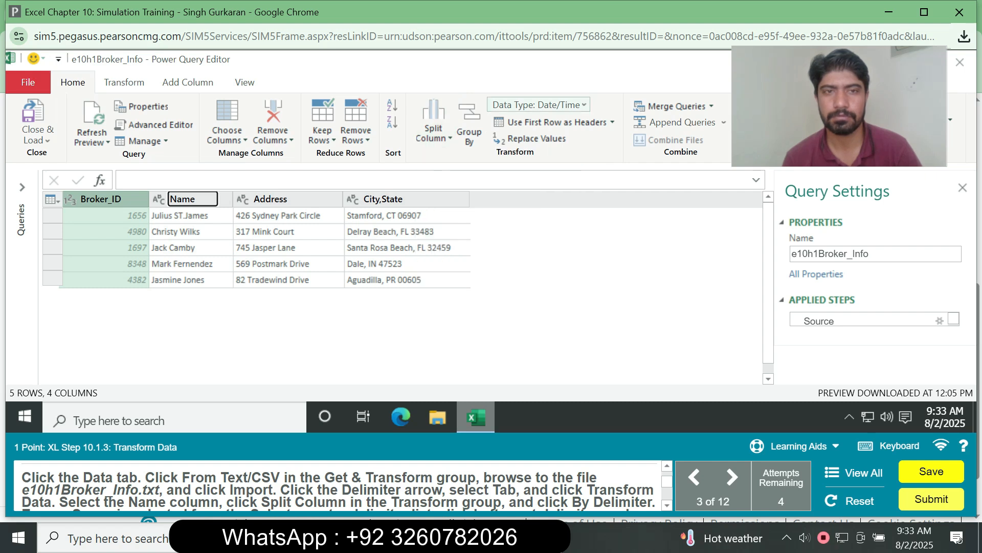
pyautogui.click(108, 500)
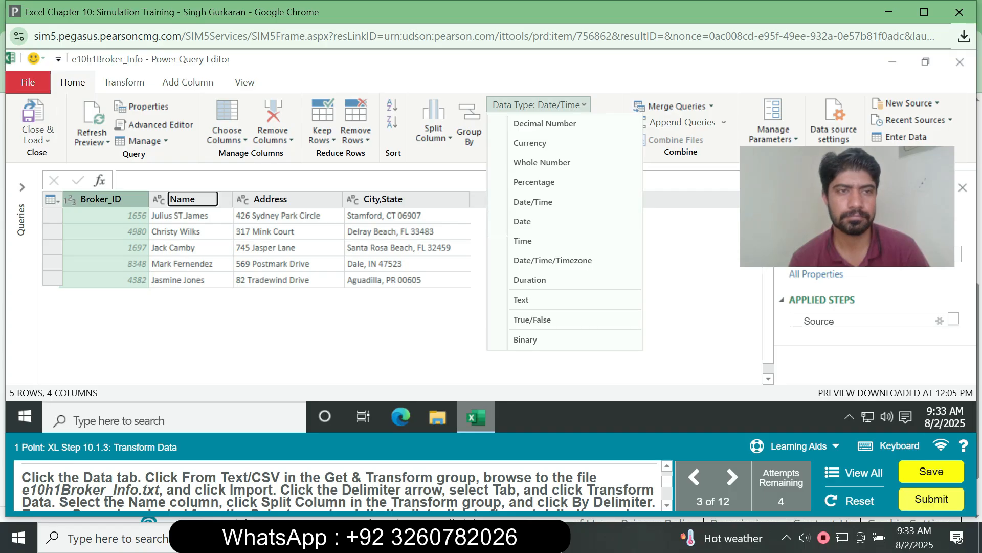
pyautogui.press('Escape')
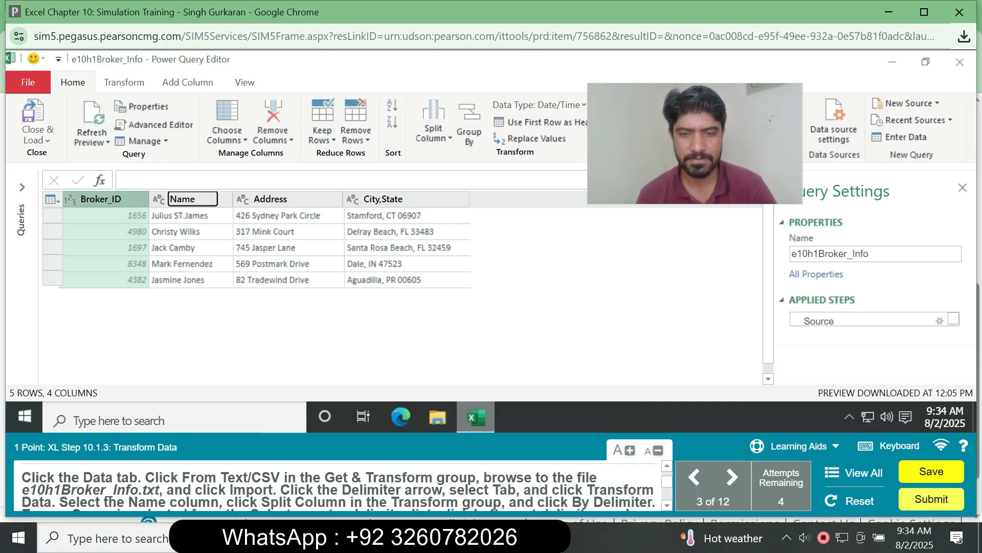
pyautogui.scroll(-1, 108, 501)
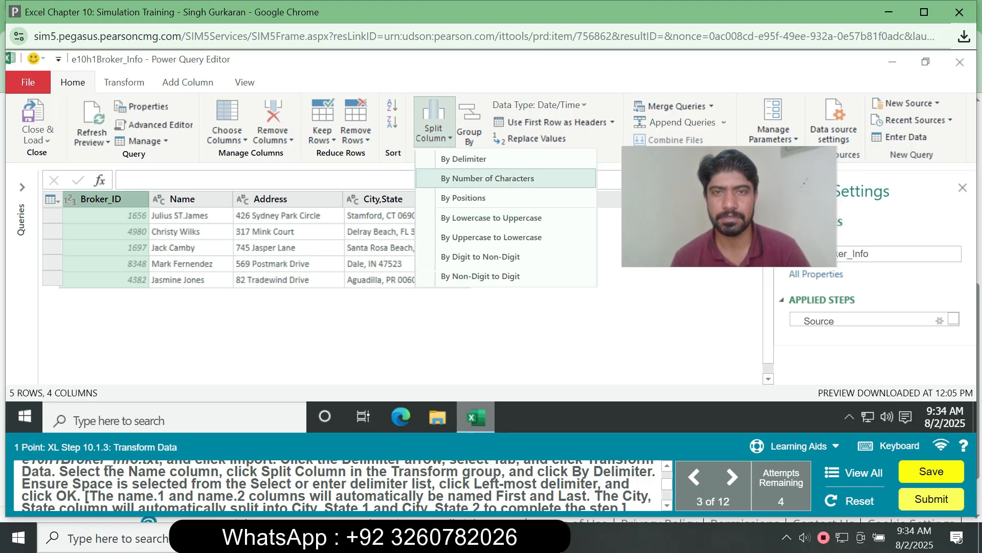
pyautogui.click(539, 105)
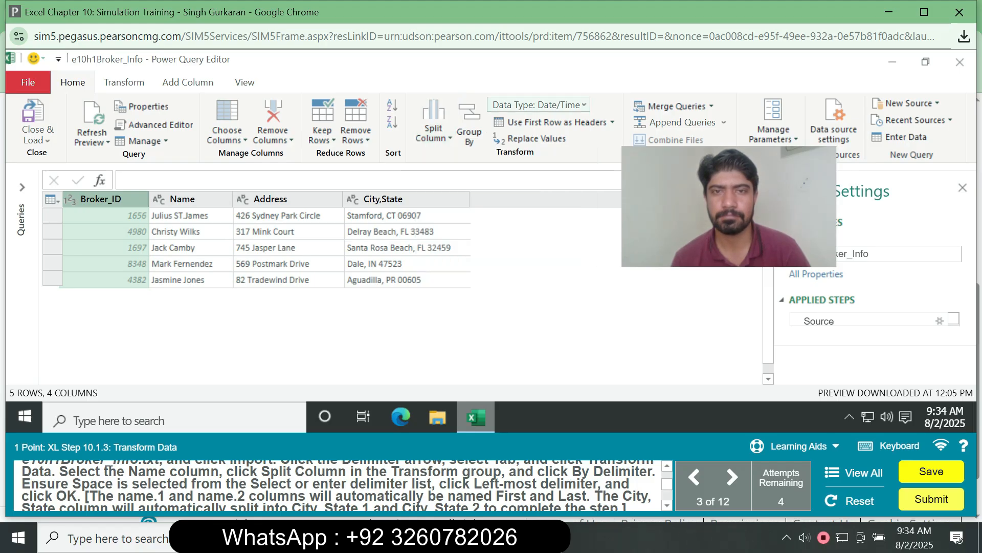
pyautogui.click(538, 104)
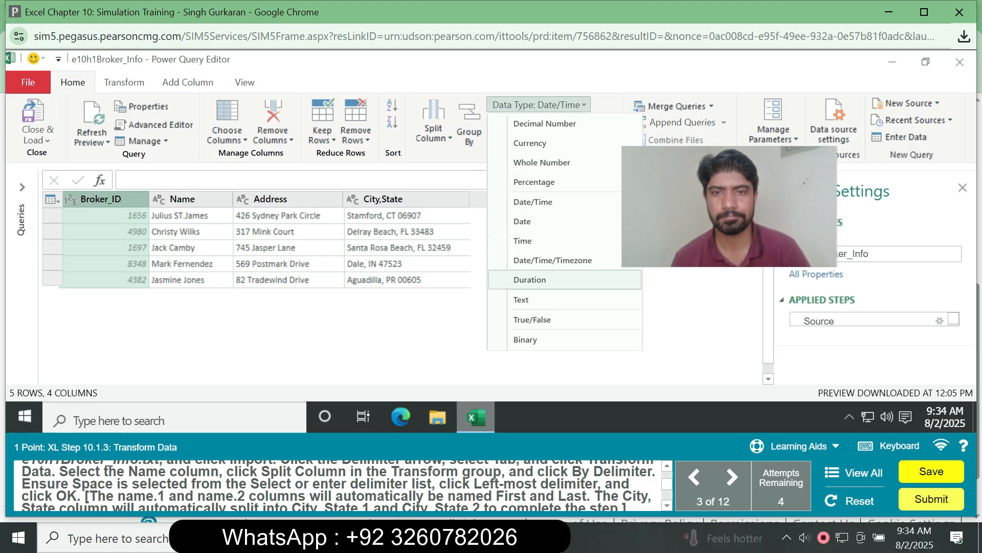
pyautogui.click(440, 327)
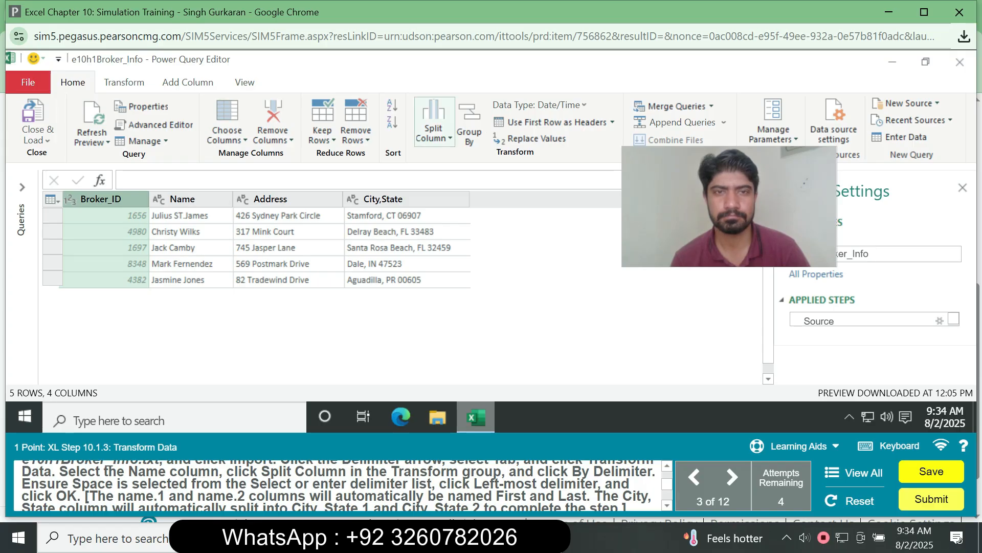
# - Start splitting the Name column by delimiter, keeping Space as the delimiter
pyautogui.click(433, 134)
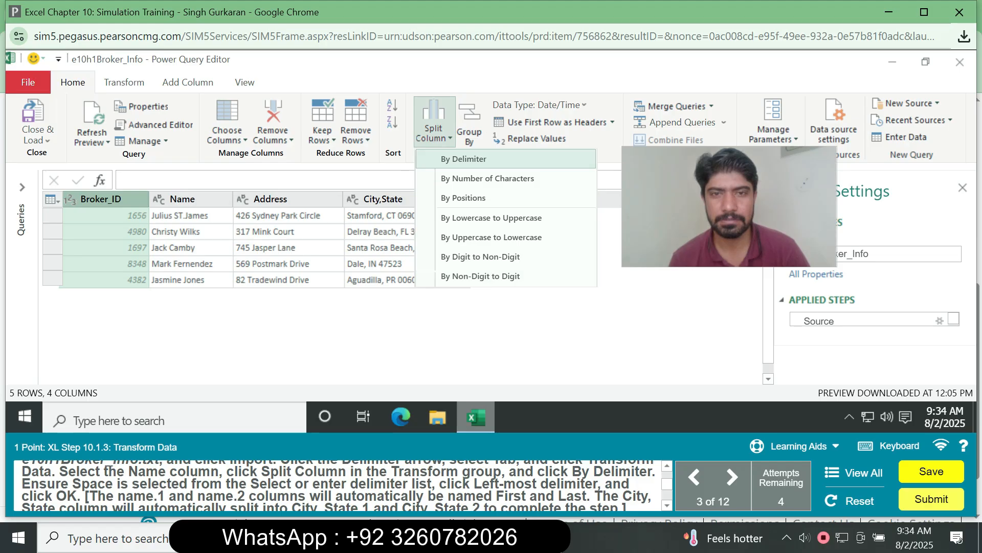
pyautogui.click(463, 159)
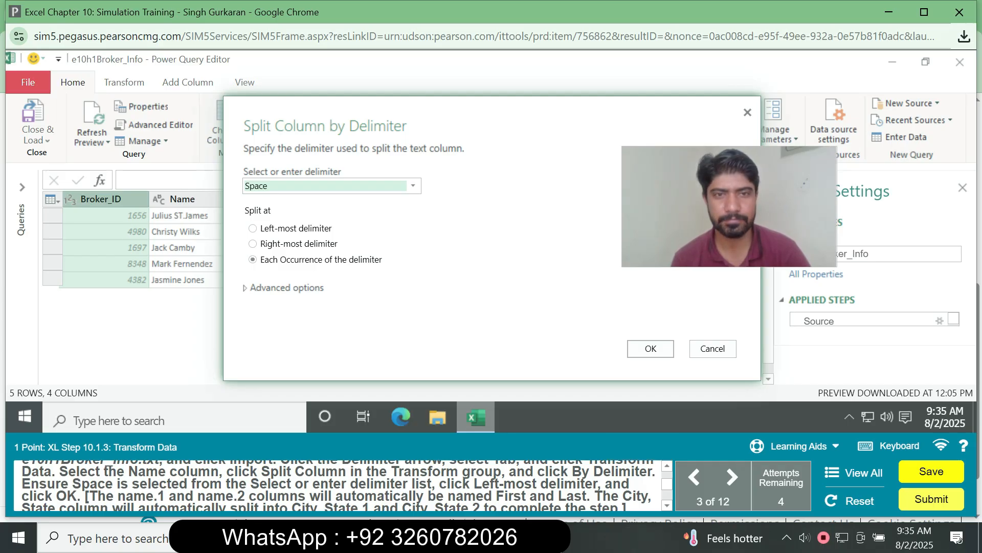
pyautogui.click(413, 186)
pyautogui.click(331, 261)
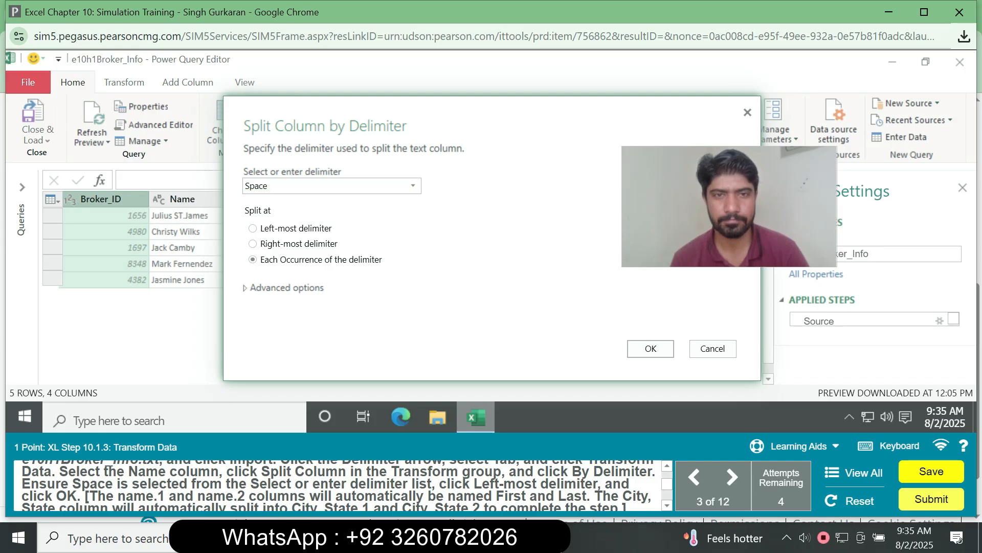
pyautogui.click(413, 186)
pyautogui.click(331, 262)
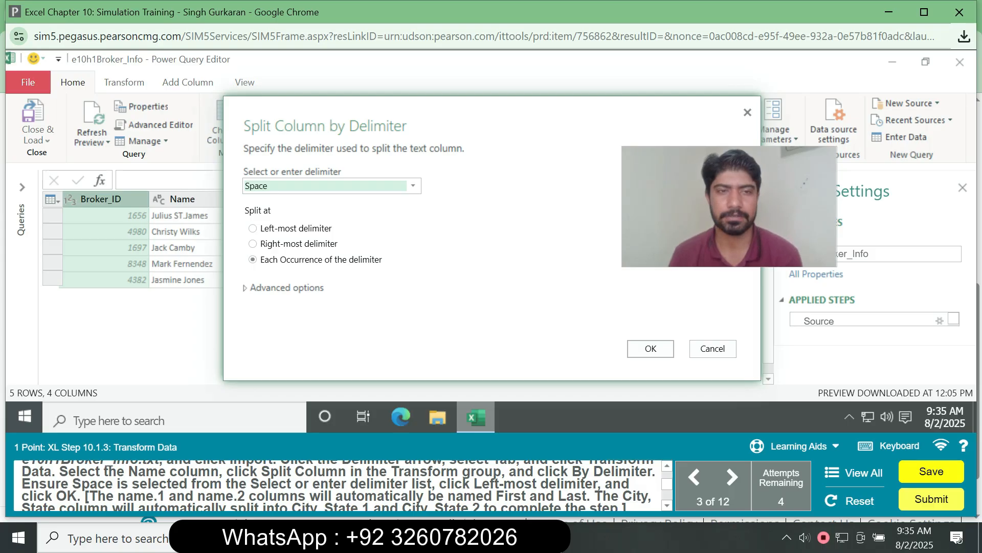
# - Expand the advanced split options and try to split the Name column at each occurrence of the delimiter
pyautogui.click(285, 288)
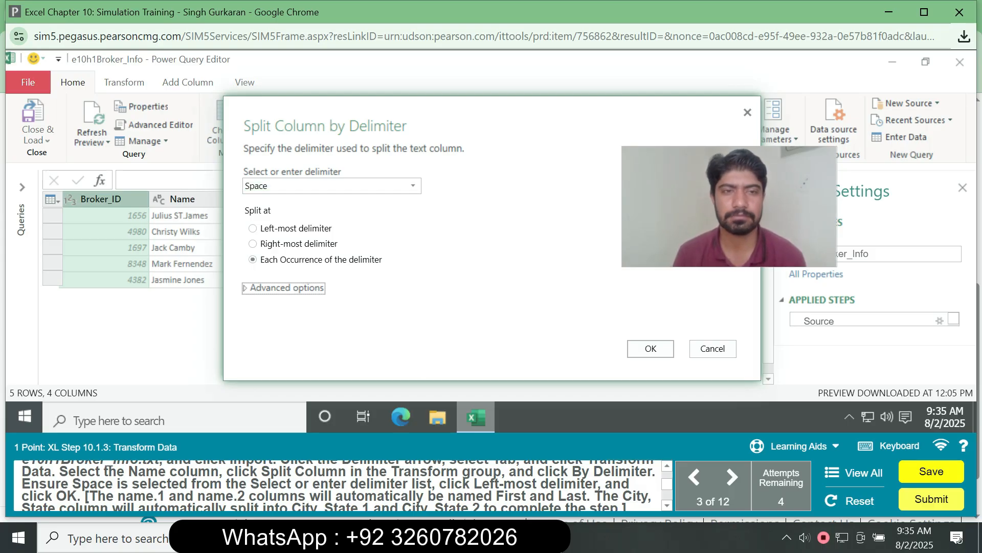
pyautogui.click(284, 288)
pyautogui.click(284, 288)
pyautogui.click(285, 288)
pyautogui.click(284, 288)
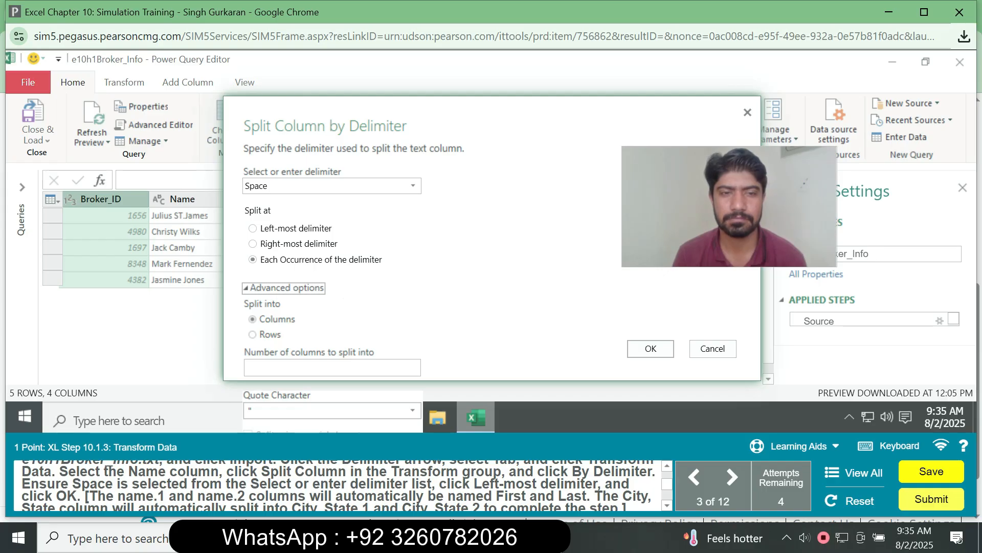
pyautogui.click(651, 349)
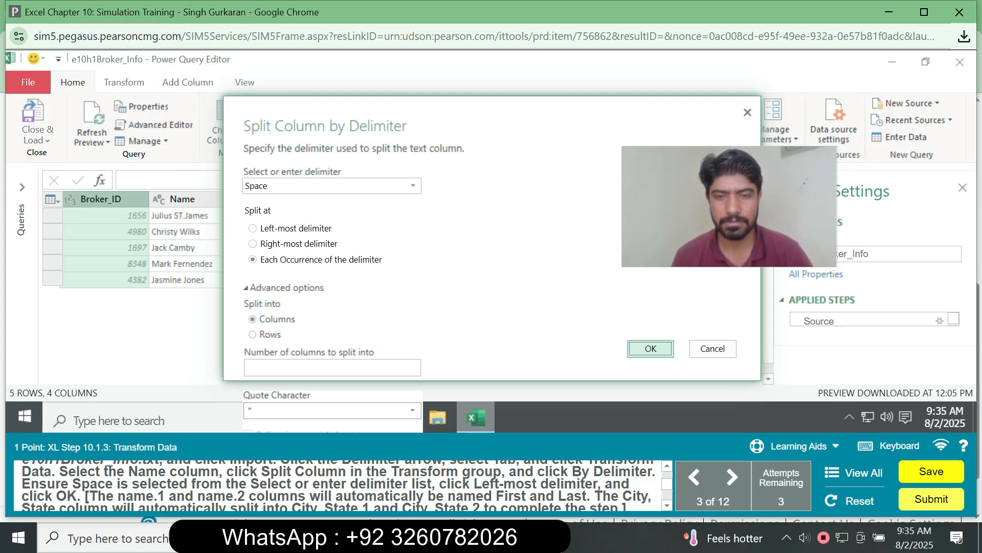
# - Split the Name column at the left-most space delimiter
pyautogui.click(253, 229)
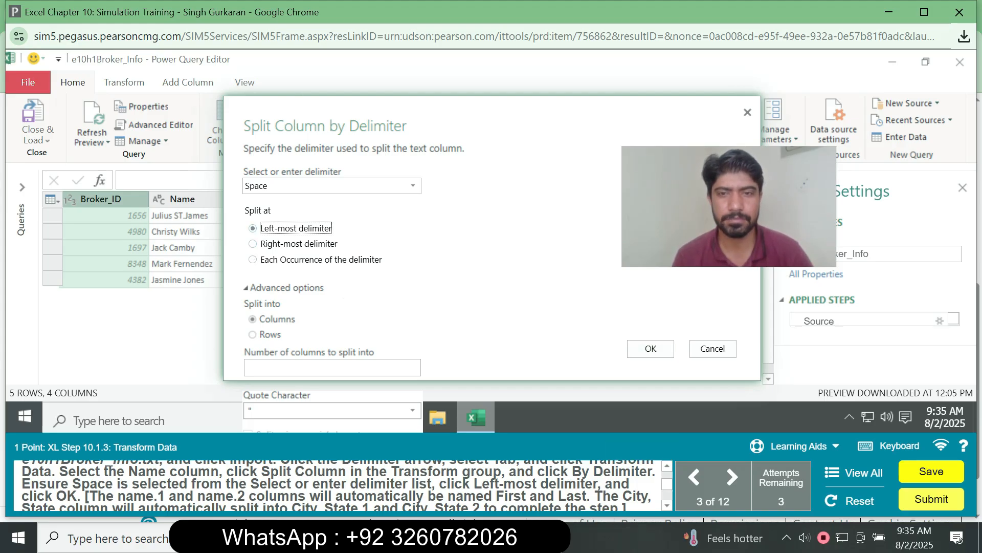
pyautogui.click(651, 349)
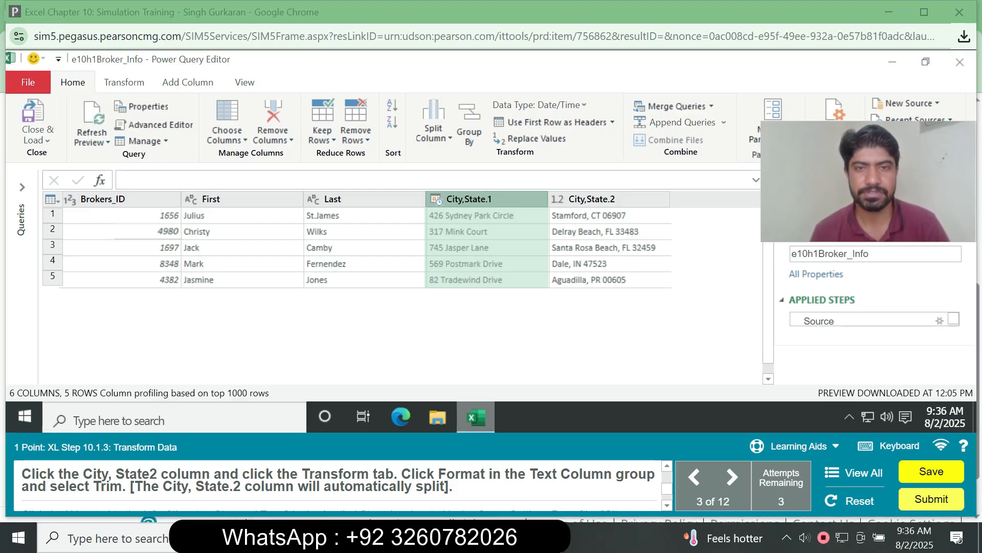
# - Apply the Trim text format to the City,State.2 column
pyautogui.click(611, 199)
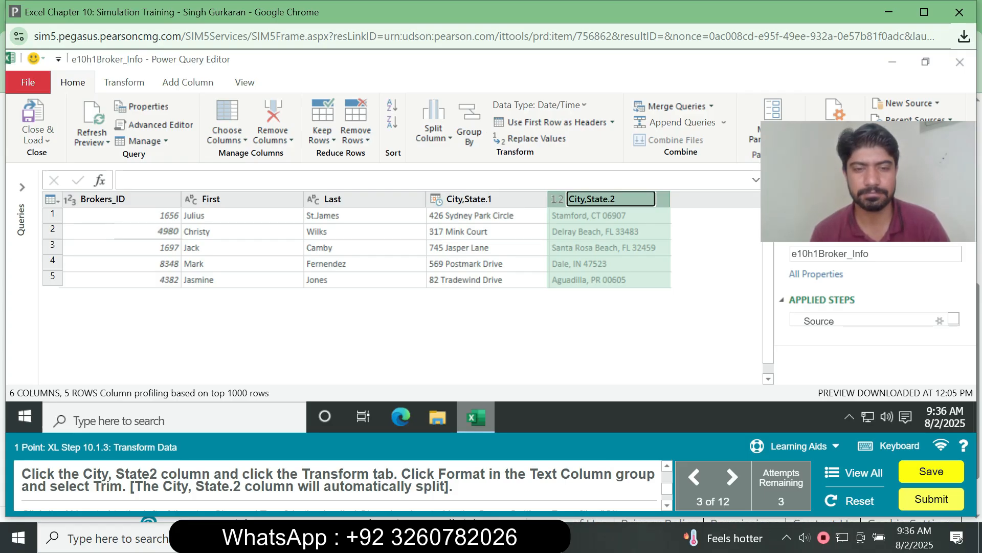
pyautogui.click(124, 81)
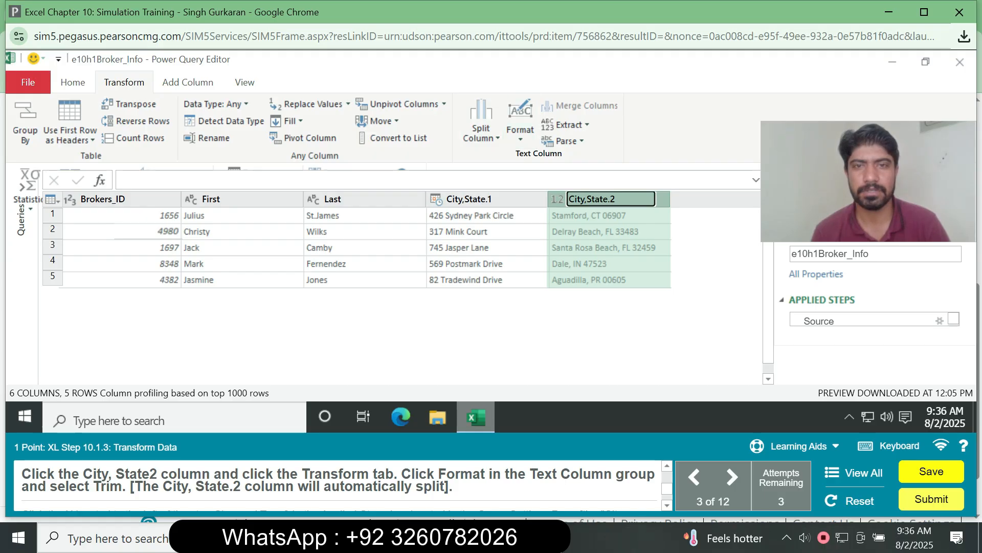
pyautogui.click(521, 127)
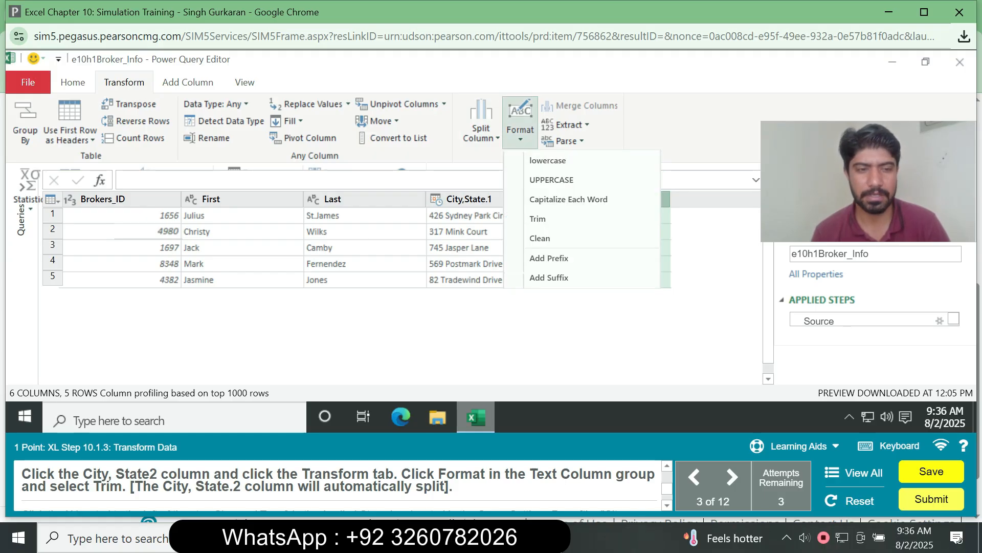
pyautogui.click(537, 218)
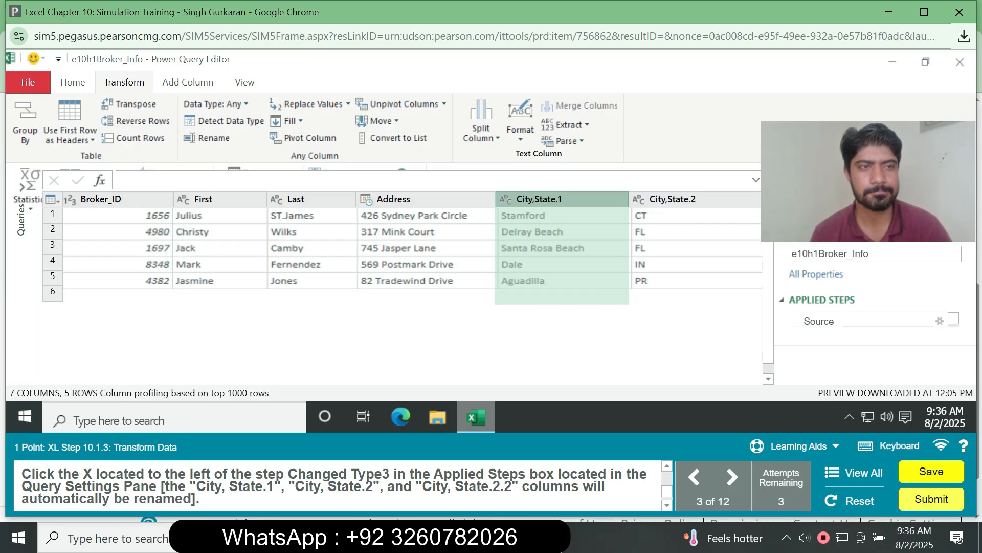
# - Delete the Changed Type3 applied step and close and load the e10h1Broker_Info query into the workbook
pyautogui.click(117, 199)
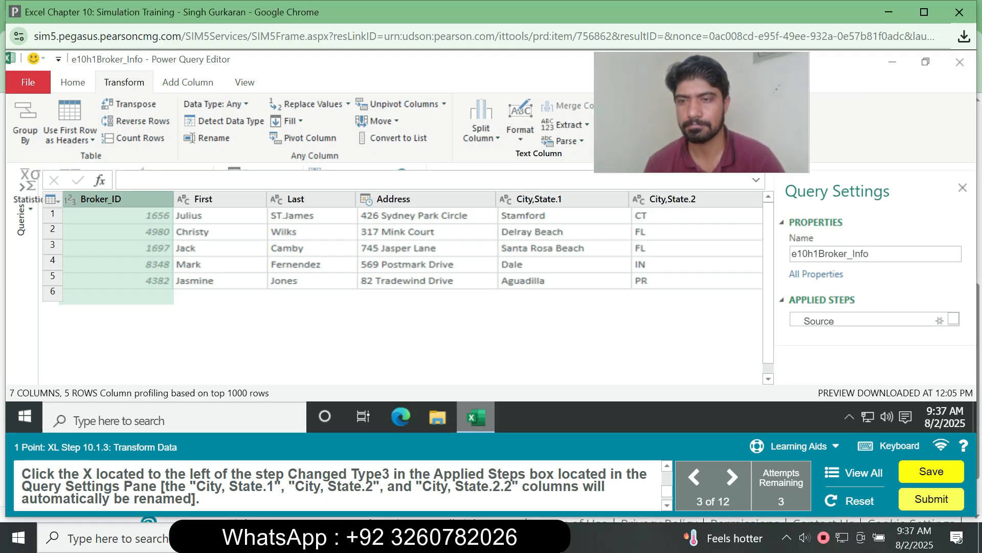
pyautogui.click(869, 320)
pyautogui.moveTo(797, 321)
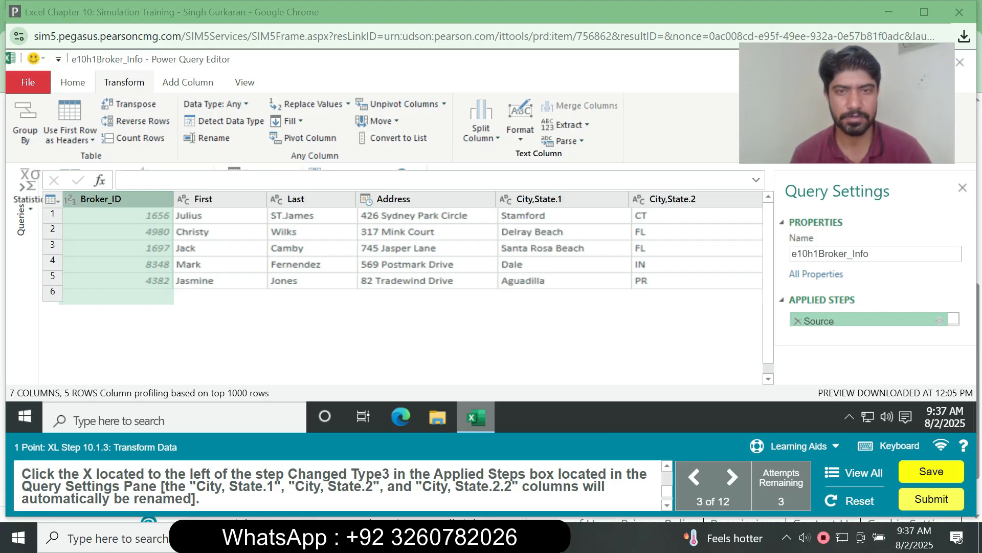
pyautogui.doubleClick(539, 199)
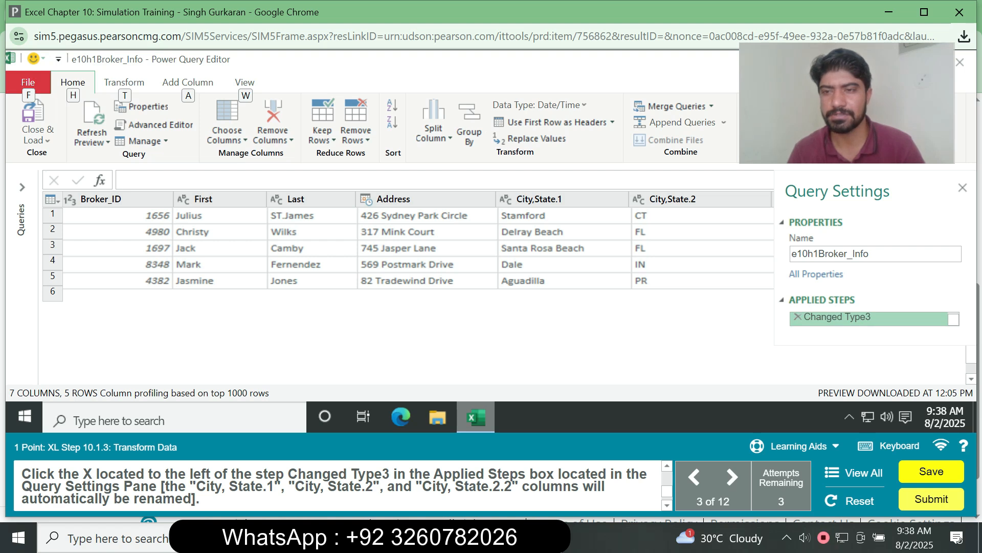
pyautogui.press('alt')
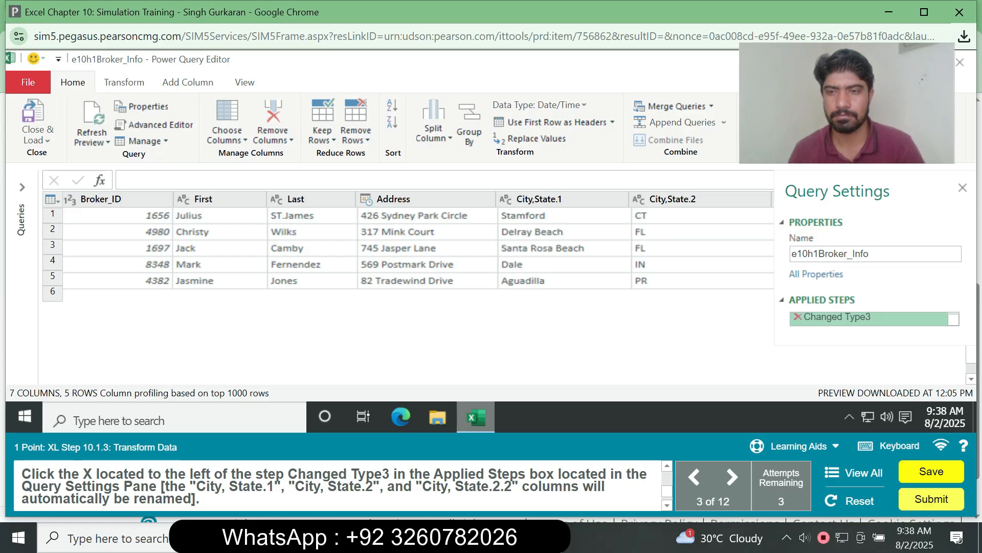
pyautogui.click(798, 317)
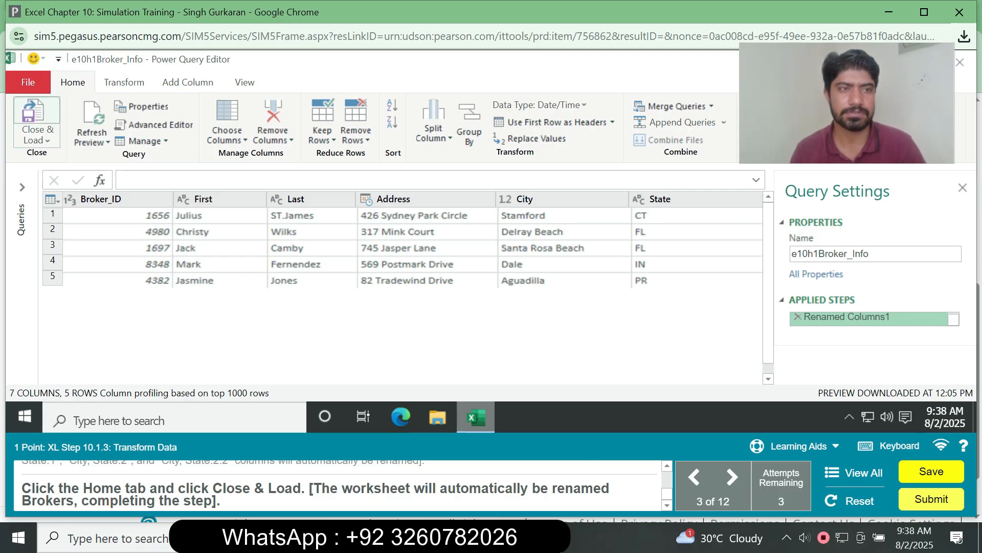
pyautogui.click(36, 137)
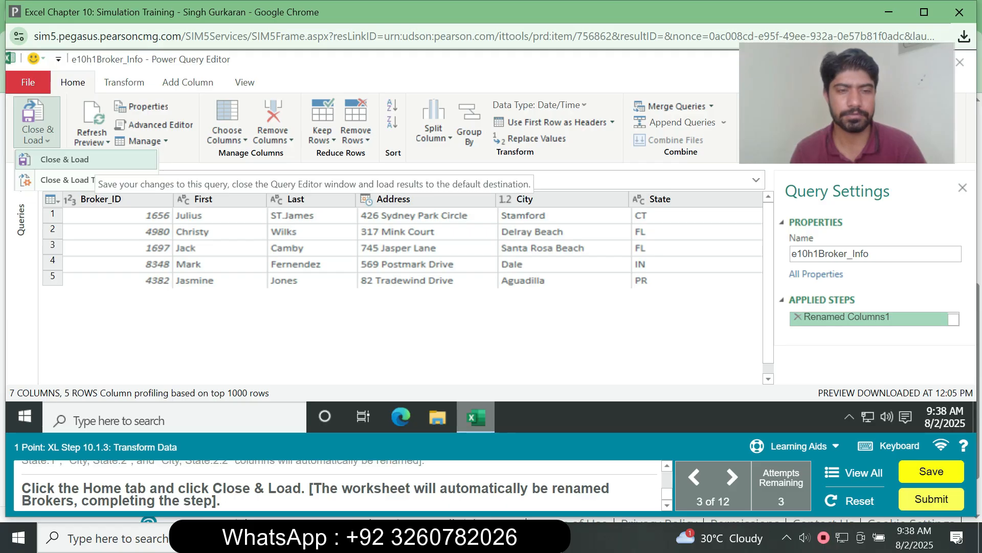
pyautogui.click(65, 159)
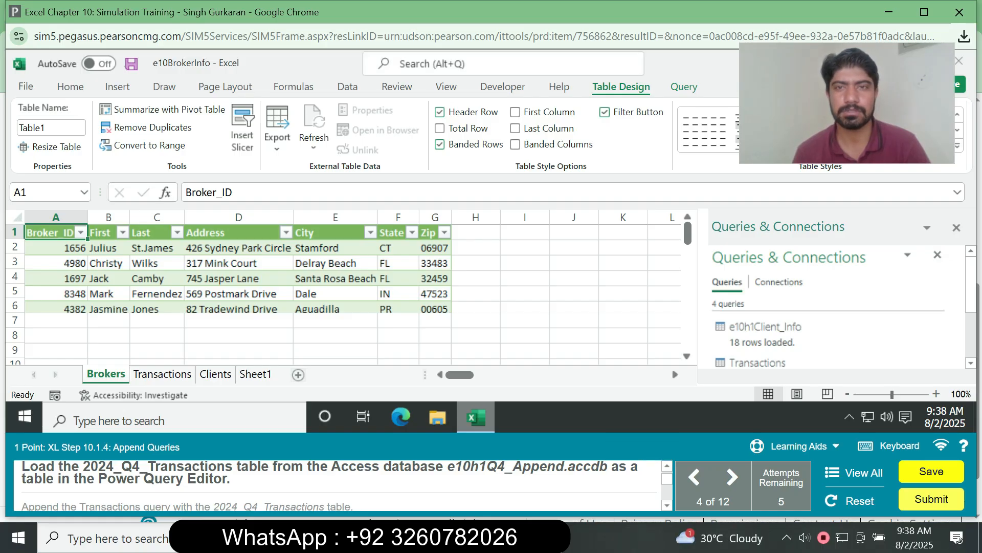
# - Import the e10h1Q4_Append.accdb file from the USB Disk (E:) as an Access database source
pyautogui.click(347, 86)
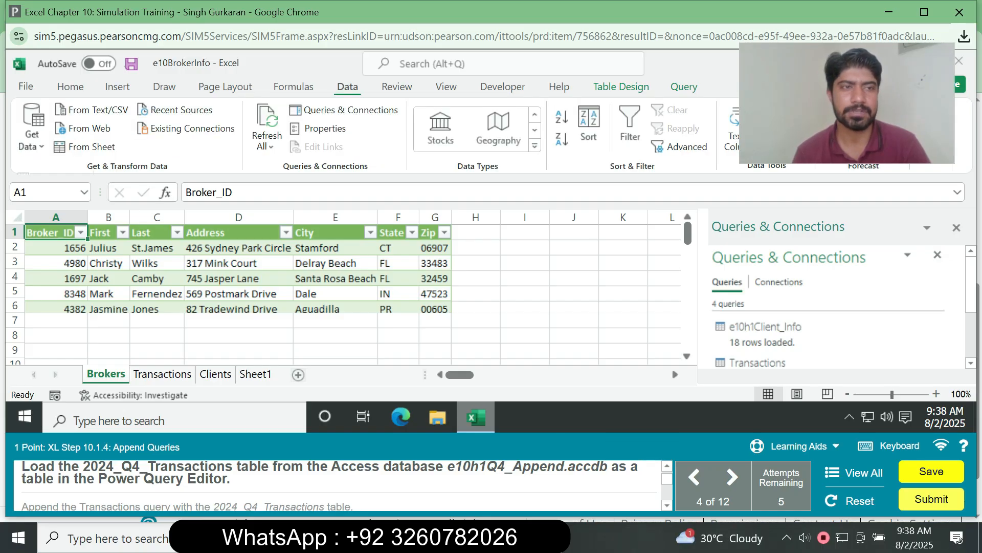
pyautogui.click(32, 128)
pyautogui.moveTo(74, 173)
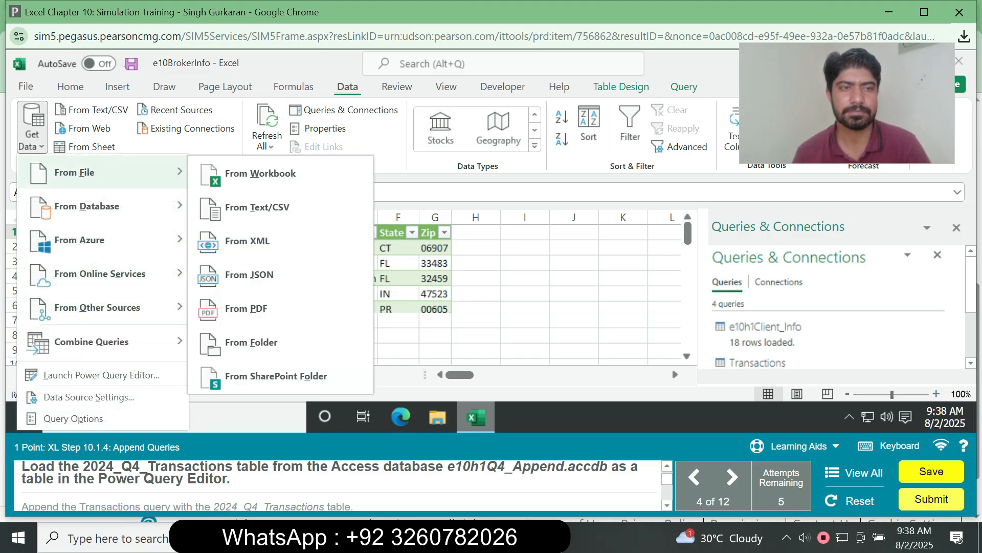
pyautogui.moveTo(87, 206)
pyautogui.click(271, 107)
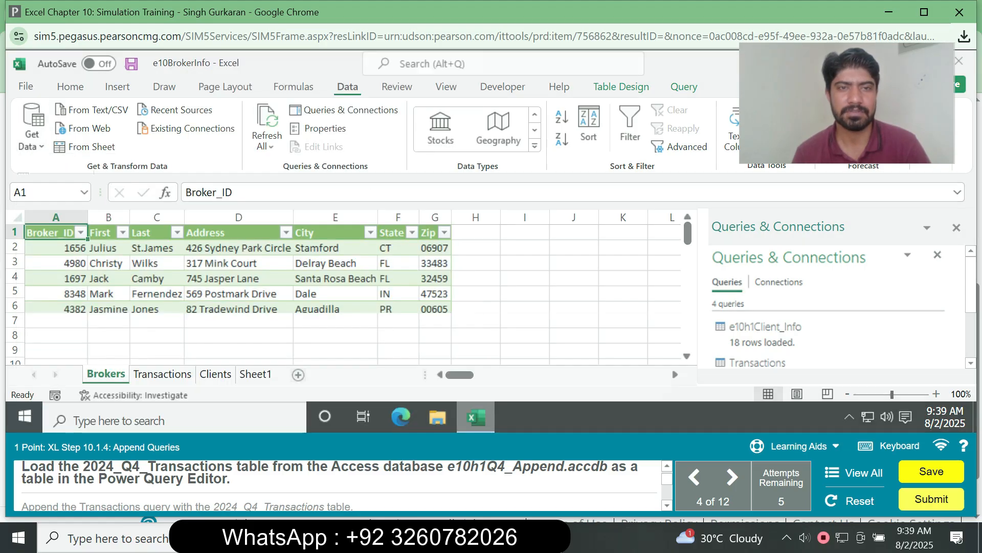
pyautogui.click(396, 173)
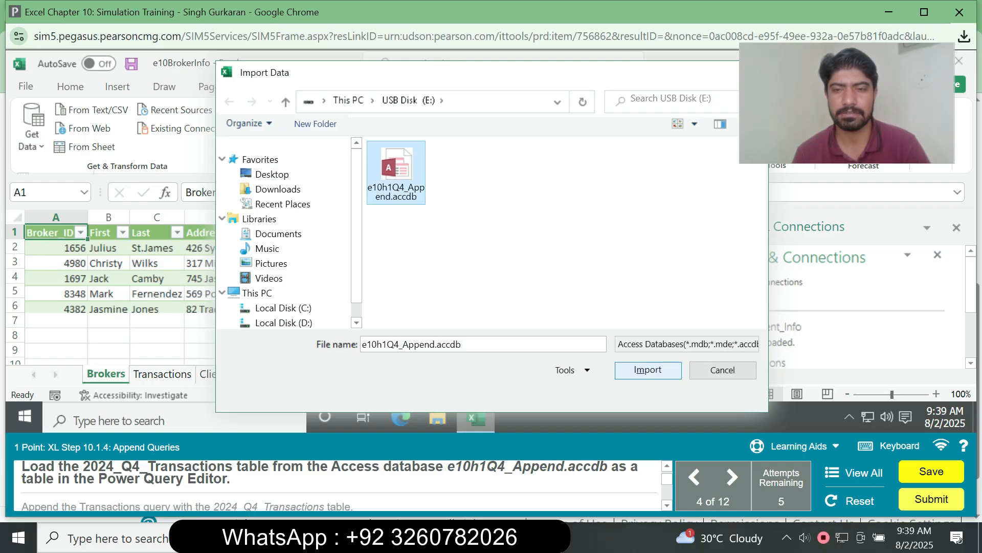
pyautogui.click(648, 370)
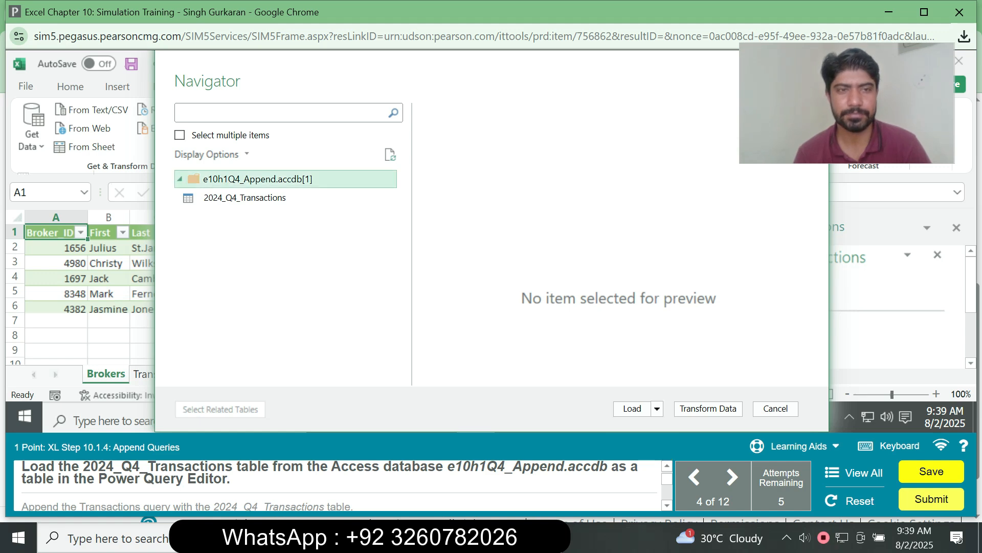
# - Try to load the e10h1Q4_Append.accdb database into the workbook without selecting a table
pyautogui.click(180, 180)
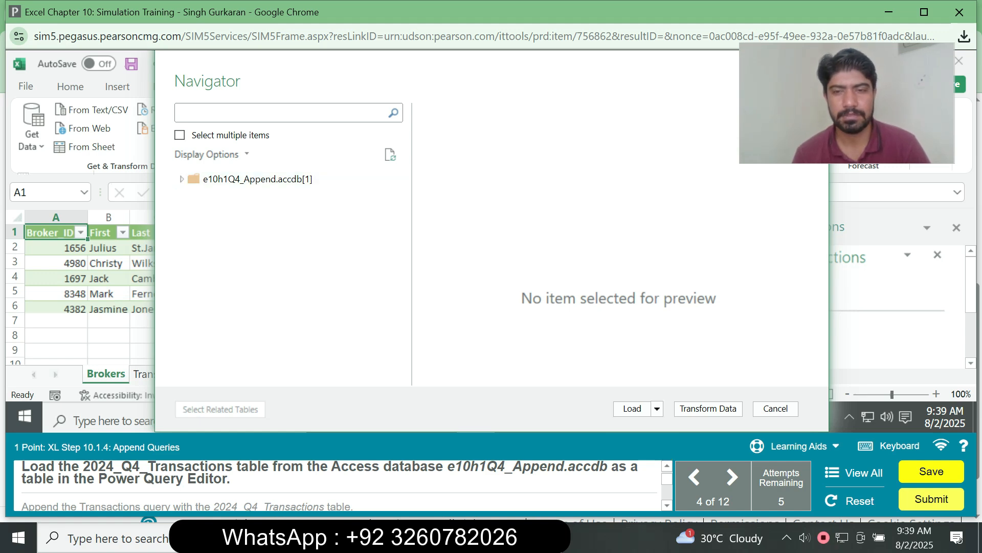
pyautogui.click(657, 409)
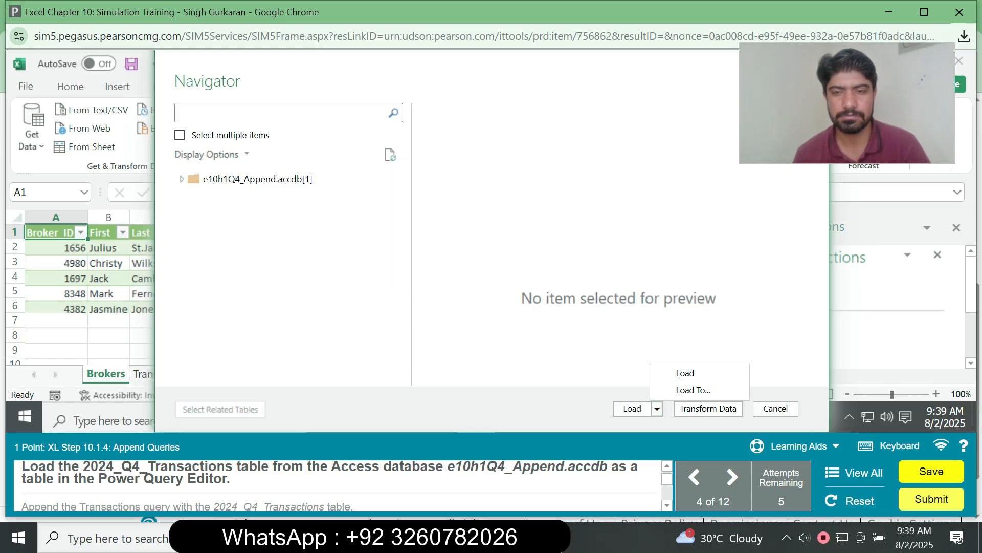
pyautogui.click(691, 390)
pyautogui.click(632, 409)
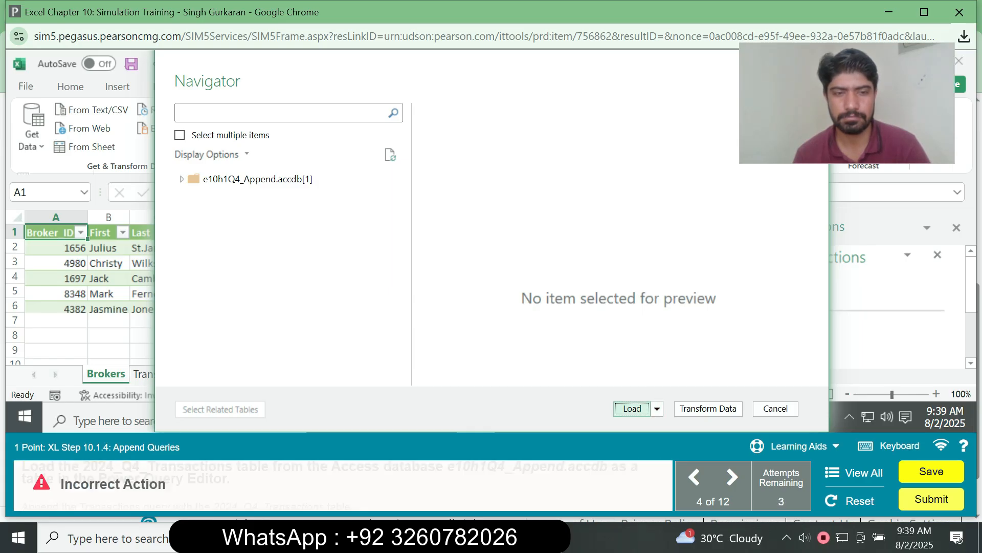
# - Select the 2024_Q4_Transactions table in the Access database and open it in the Power Query Editor for transformation
pyautogui.click(180, 179)
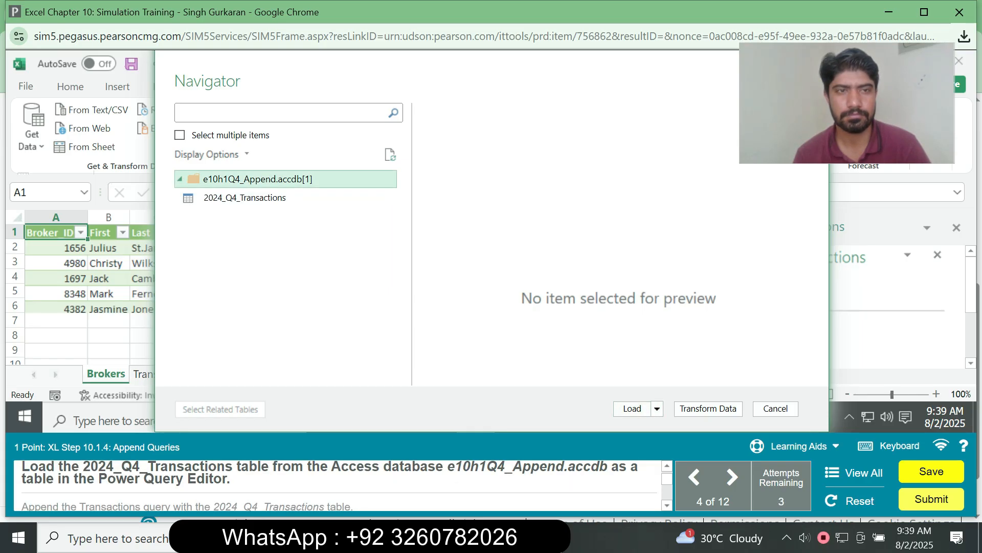
pyautogui.click(246, 198)
pyautogui.click(632, 409)
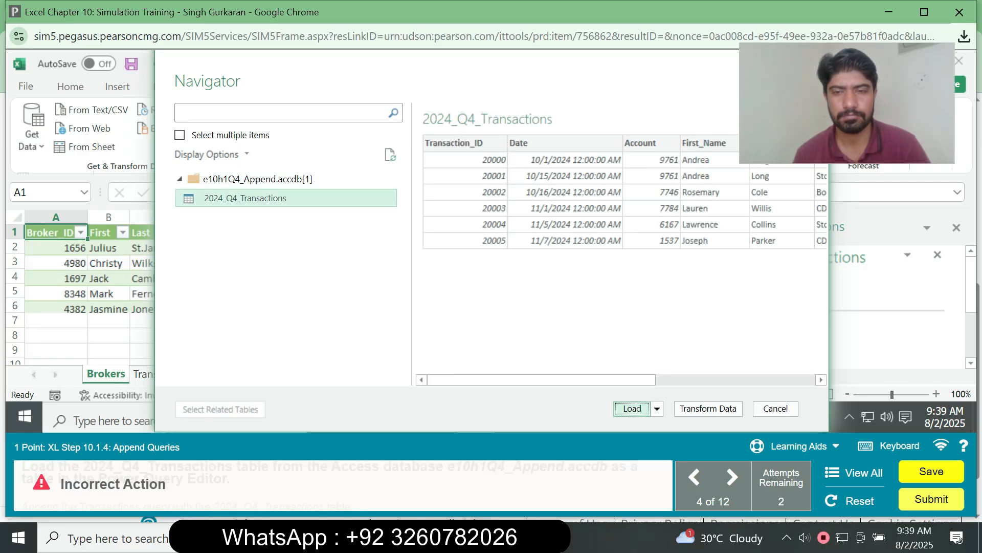
pyautogui.click(708, 408)
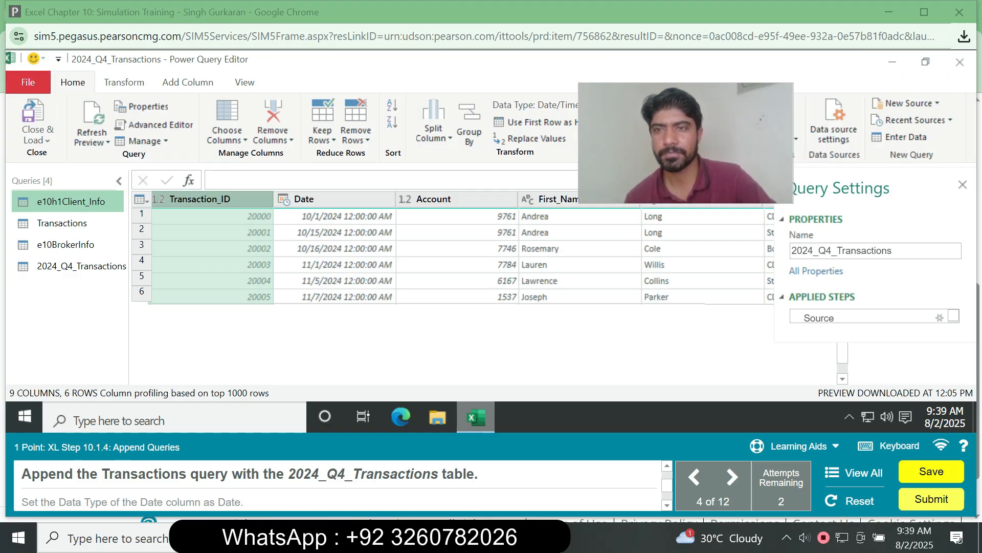
# - Try to append queries as new without first selecting the Transactions query
pyautogui.moveTo(755, 253); pyautogui.dragTo(822, 229)
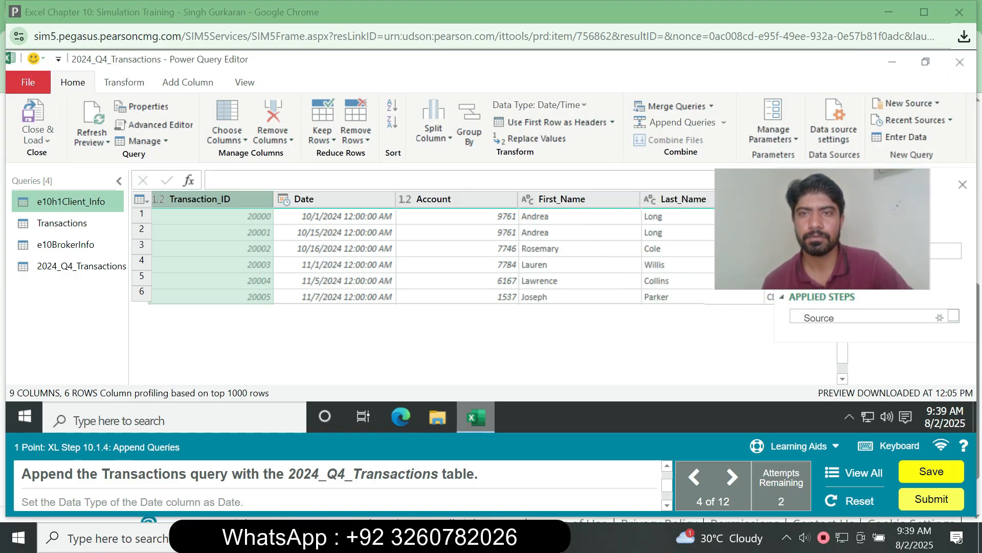
pyautogui.click(682, 122)
pyautogui.click(724, 122)
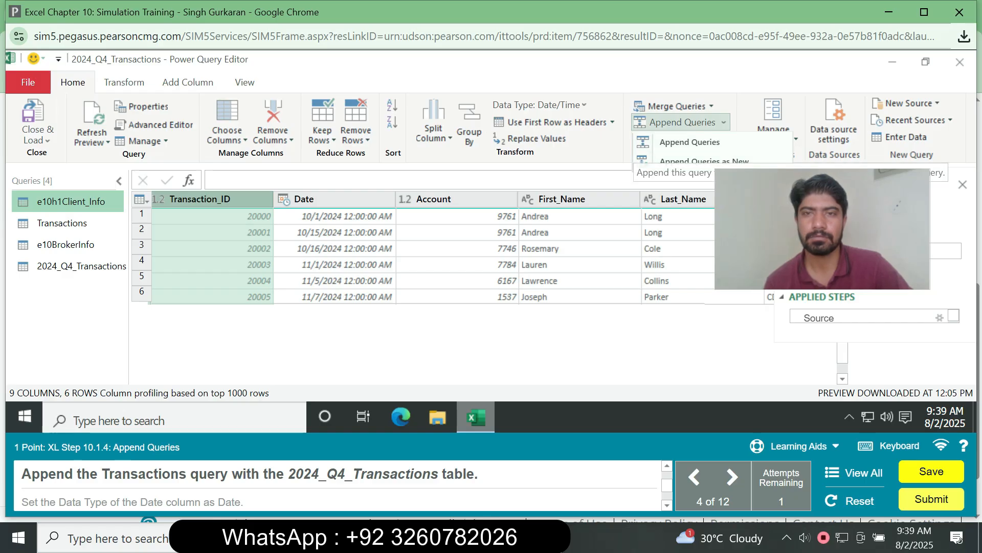
pyautogui.click(704, 161)
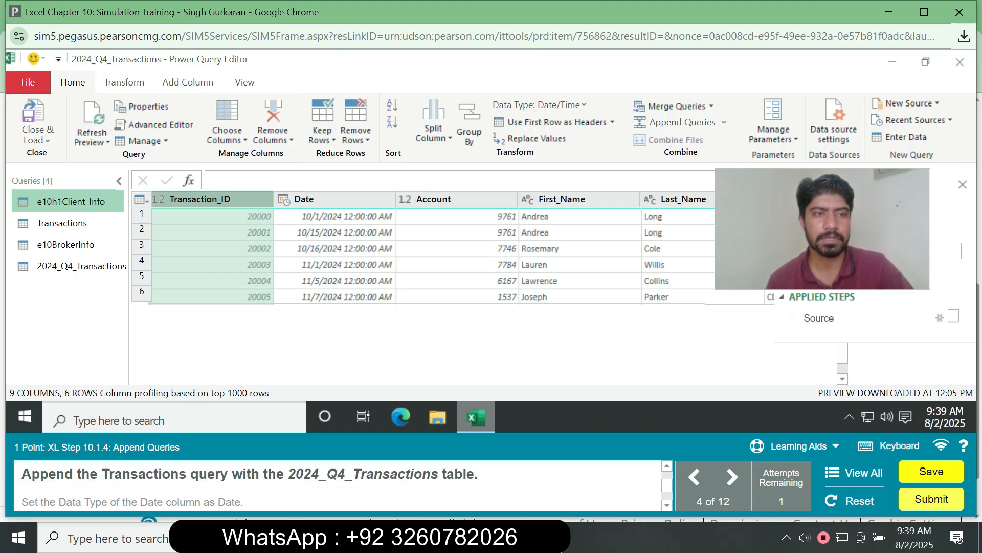
# - Append the 2024_Q4_Transactions table to the Transactions query as a two-table append
pyautogui.click(61, 224)
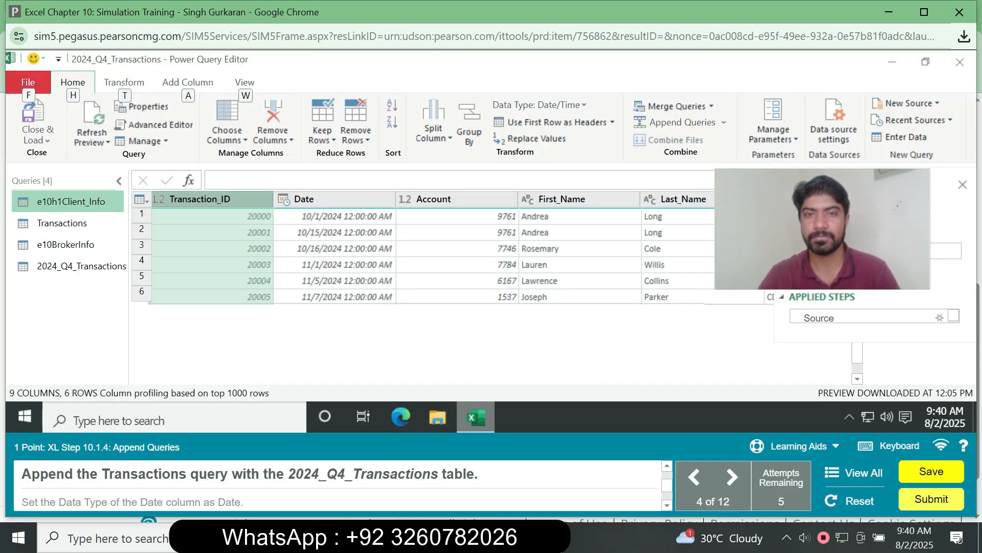
pyautogui.click(62, 223)
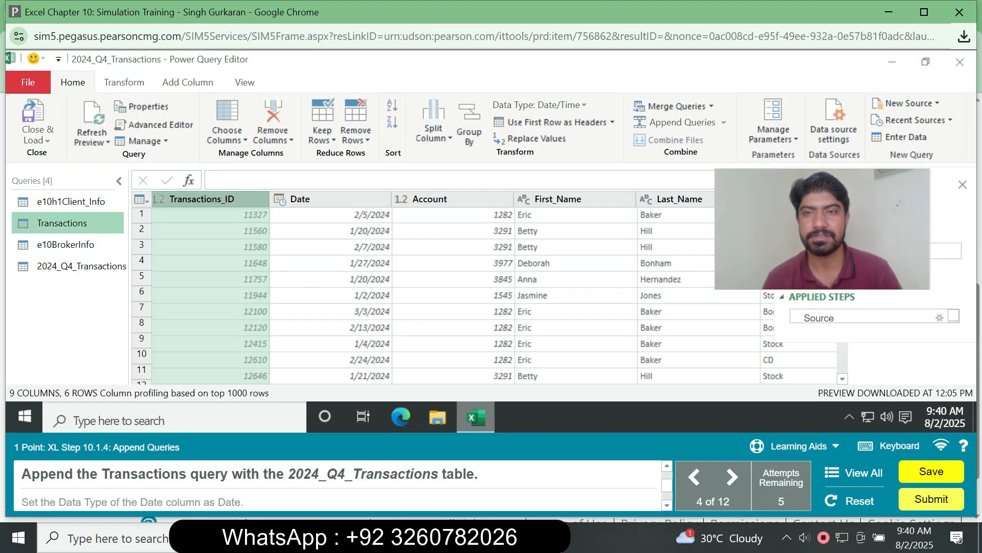
pyautogui.click(724, 122)
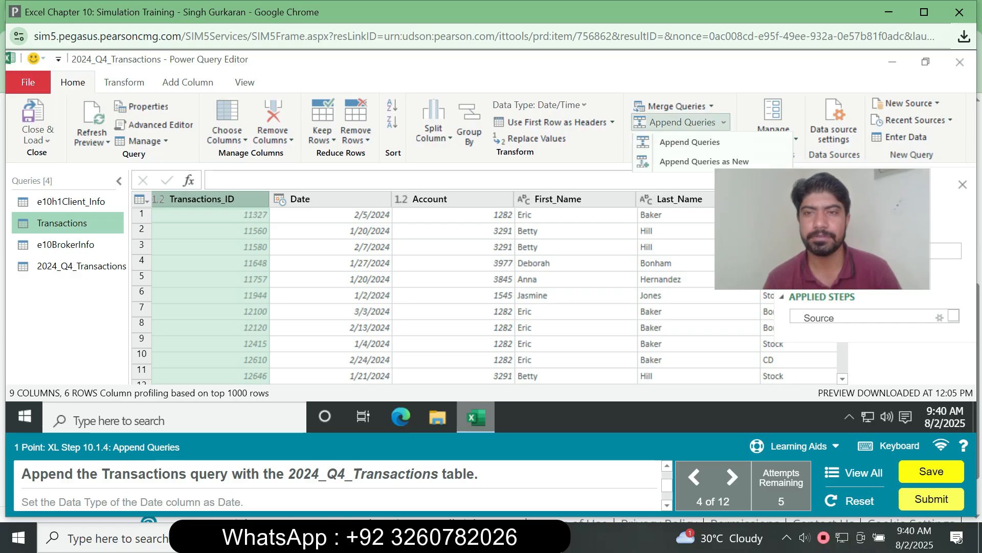
pyautogui.click(675, 138)
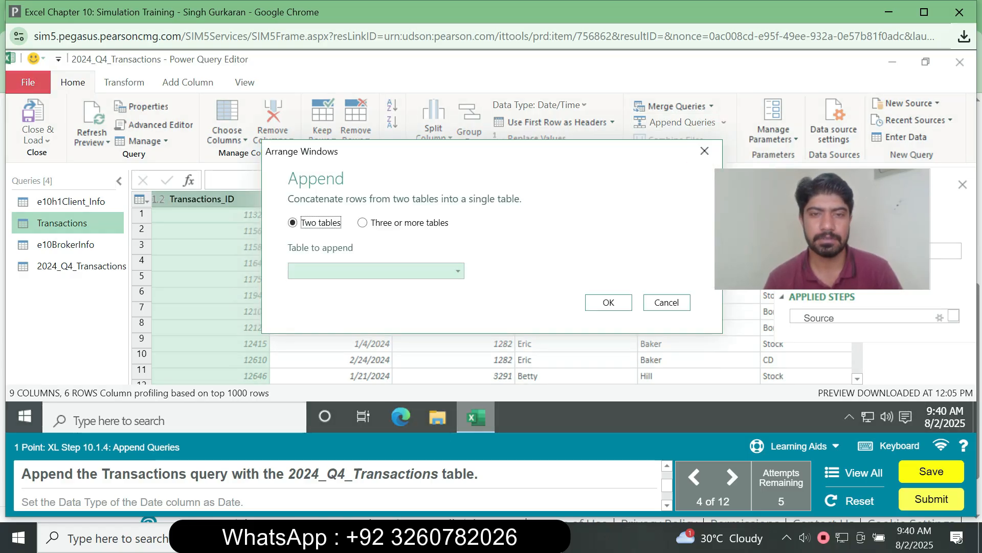
pyautogui.click(376, 270)
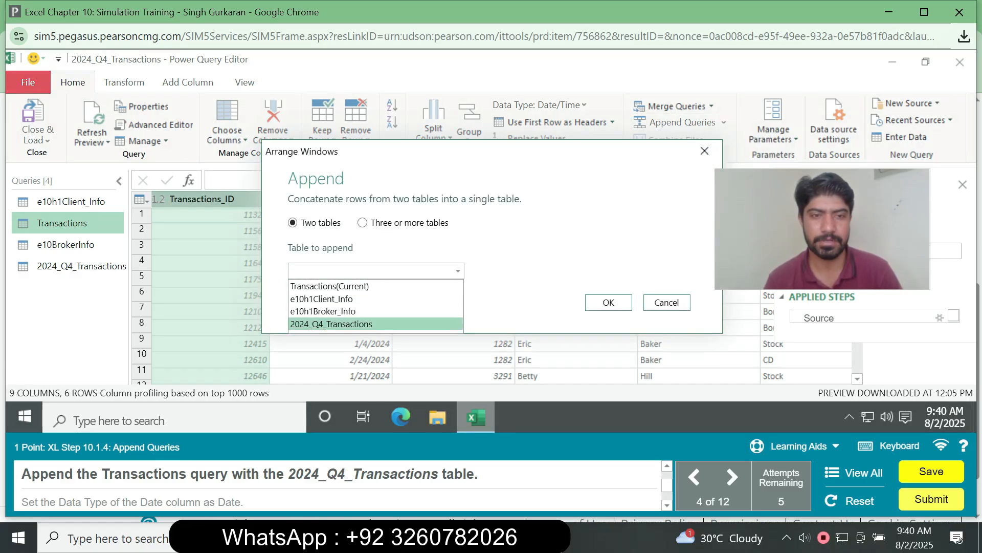
pyautogui.click(332, 324)
pyautogui.click(608, 303)
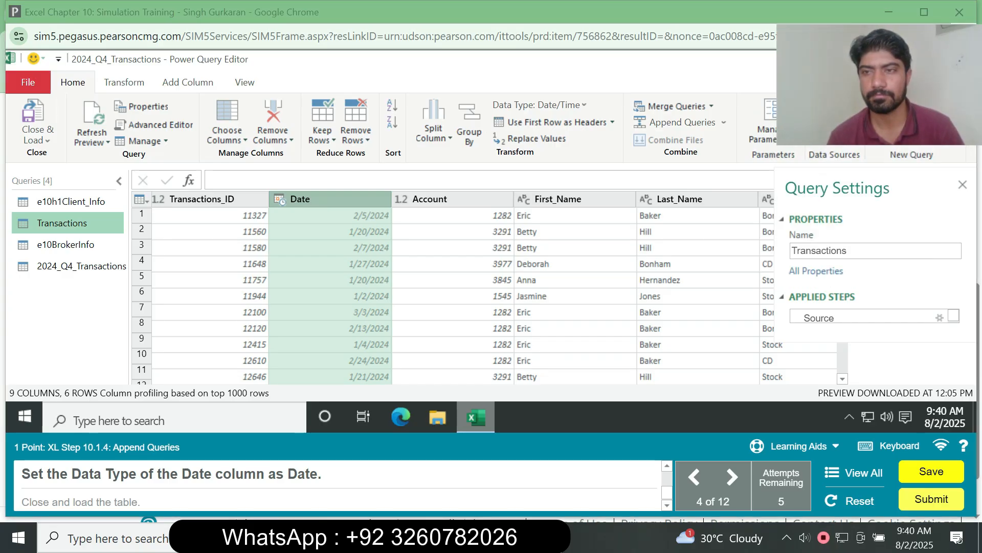
# - Set the data type of the Date column in the Transactions query to Date, and close and load the table
pyautogui.click(962, 185)
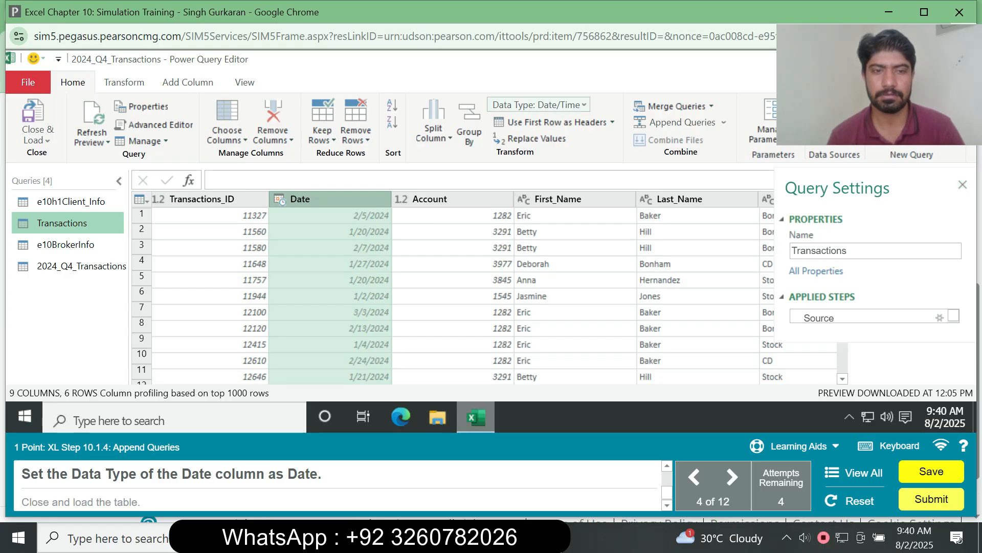
pyautogui.click(539, 104)
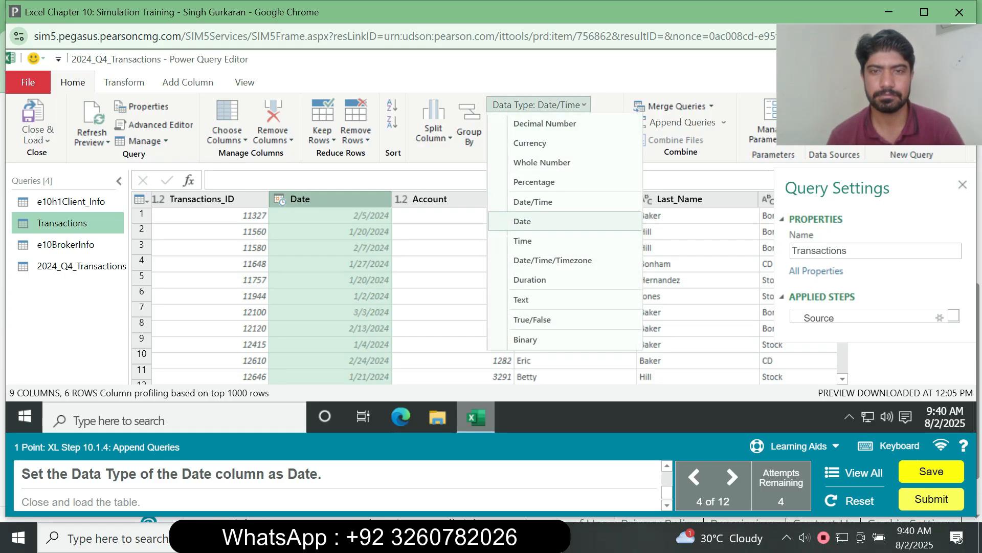
pyautogui.click(522, 221)
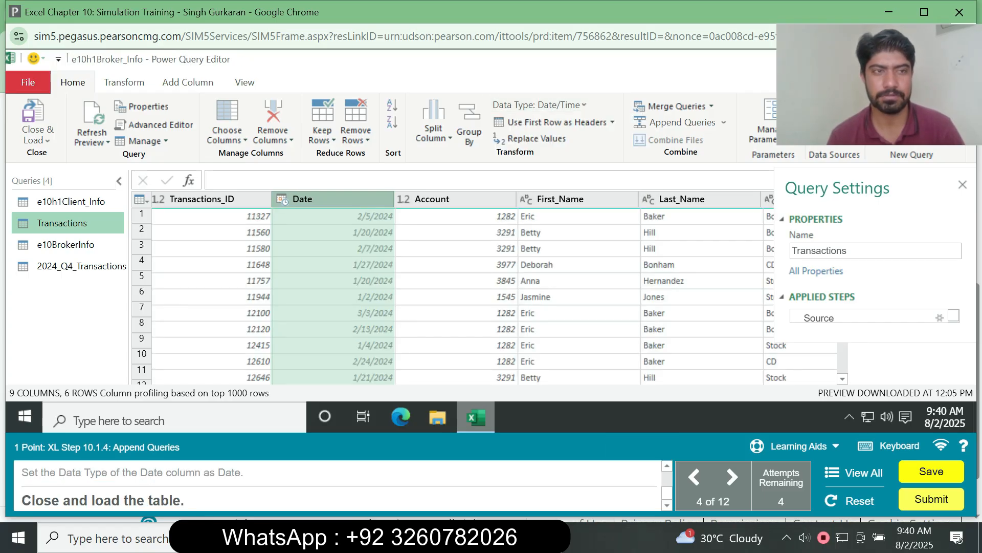
pyautogui.click(36, 120)
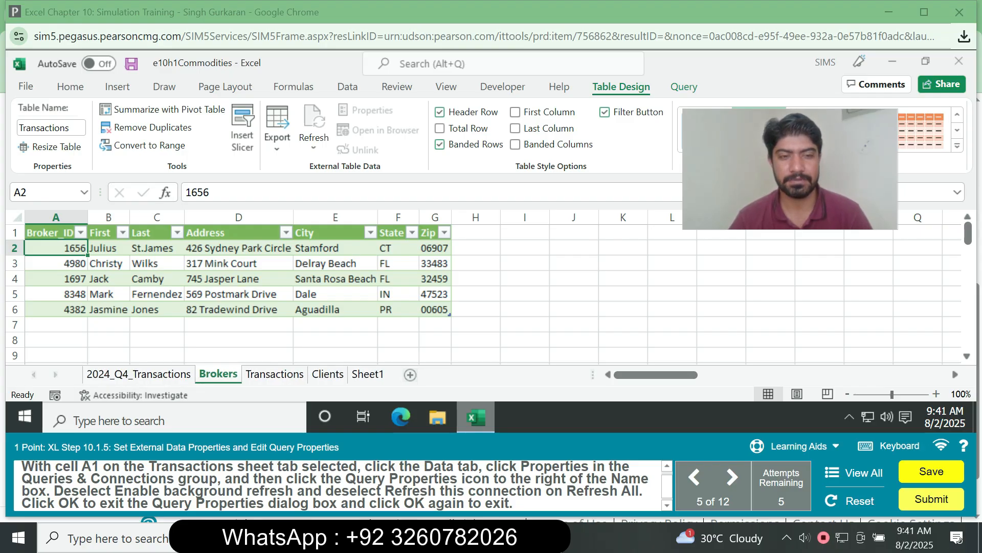
# - Disable background refresh and refreshing this connection on Refresh All in the query properties of the Transactions sheet's table
pyautogui.click(277, 374)
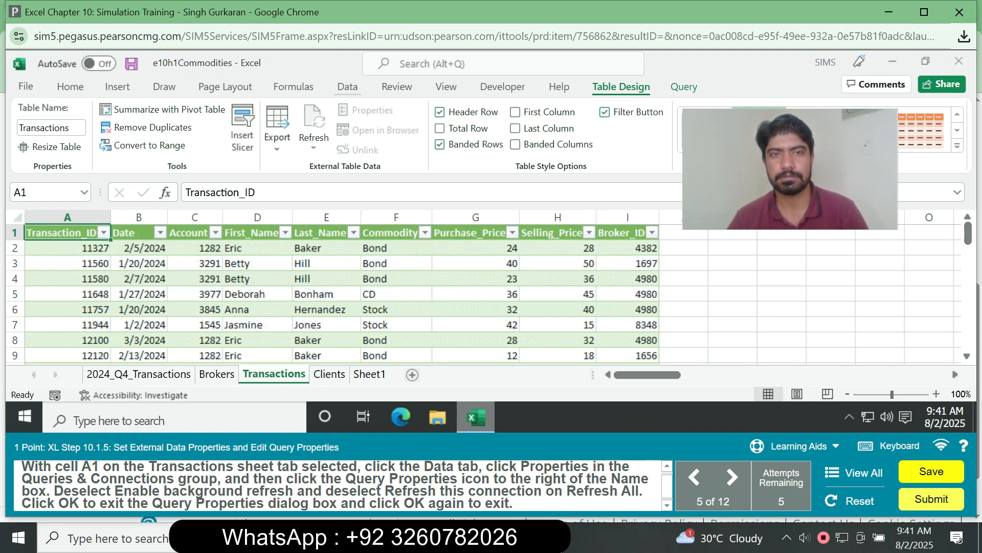
pyautogui.click(347, 87)
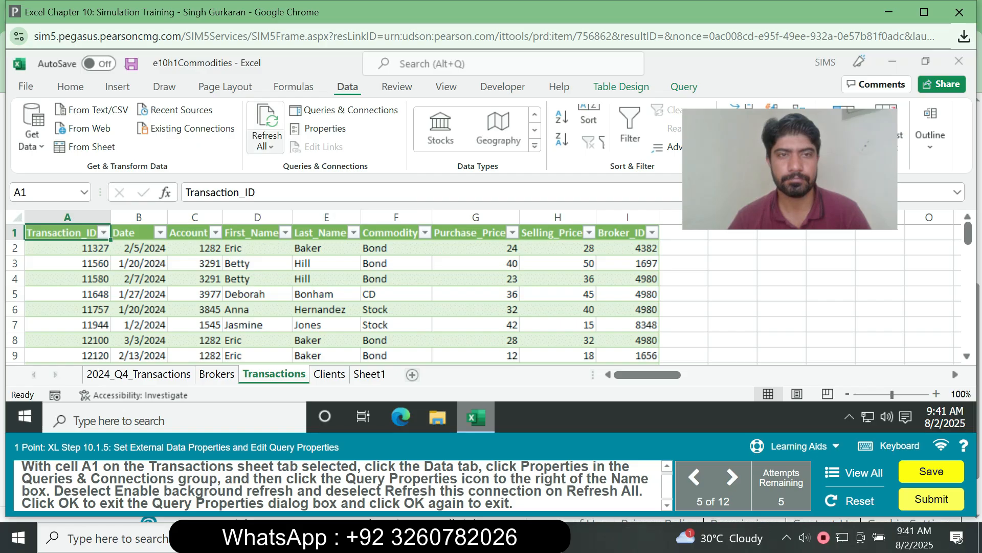
pyautogui.click(264, 146)
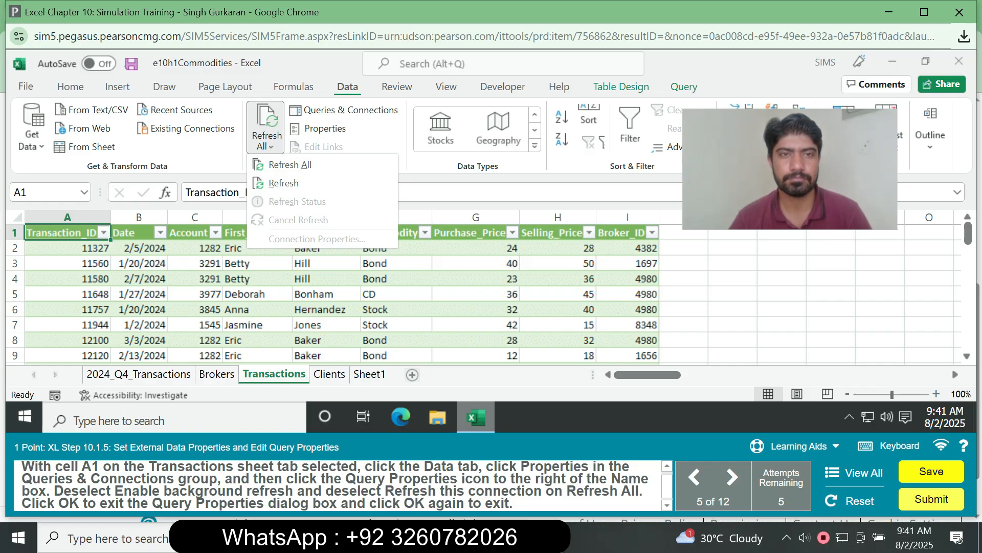
pyautogui.click(344, 111)
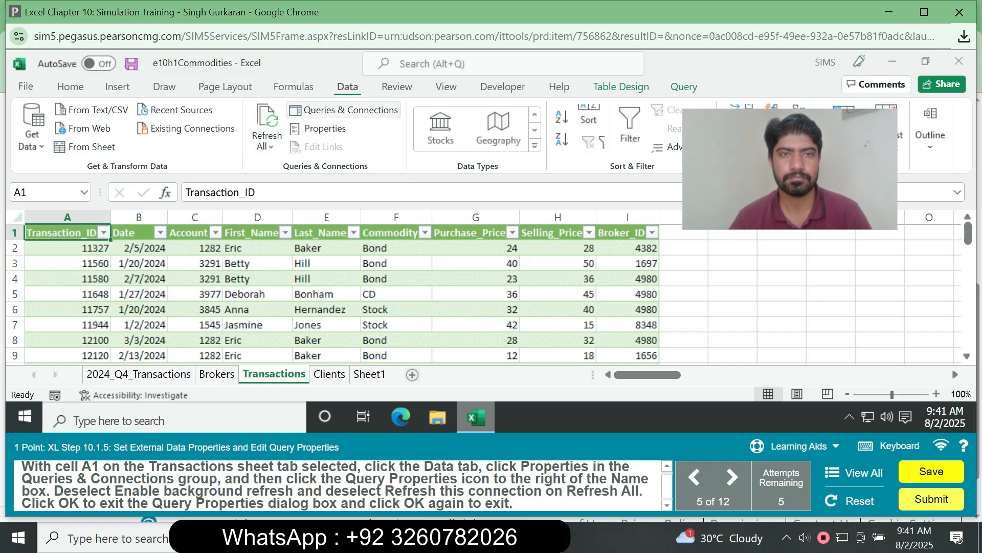
pyautogui.click(325, 129)
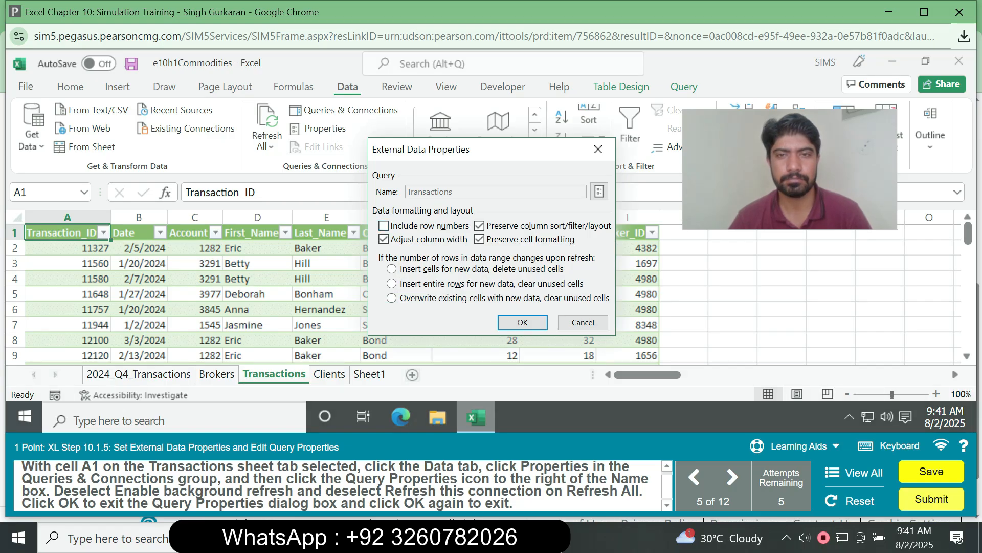
pyautogui.click(599, 191)
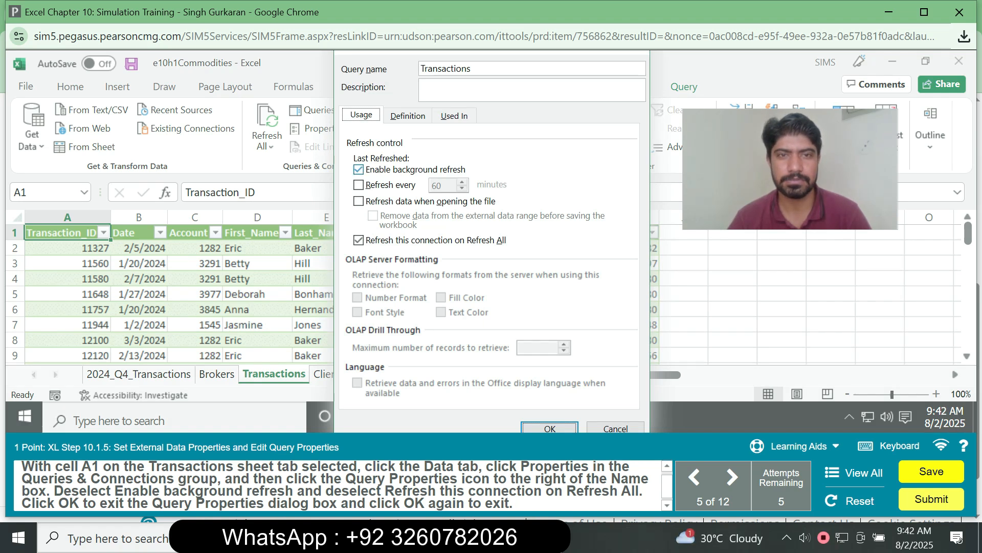
pyautogui.click(359, 170)
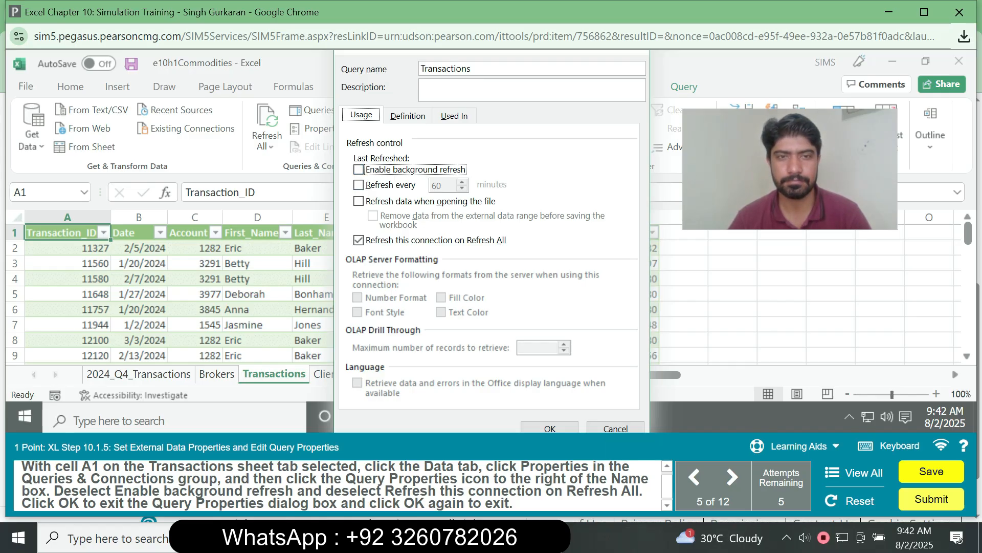
pyautogui.click(358, 240)
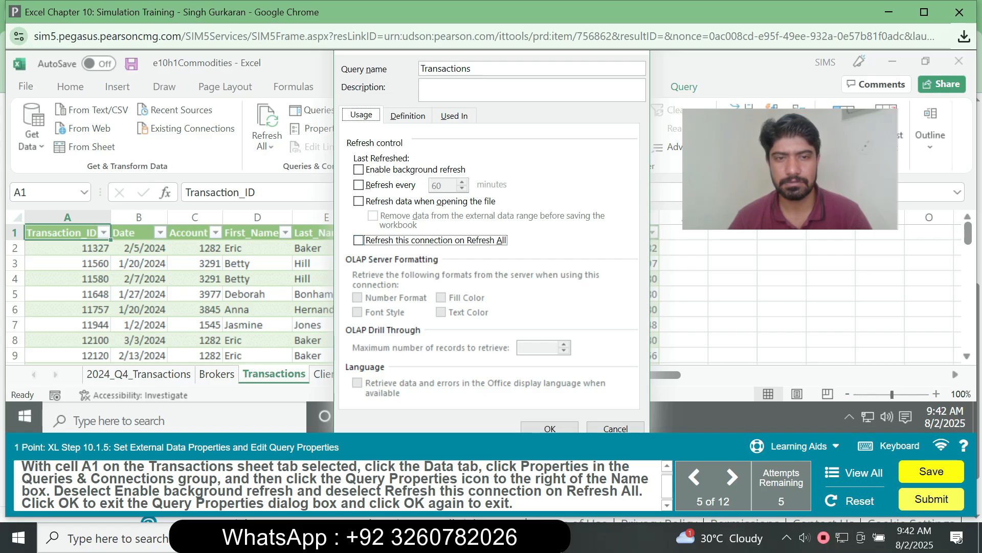
pyautogui.click(550, 428)
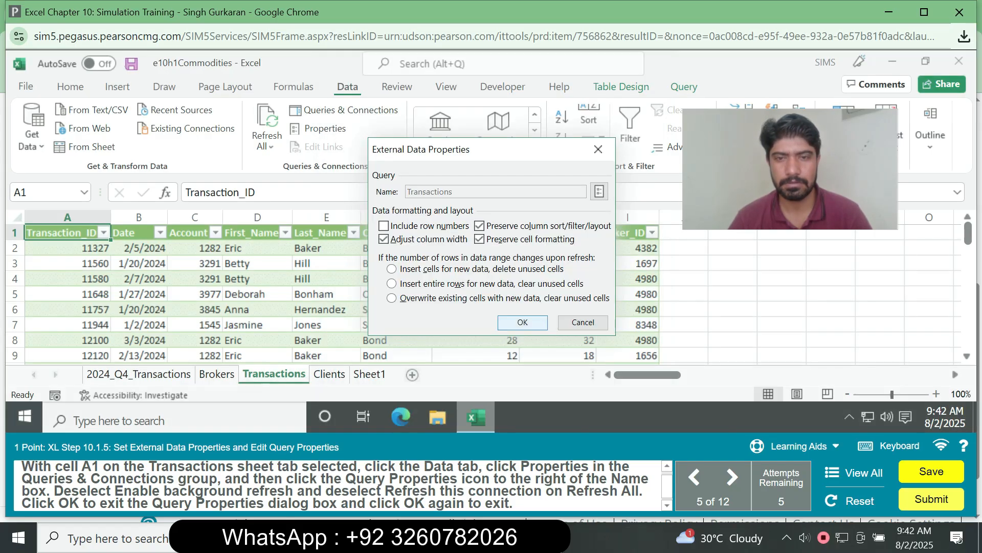
pyautogui.click(522, 322)
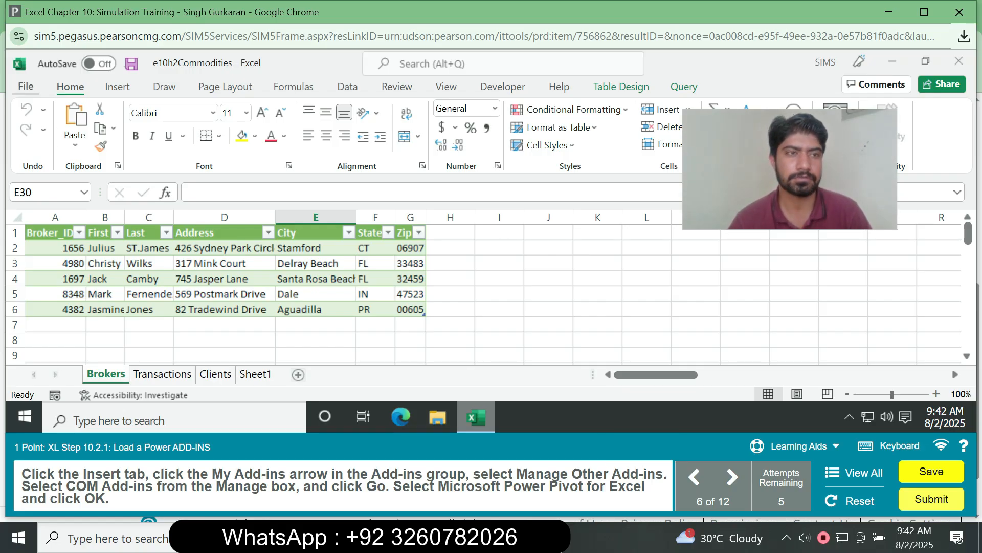
# - Load the Microsoft Power Pivot for Excel add-in from the COM Add-ins managed in Excel Options
pyautogui.click(25, 86)
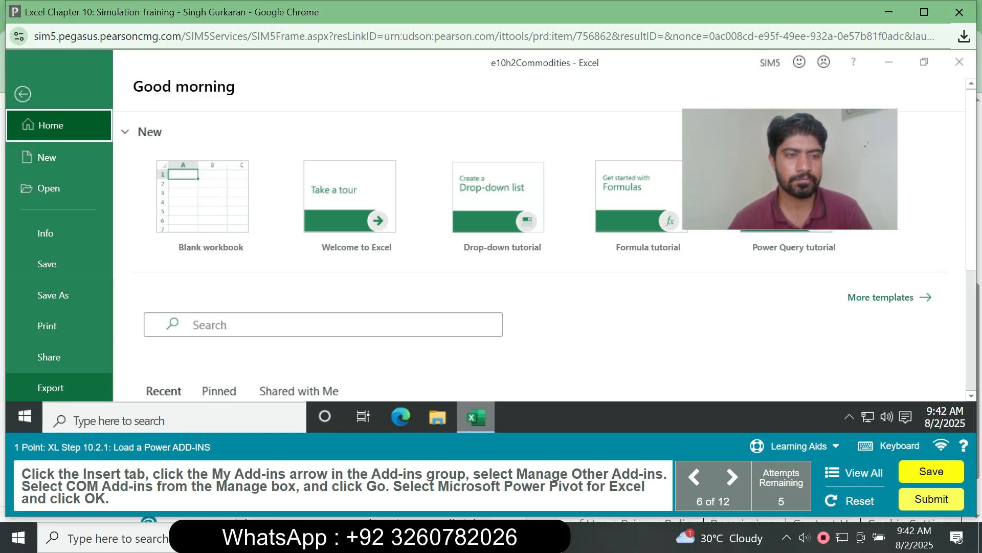
pyautogui.press('Down')
pyautogui.press('Down')
pyautogui.press('Down')
pyautogui.press('Down')
pyautogui.press('Down')
pyautogui.press('Down')
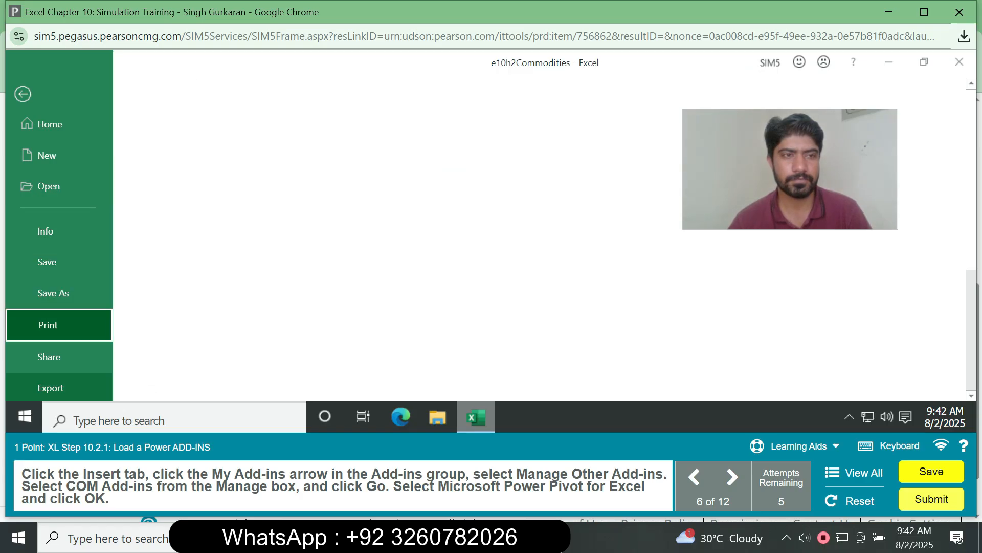
pyautogui.press('Down')
pyautogui.press('Down')
pyautogui.press('Down')
pyautogui.press('Down')
pyautogui.press('Down')
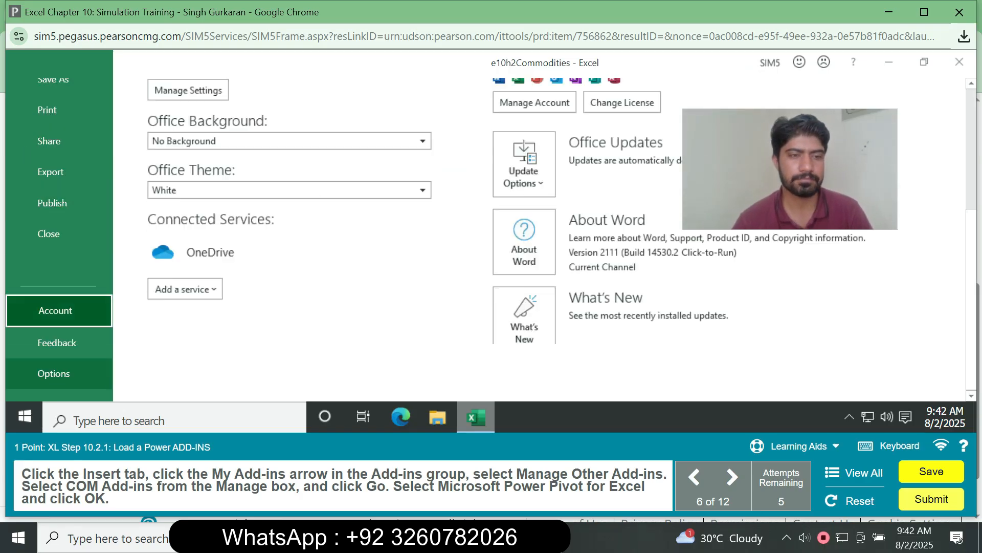
pyautogui.press('Down')
pyautogui.press('Down')
pyautogui.press('Return')
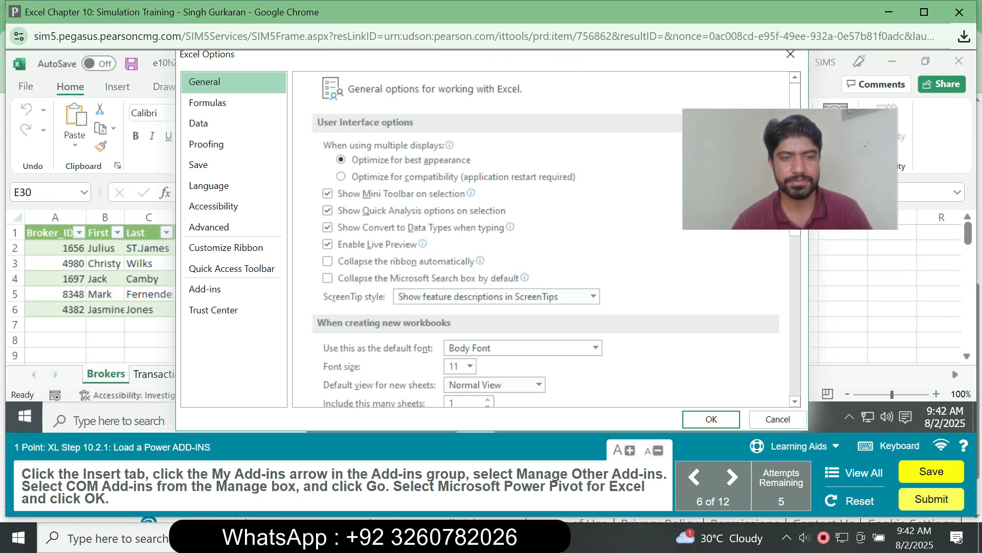
pyautogui.click(233, 289)
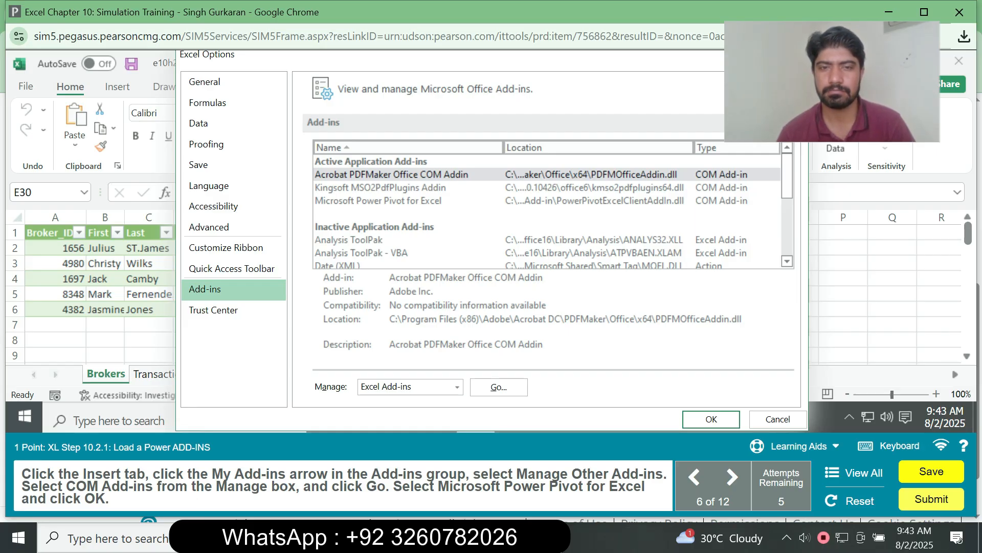
pyautogui.click(410, 387)
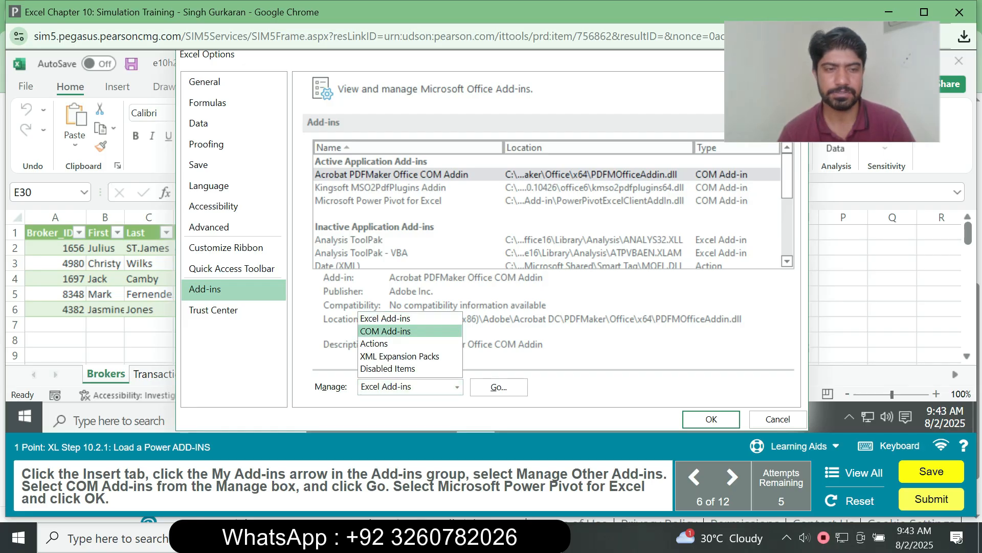
pyautogui.click(409, 332)
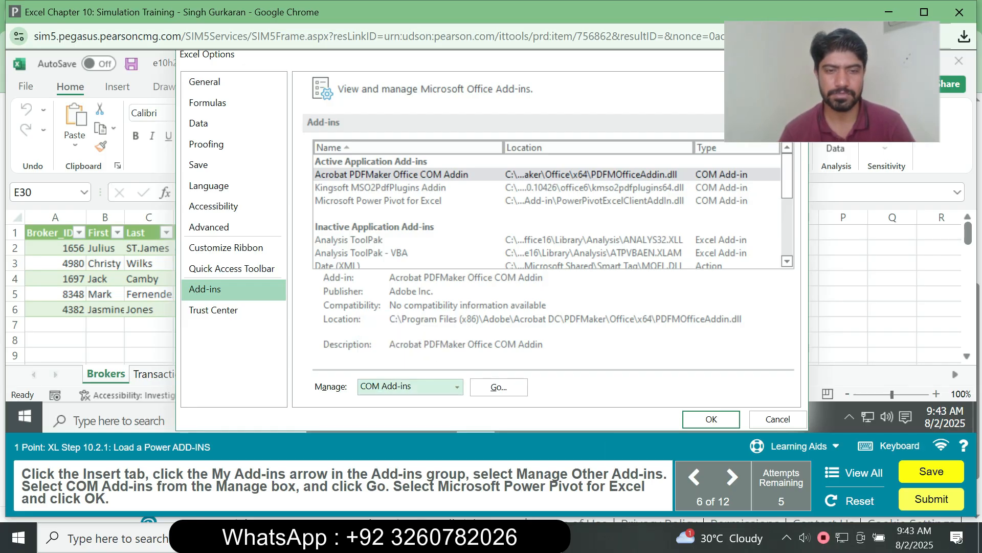
pyautogui.click(499, 387)
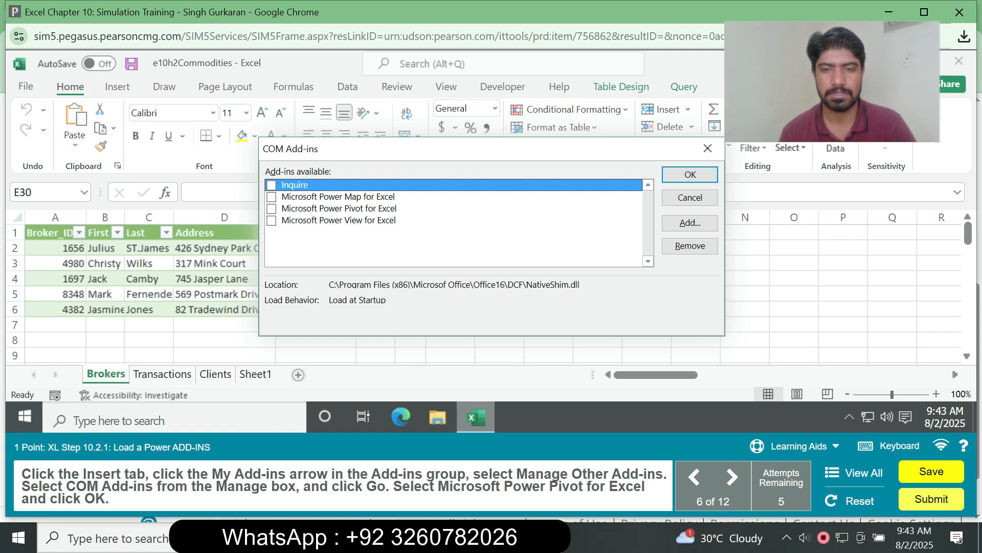
pyautogui.click(272, 208)
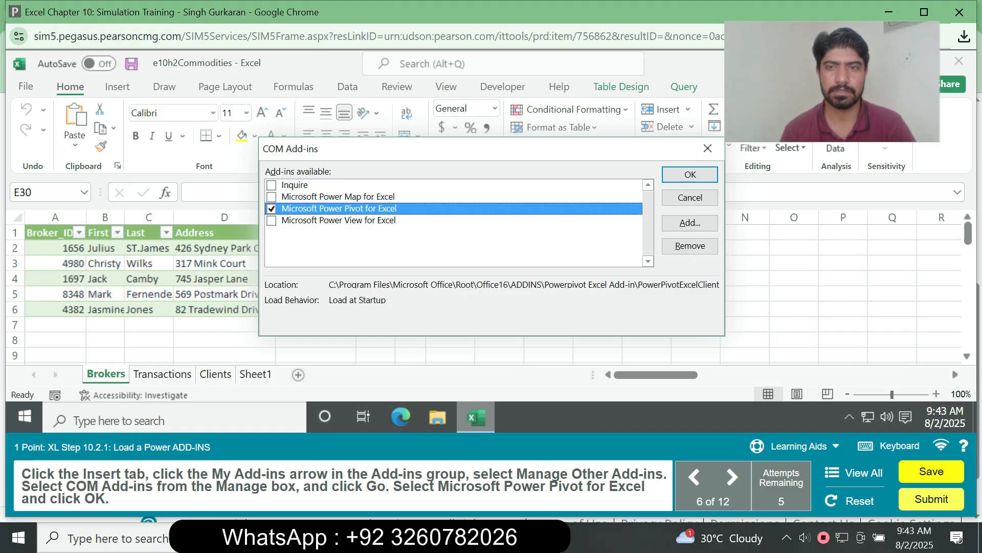
pyautogui.click(690, 174)
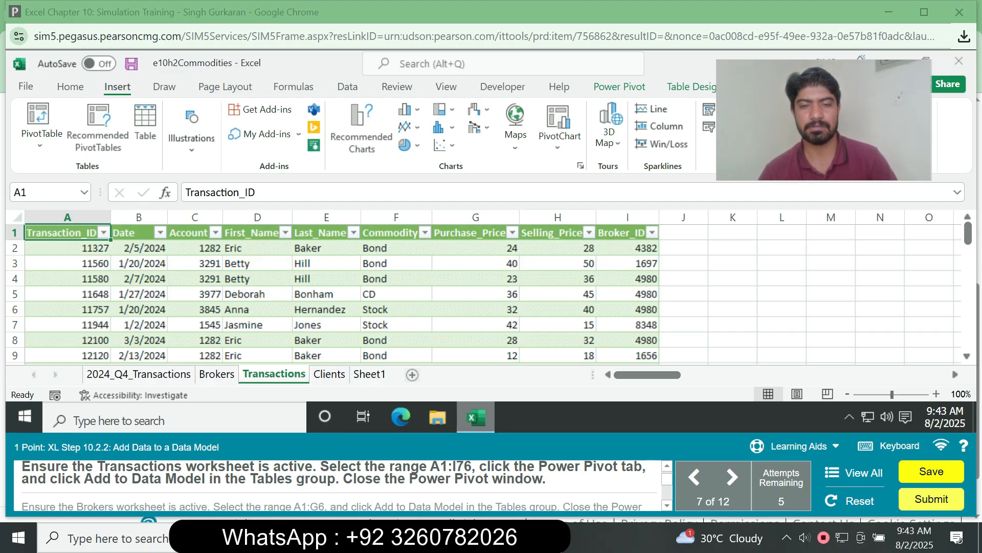
# - Add the range A1:I76 of the Transactions worksheet to the data model and close the Power Pivot window
pyautogui.click(45, 193)
pyautogui.write('A1')
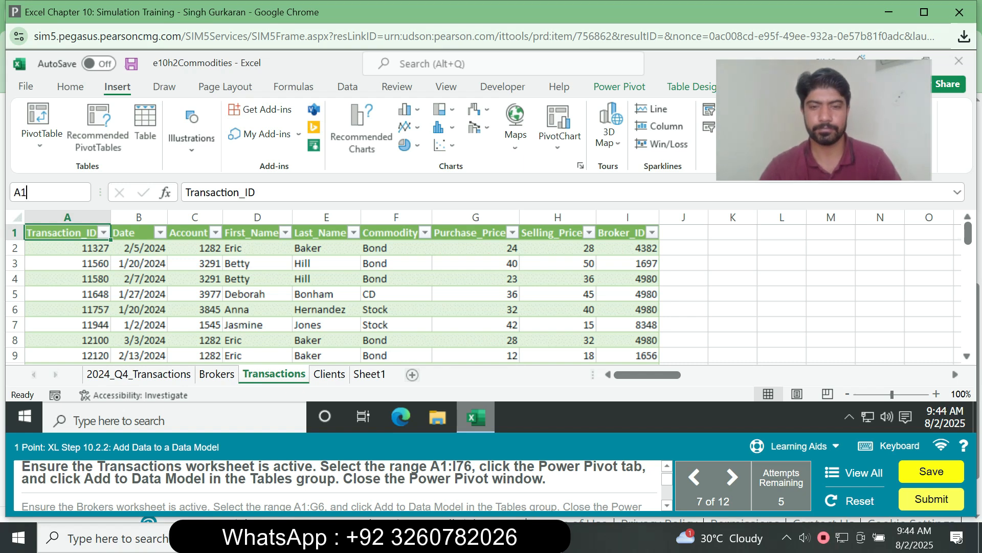
pyautogui.write(':')
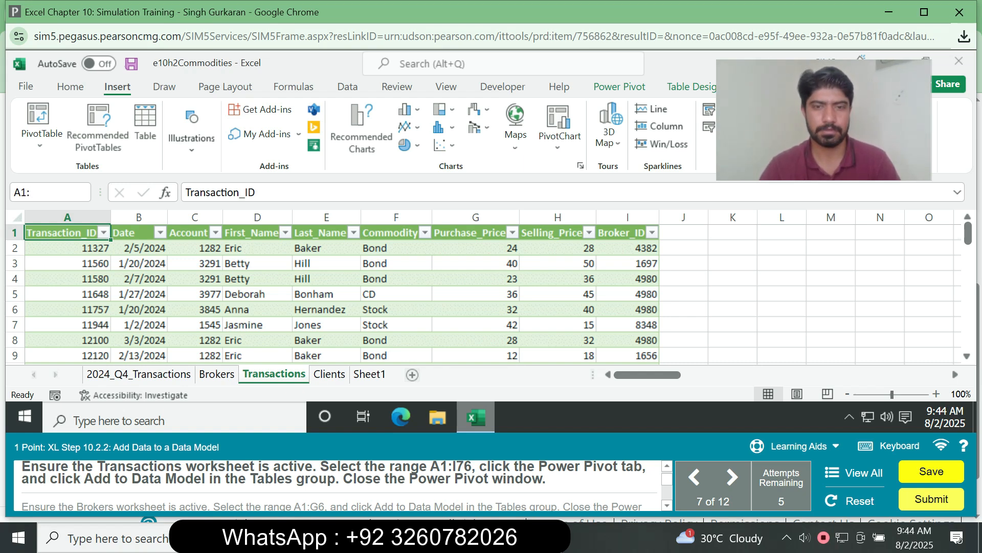
pyautogui.write('I76')
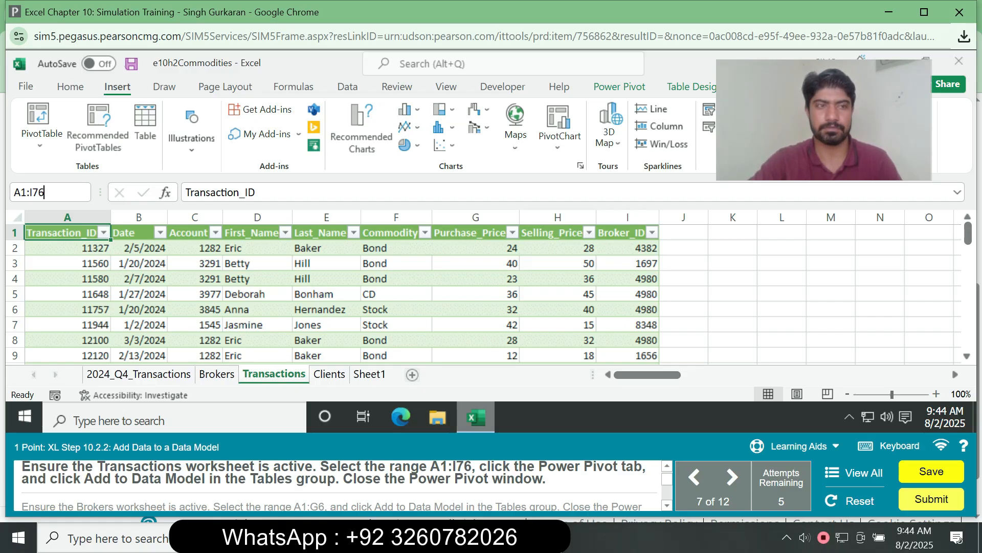
pyautogui.press('Return')
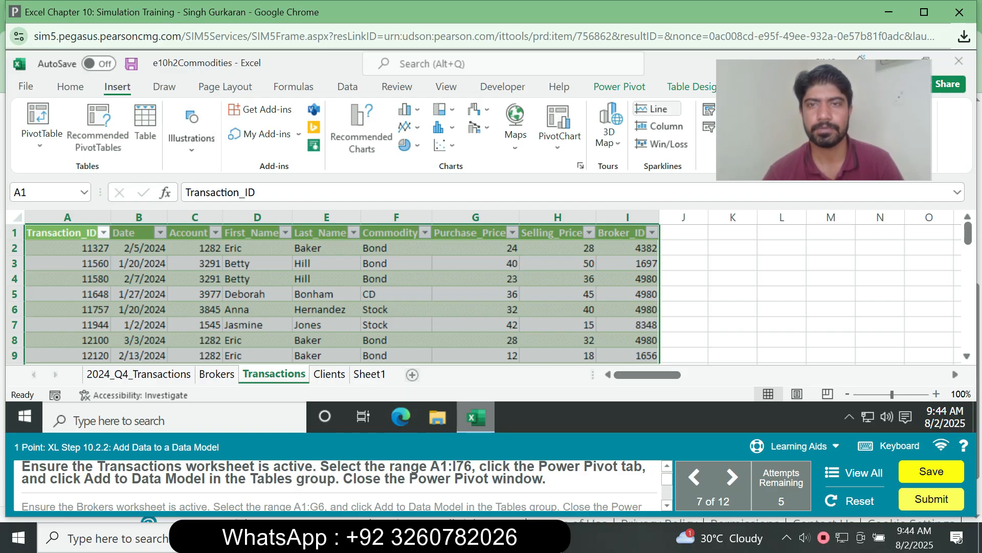
pyautogui.click(619, 86)
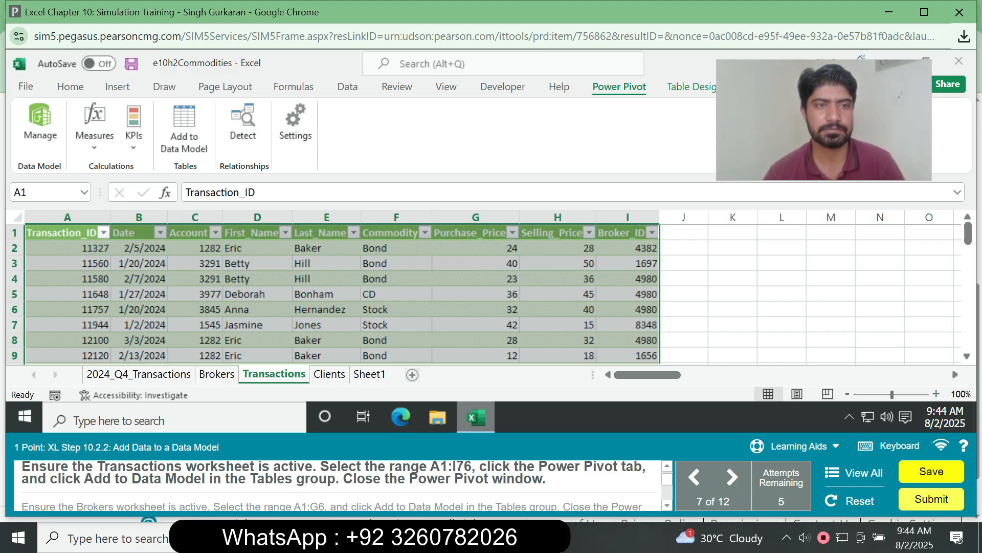
pyautogui.click(184, 128)
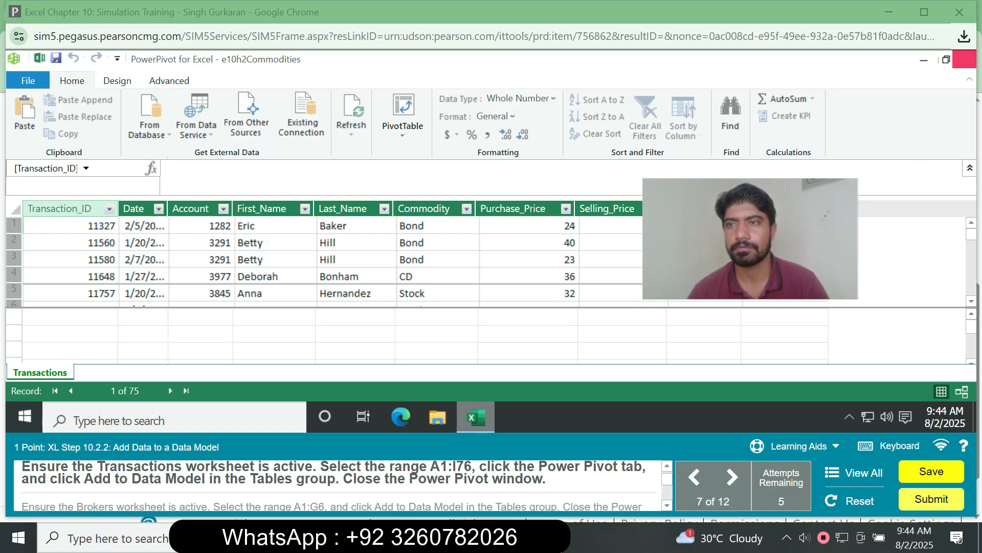
pyautogui.click(964, 60)
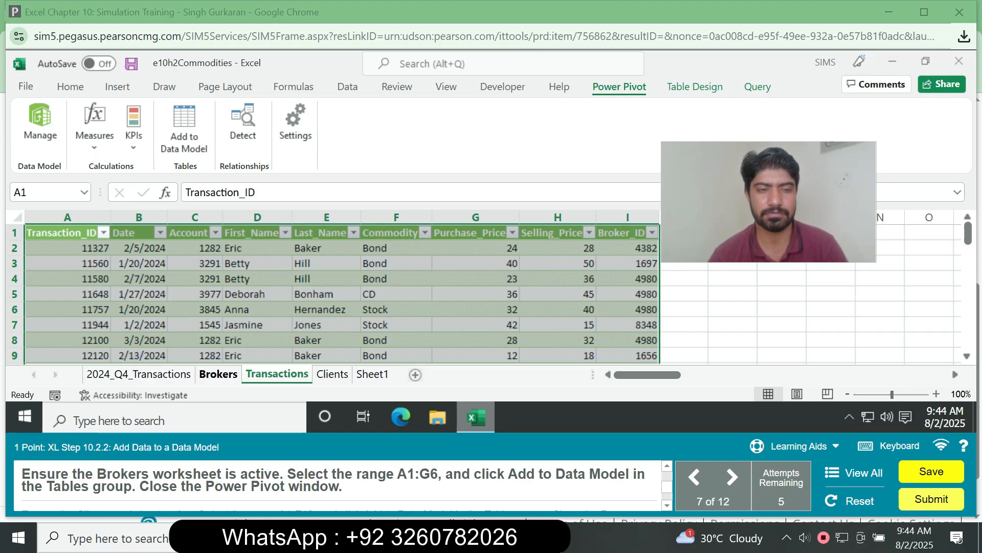
# - Add the range A1:G6 of the Brokers worksheet to the data model and close the Power Pivot window
pyautogui.click(218, 374)
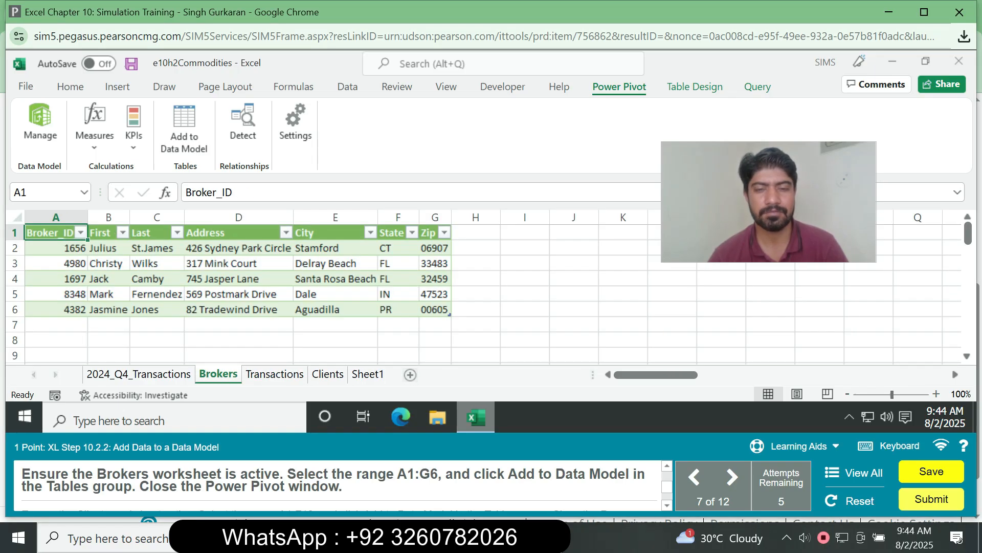
pyautogui.click(45, 192)
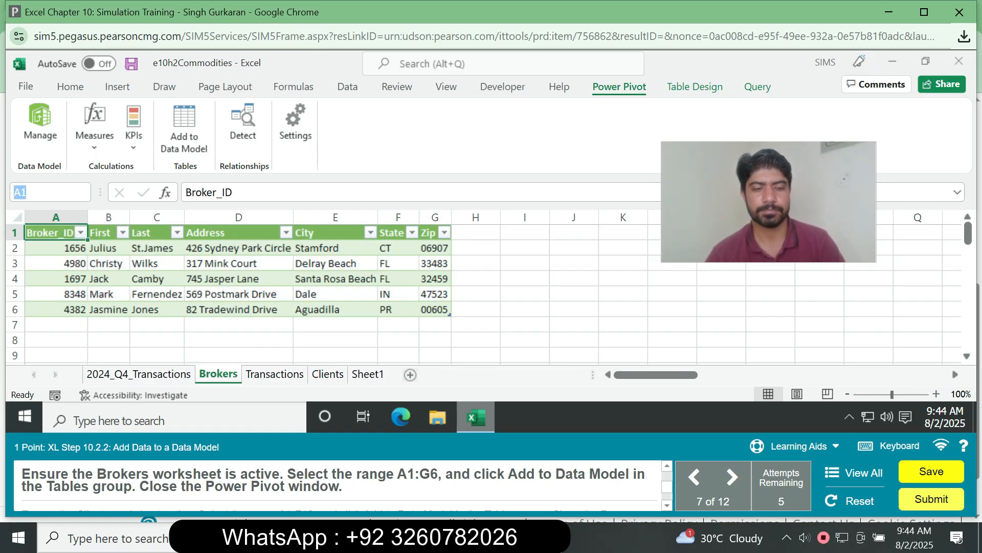
pyautogui.write('A1:G')
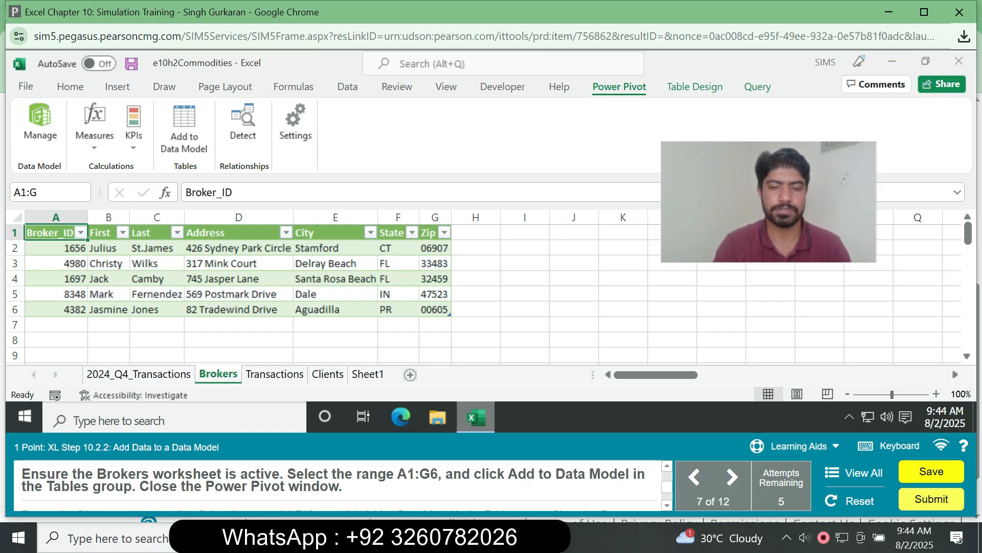
pyautogui.write('6')
pyautogui.press('Return')
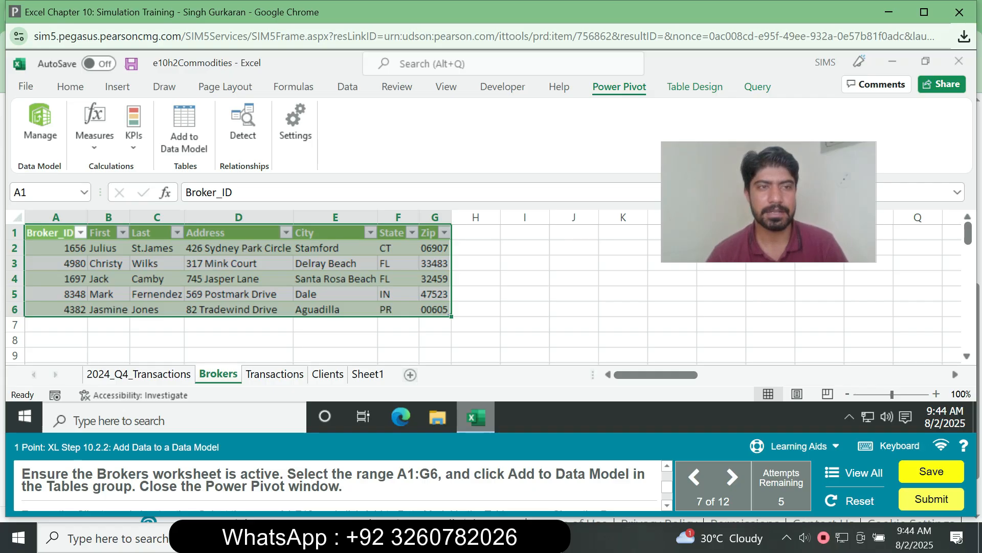
pyautogui.click(184, 128)
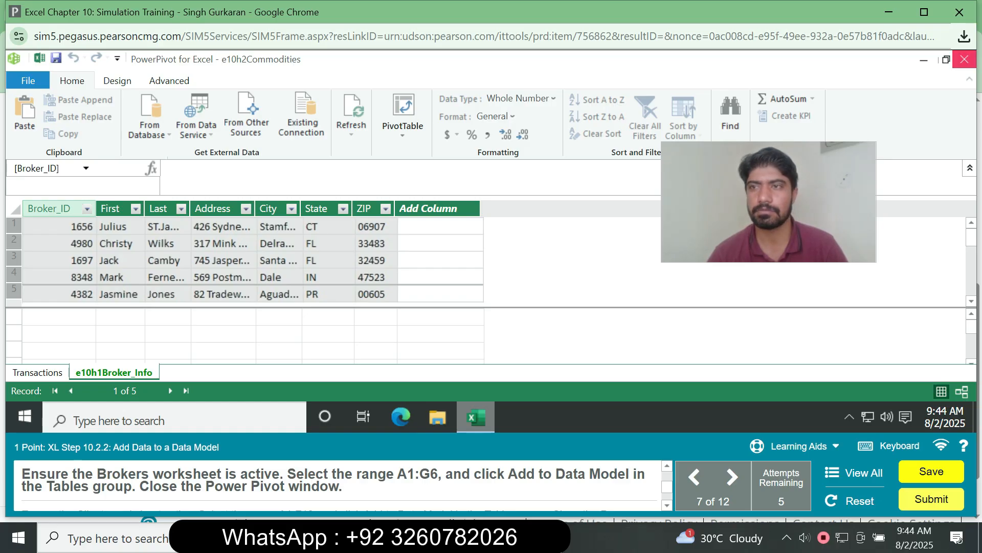
pyautogui.click(965, 59)
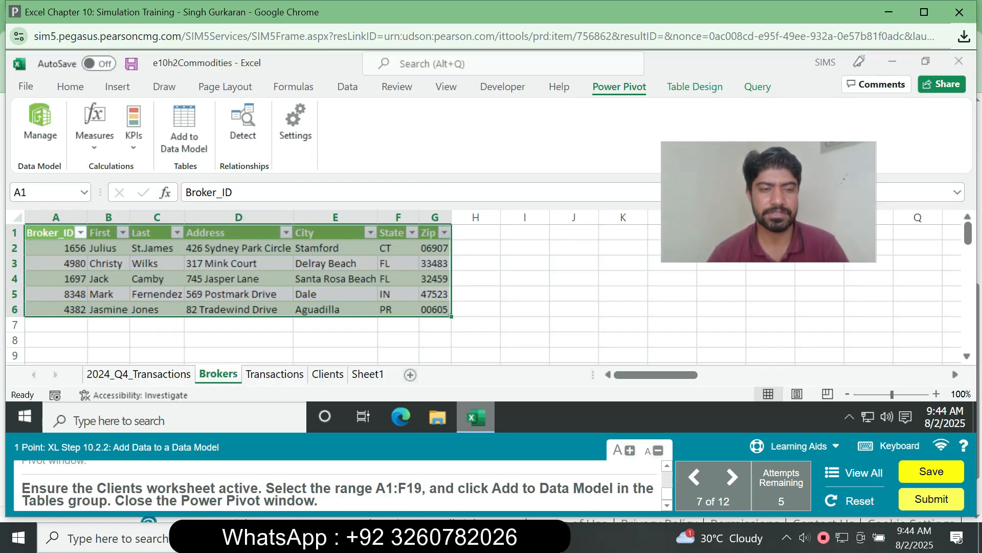
# - Add the range A1:F19 of the Clients worksheet to the data model and close the Power Pivot window
pyautogui.click(328, 374)
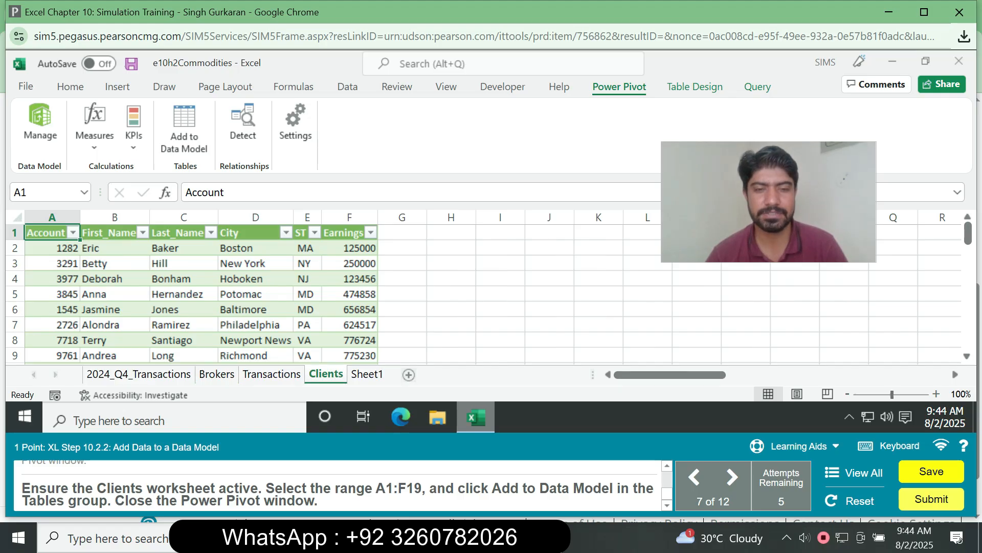
pyautogui.click(45, 192)
pyautogui.write('A1:F19')
pyautogui.press('Return')
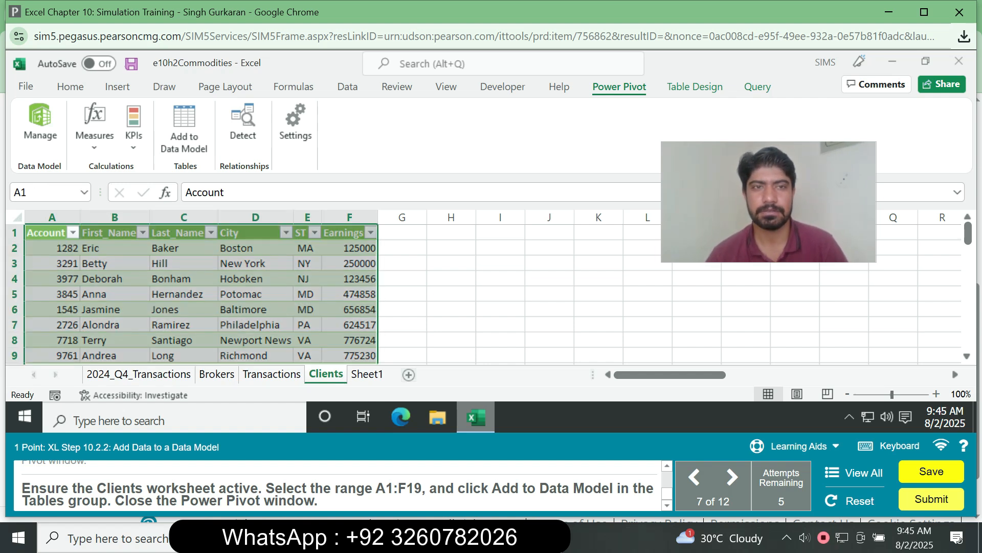
pyautogui.click(185, 128)
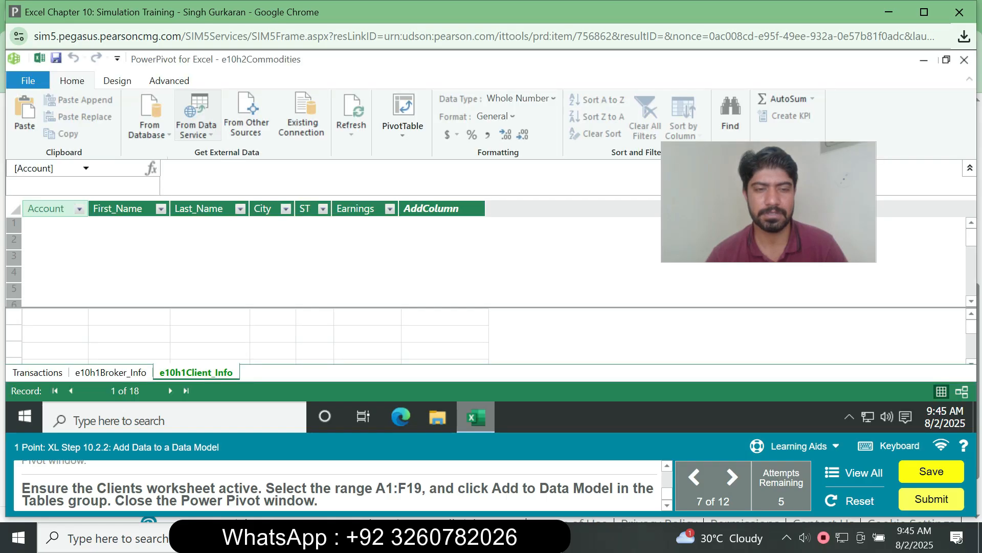
pyautogui.click(965, 60)
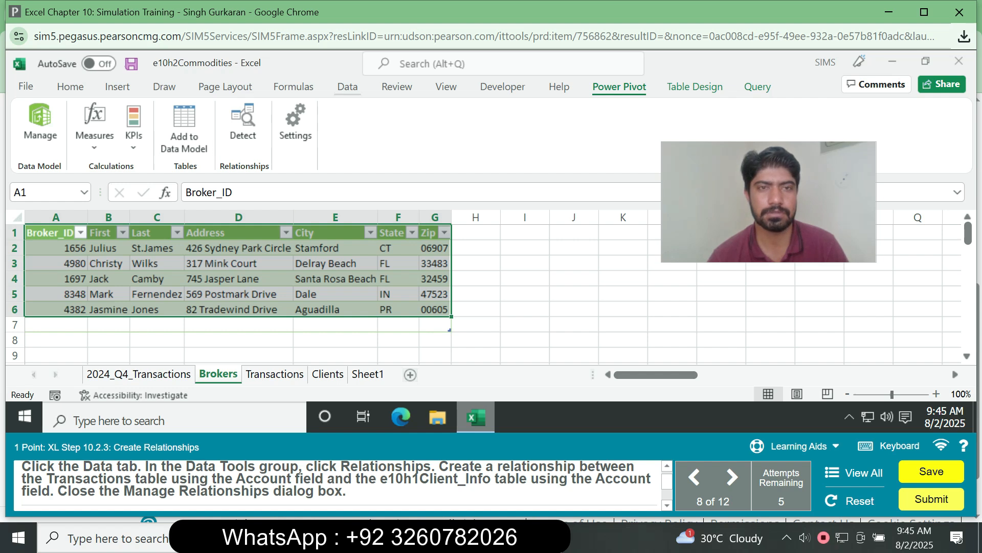
# - Open the Manage Relationships dialog for the workbook's data model
pyautogui.click(347, 87)
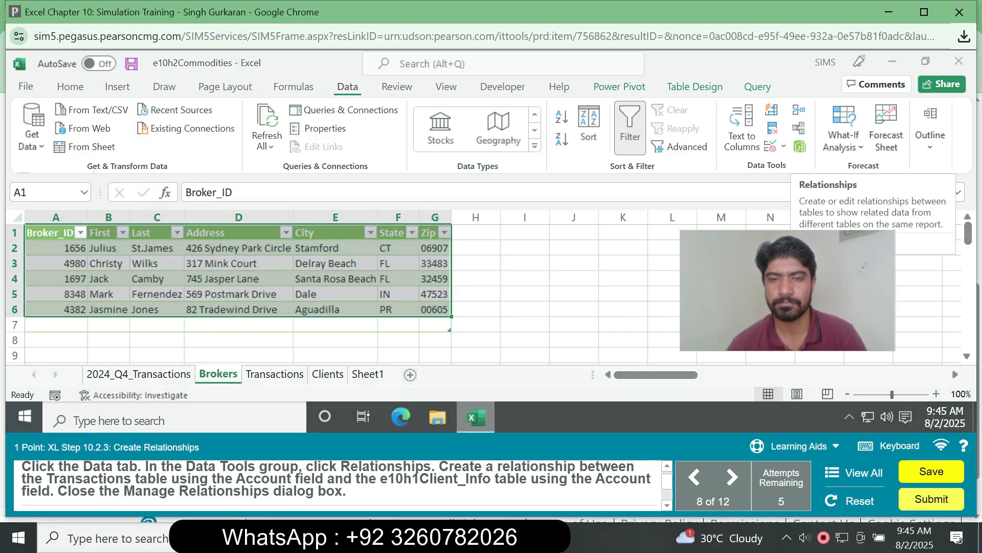
pyautogui.click(799, 128)
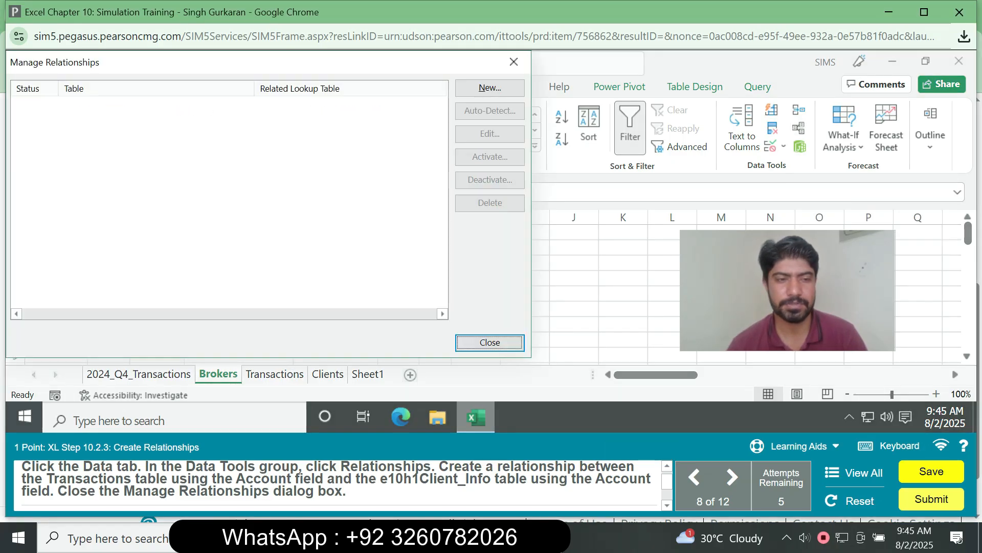
pyautogui.click(490, 88)
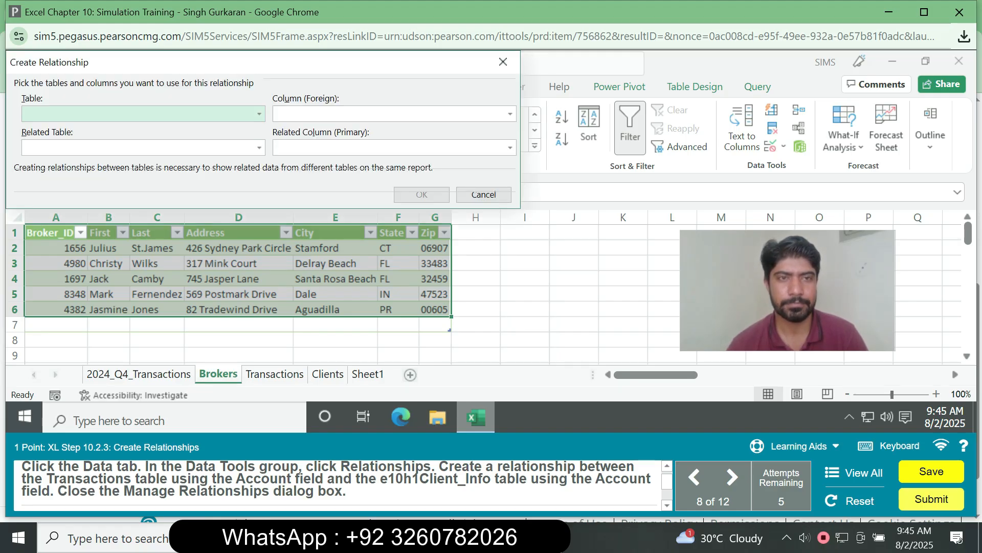
pyautogui.click(259, 114)
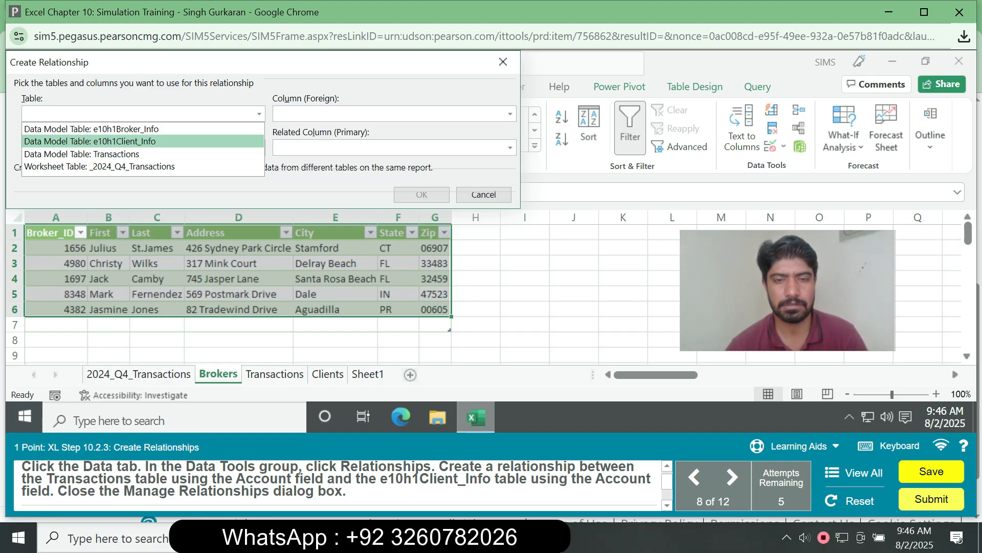
pyautogui.press('Return')
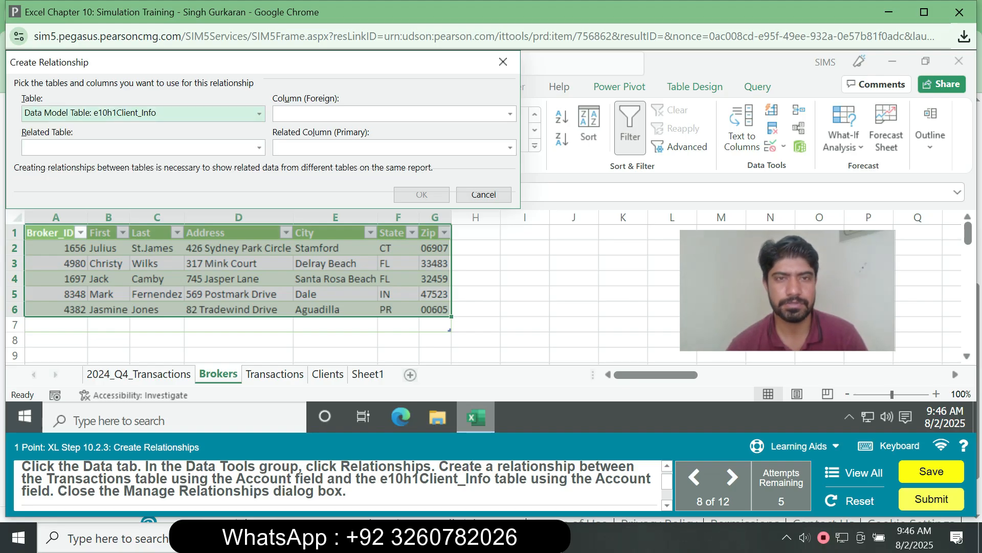
pyautogui.click(509, 113)
pyautogui.press('Down')
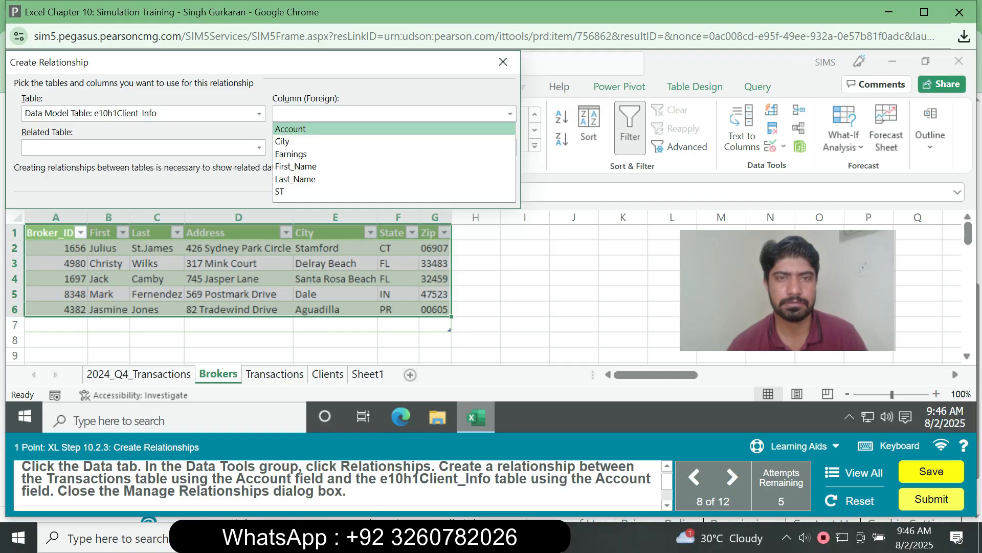
pyautogui.press('Return')
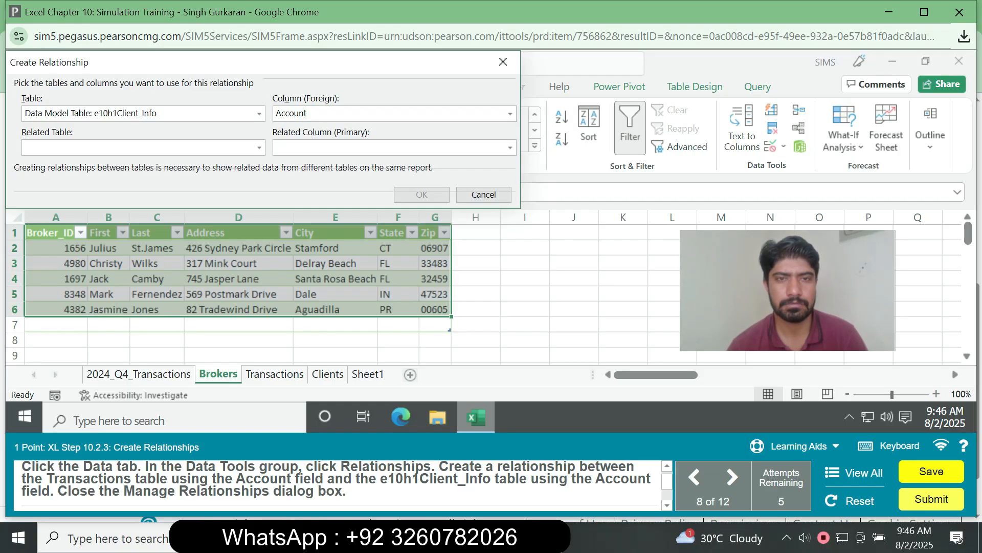
pyautogui.click(483, 194)
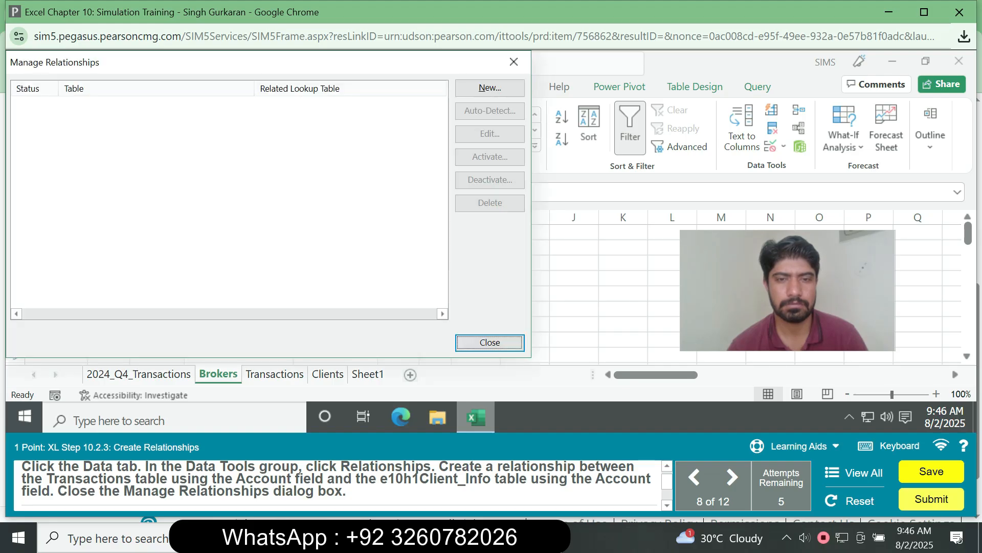
pyautogui.click(489, 343)
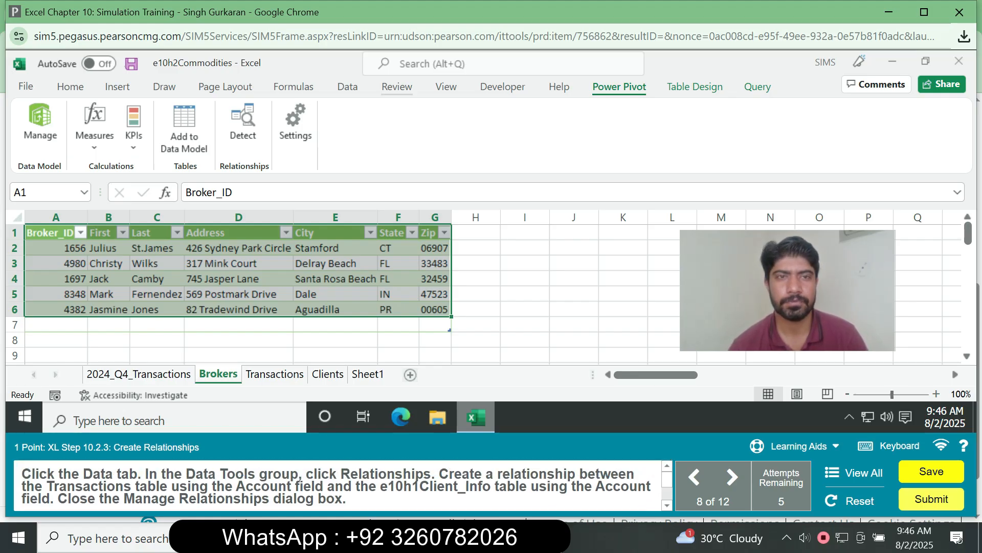
pyautogui.click(348, 87)
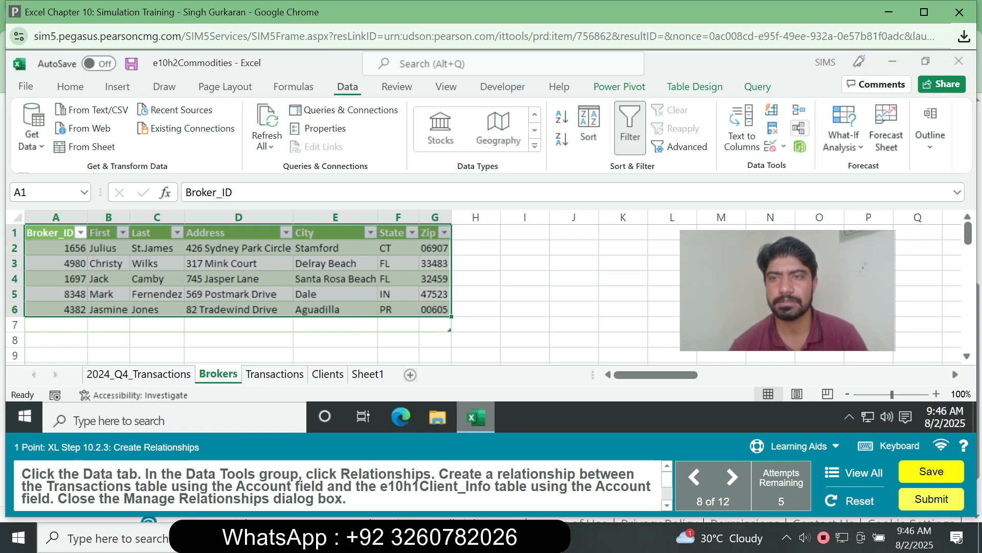
pyautogui.click(799, 128)
pyautogui.click(489, 88)
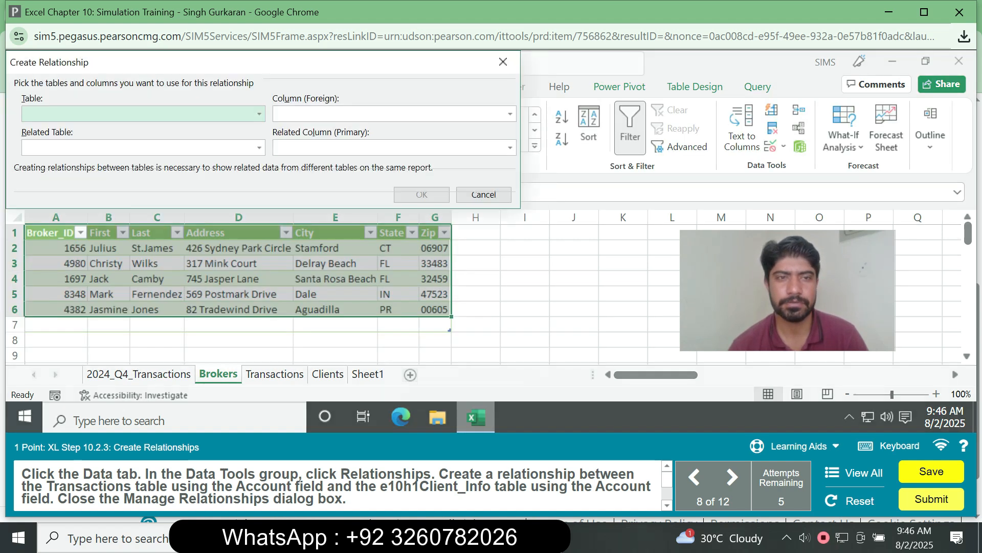
pyautogui.click(259, 114)
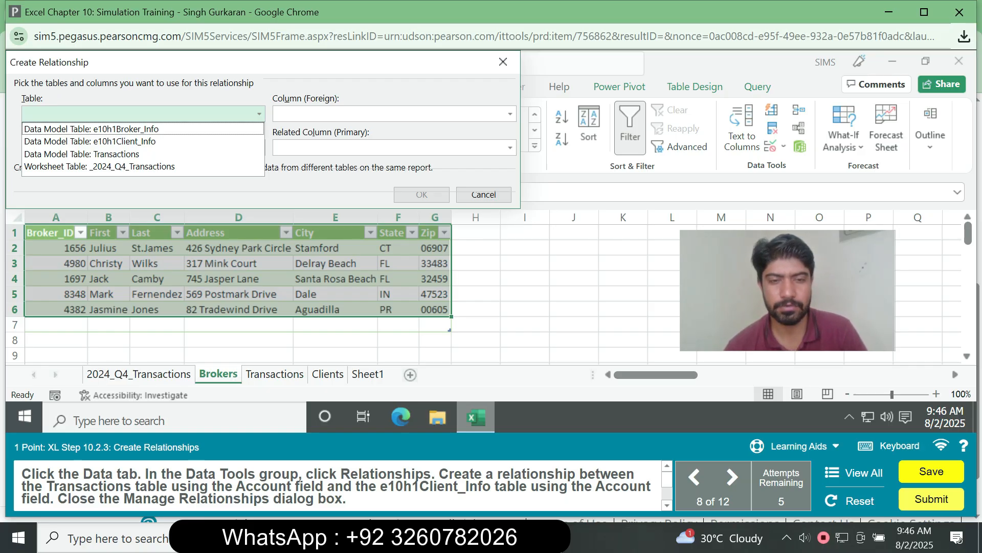
pyautogui.press('Down')
pyautogui.press('Down')
pyautogui.press('Down')
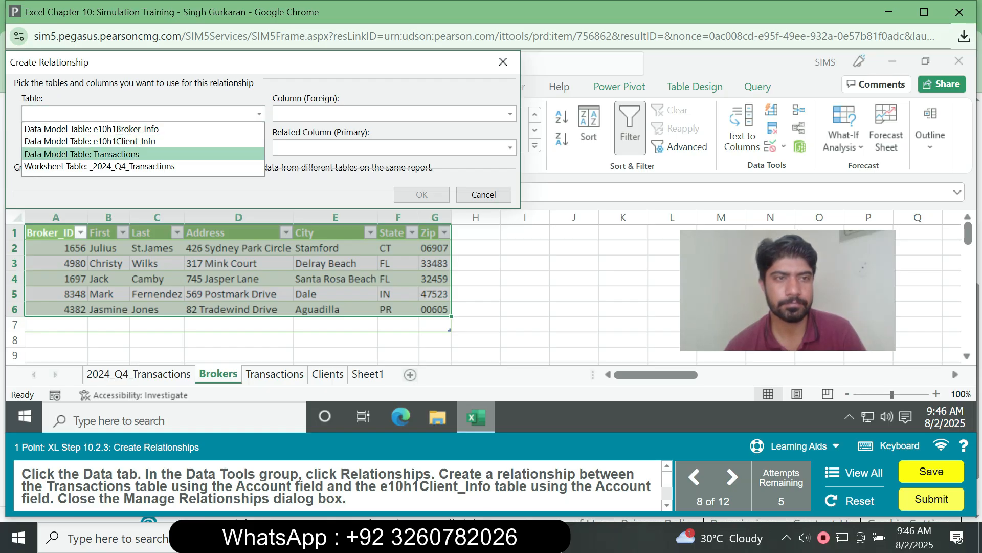
pyautogui.press('Up')
pyautogui.press('Down')
pyautogui.press('Up')
pyautogui.press('Return')
pyautogui.hotkey('alt', 'Down')
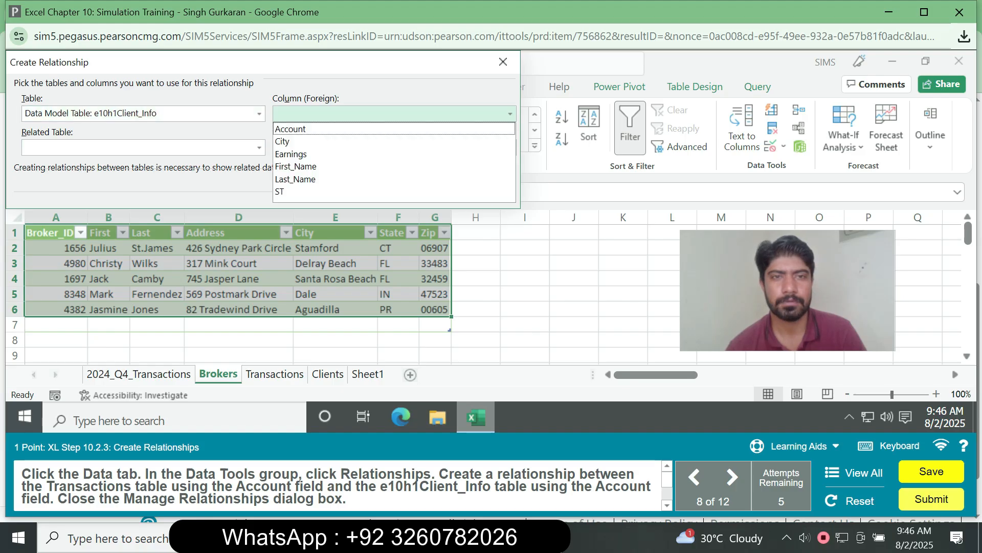
pyautogui.press('Down')
pyautogui.press('Up')
pyautogui.press('Return')
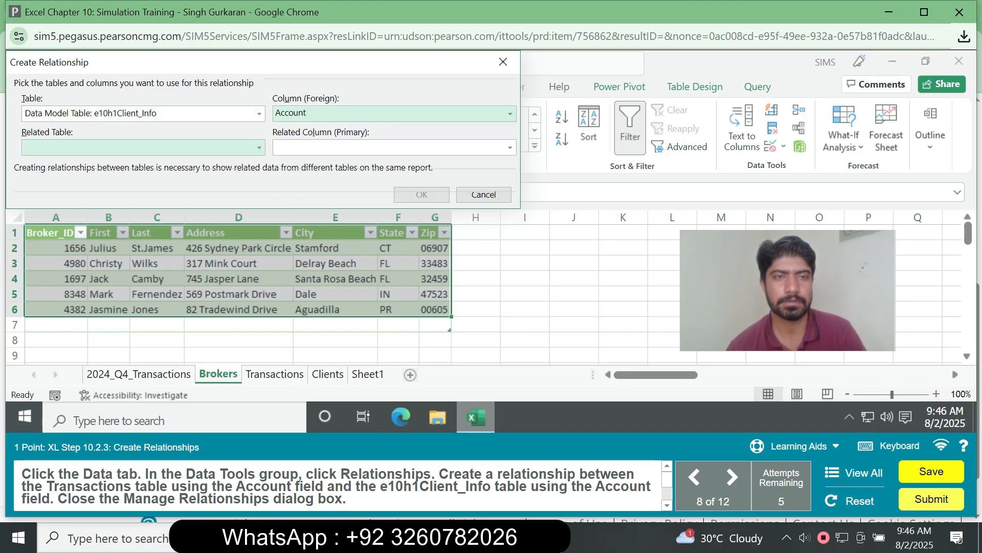
pyautogui.click(259, 148)
pyautogui.press('Down')
pyautogui.press('Down')
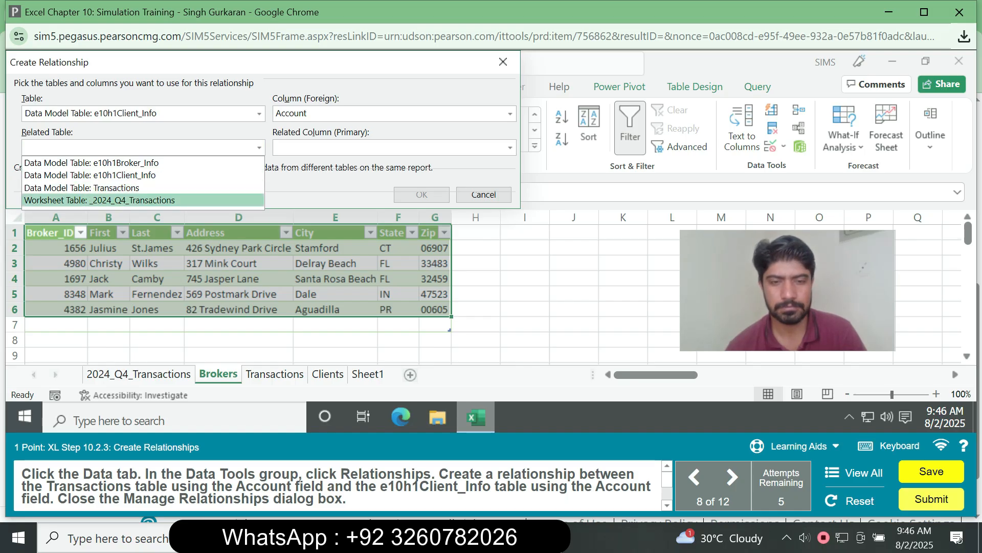
pyautogui.click(123, 175)
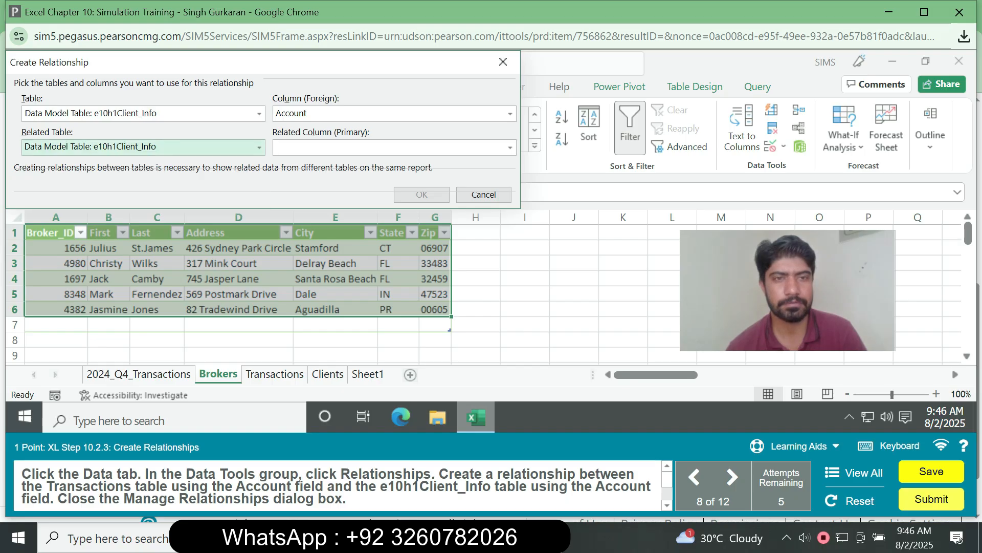
pyautogui.click(394, 147)
pyautogui.click(359, 162)
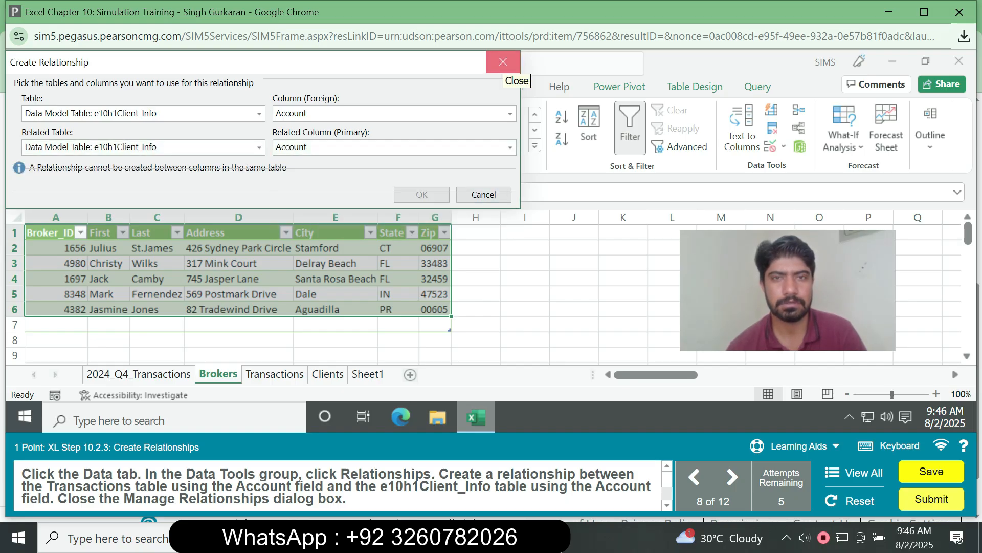
pyautogui.click(503, 61)
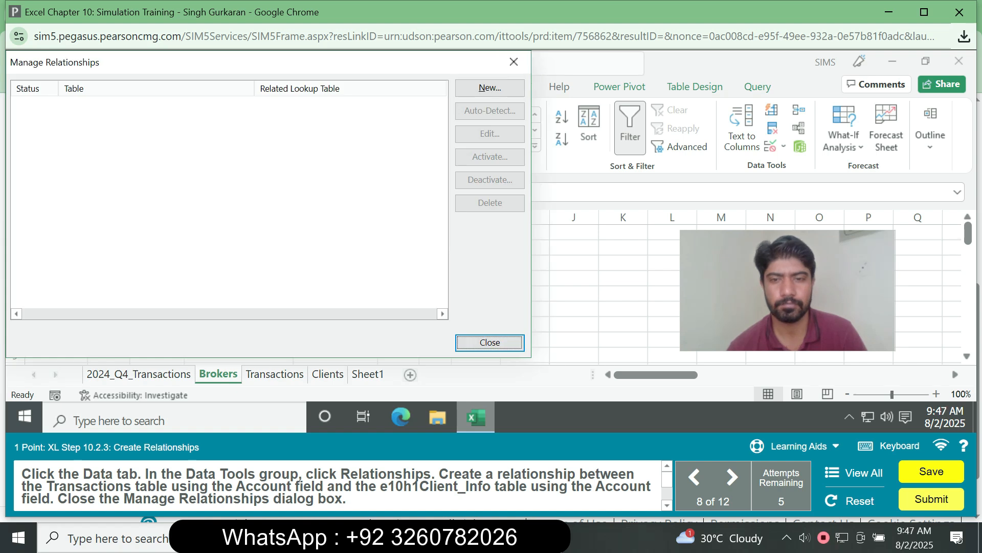
pyautogui.press('Escape')
# - Start a new relationship with the data model table Transactions and Account as its foreign column
pyautogui.press('alt')
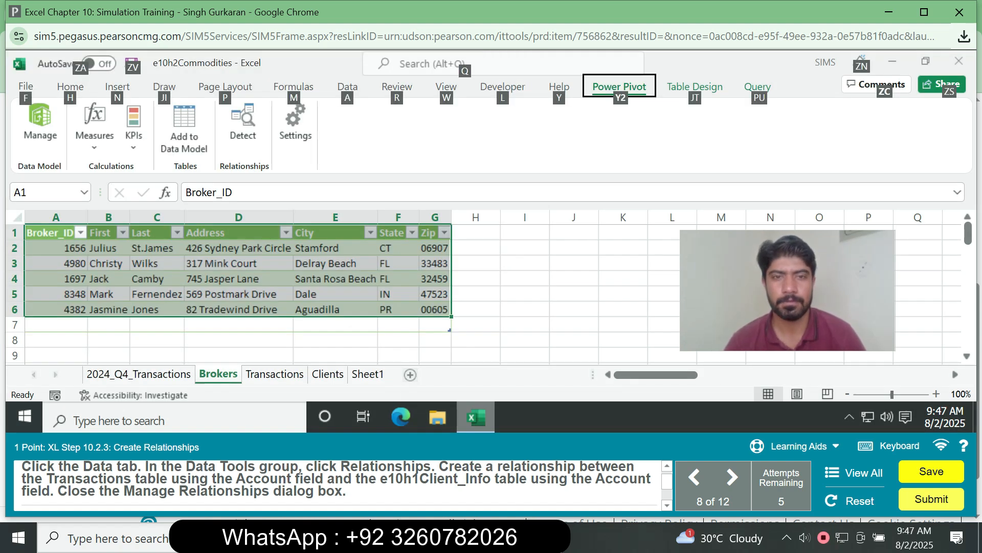
pyautogui.click(435, 279)
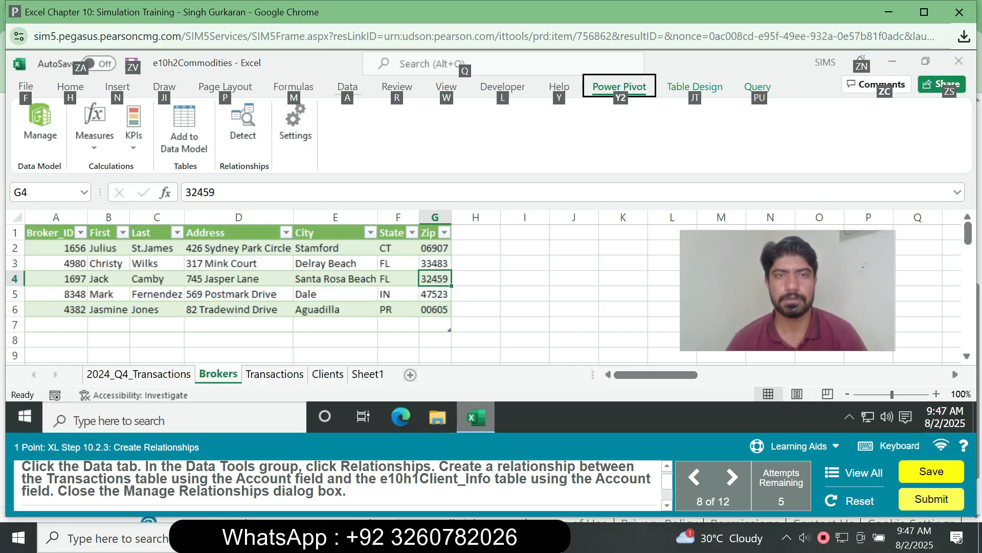
pyautogui.press('a')
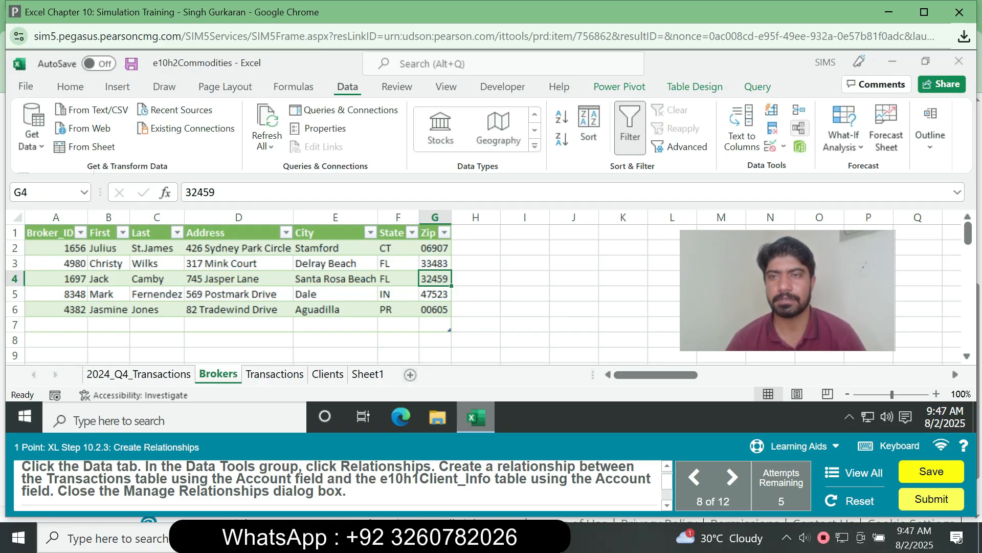
pyautogui.click(799, 128)
pyautogui.click(490, 88)
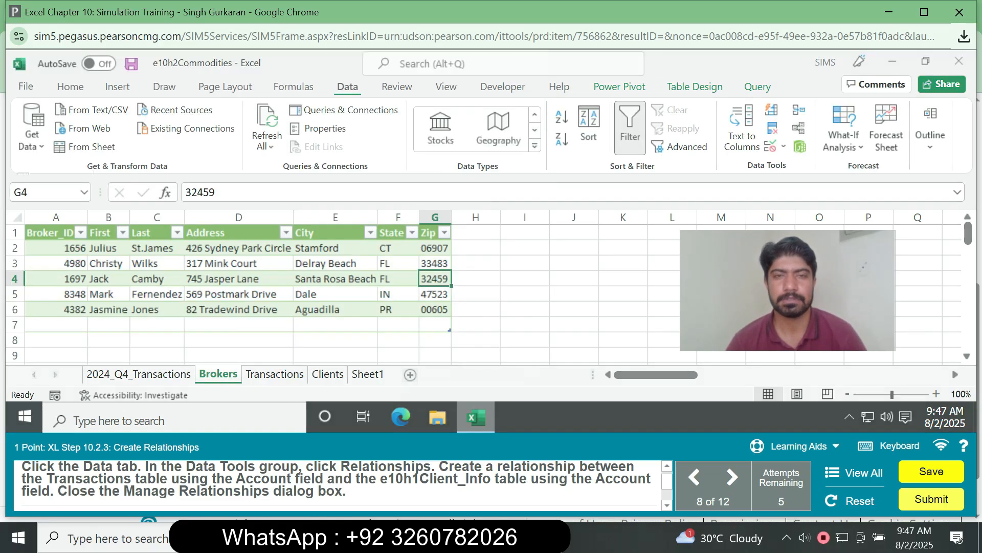
pyautogui.click(259, 114)
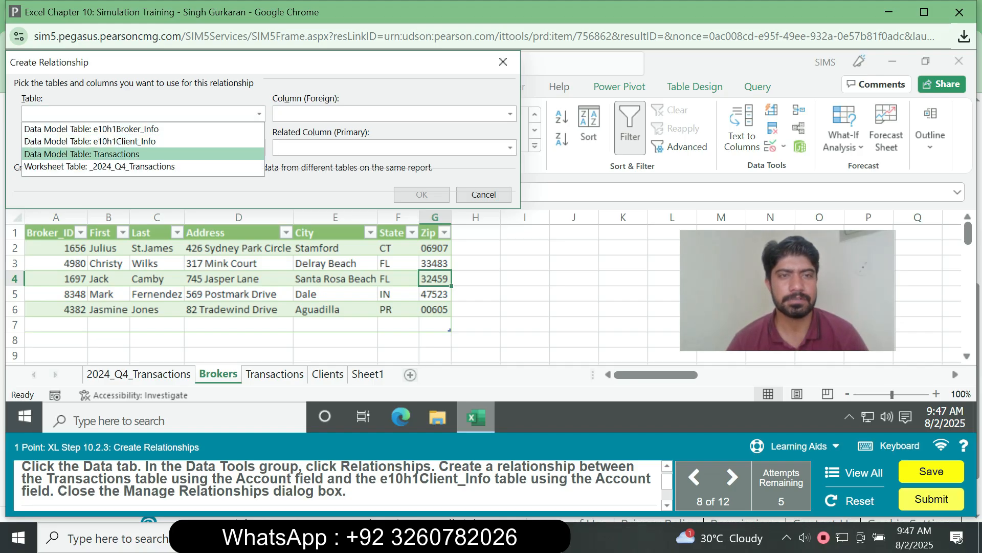
pyautogui.click(81, 153)
pyautogui.click(510, 113)
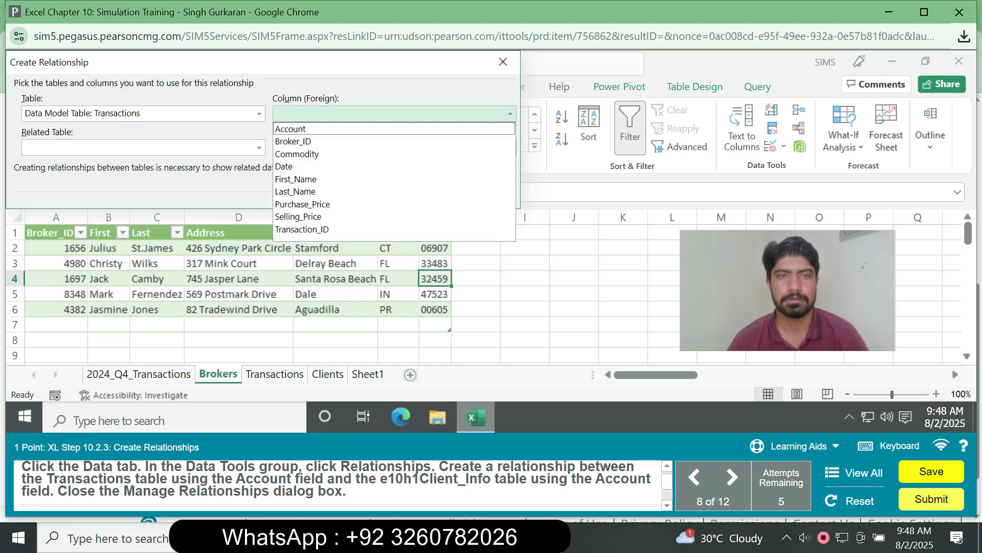
pyautogui.click(291, 129)
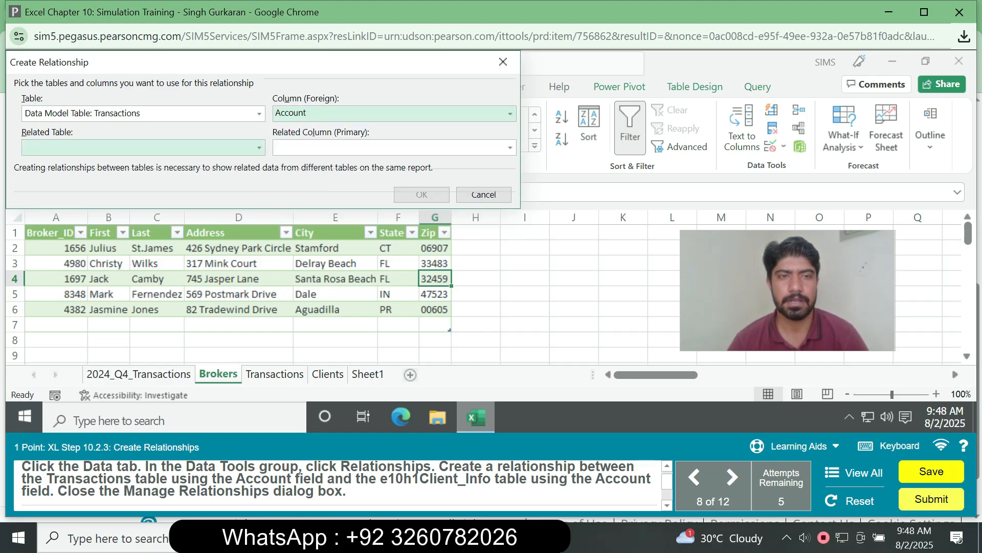
# - Relate it to the e10h1Client_Info table's Account primary column, create the relationship and close the Manage Relationships dialog
pyautogui.click(259, 148)
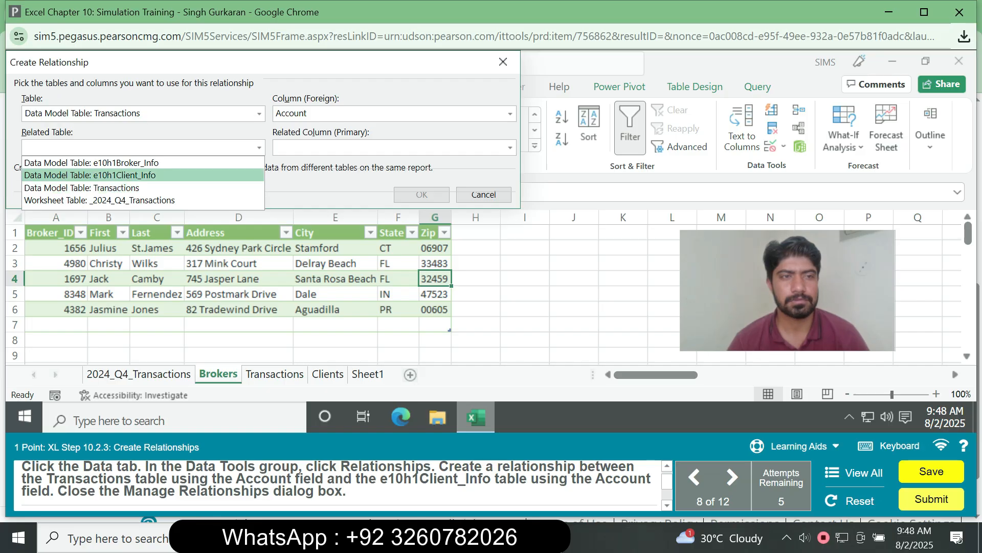
pyautogui.click(90, 175)
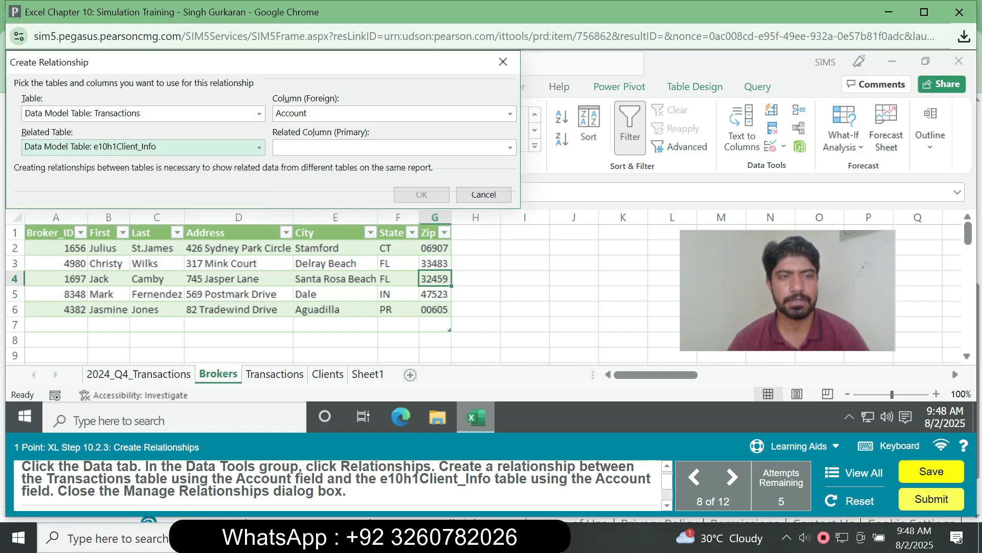
pyautogui.click(510, 148)
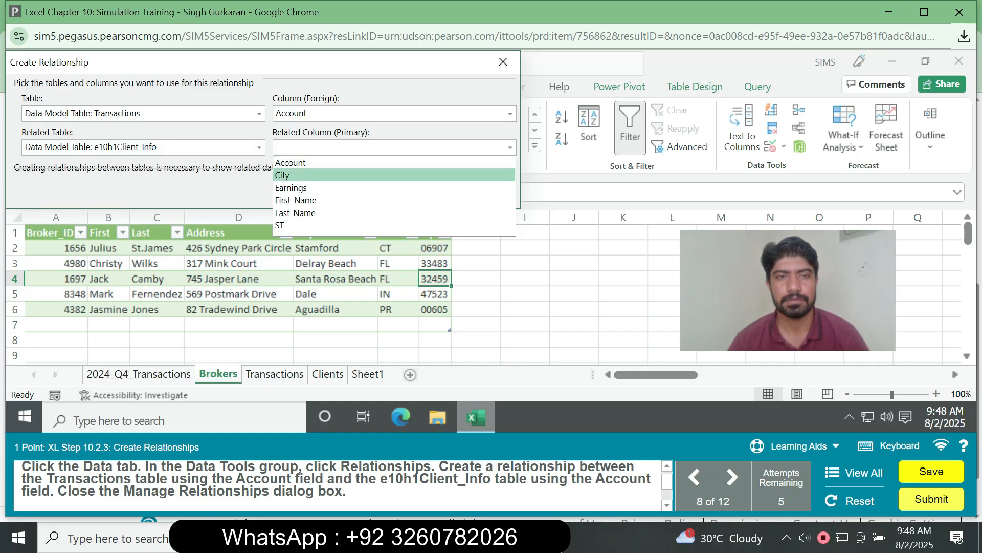
pyautogui.click(291, 163)
pyautogui.press('Return')
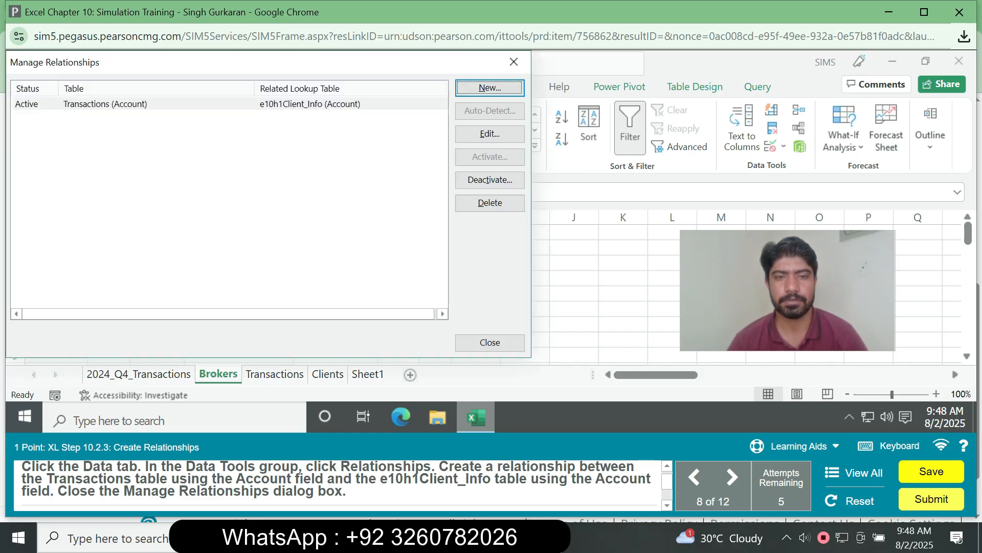
pyautogui.click(489, 342)
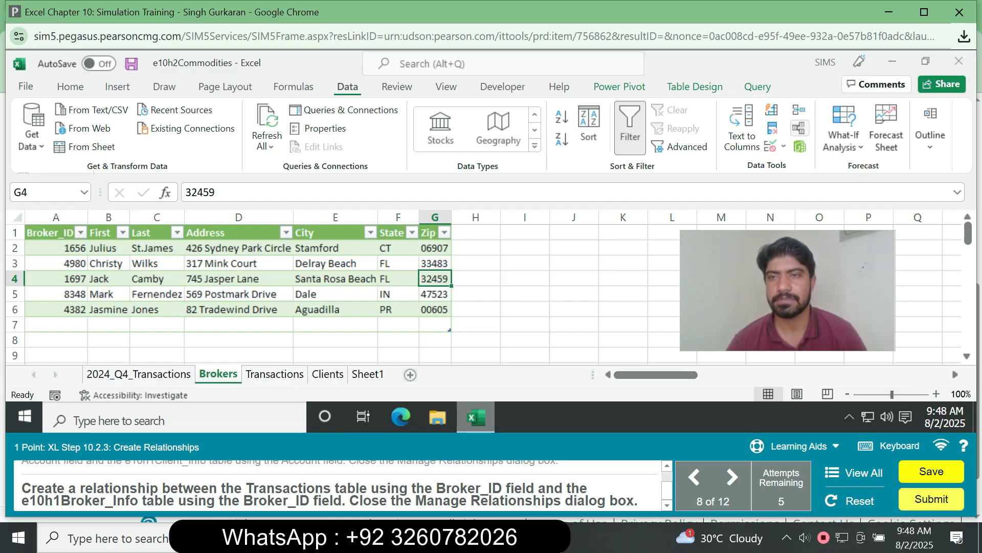
# - Start another relationship with e10h1Broker_Info as both table and related table, using Broker_ID as foreign and primary column
pyautogui.click(800, 128)
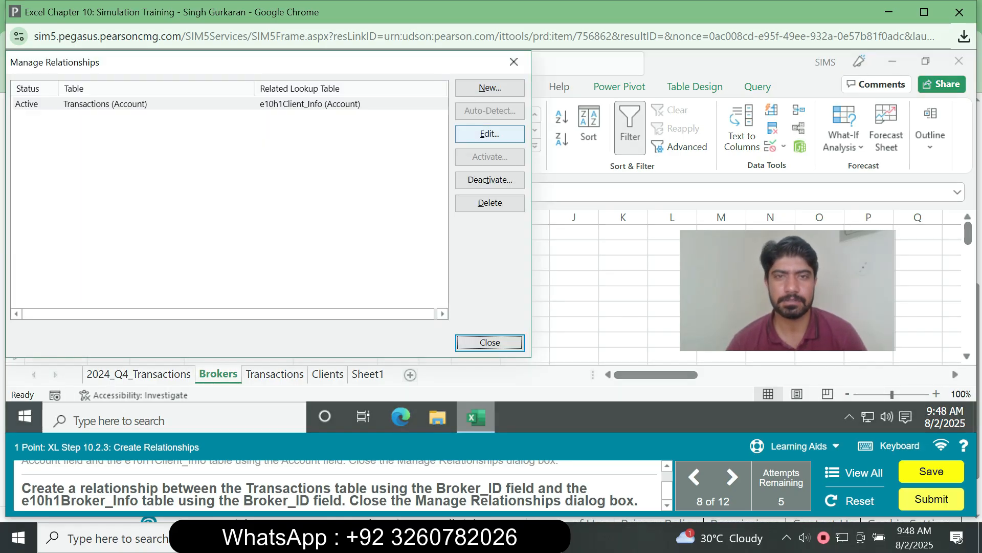
pyautogui.click(490, 87)
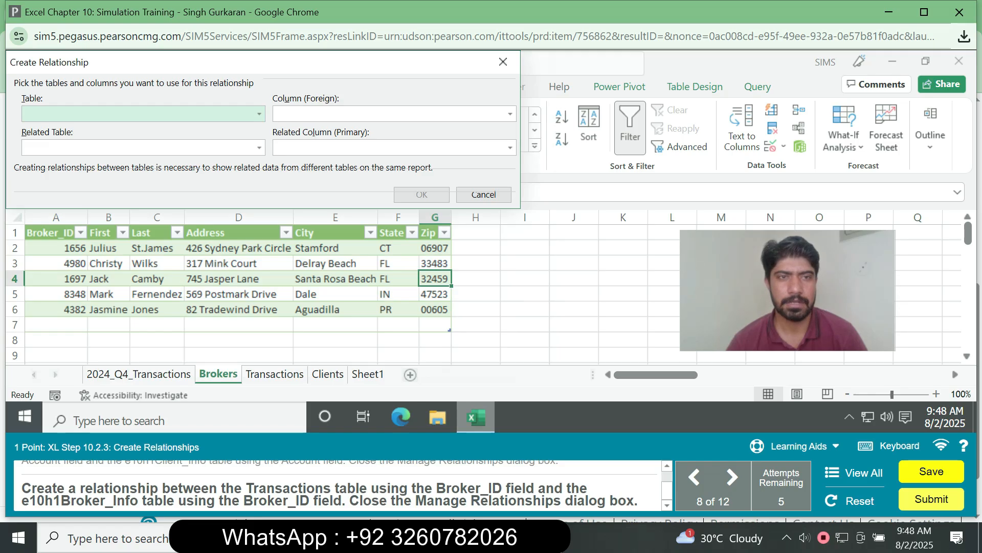
pyautogui.click(259, 113)
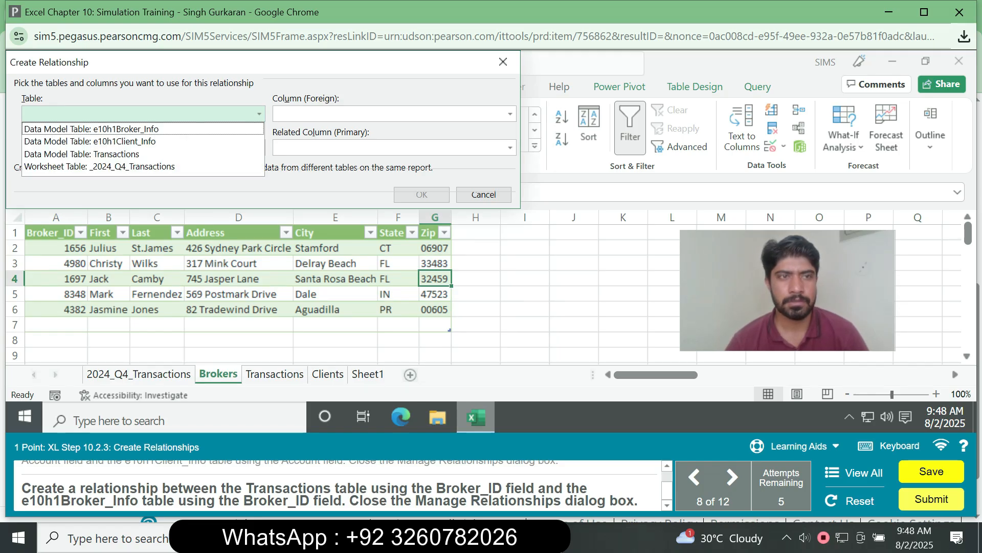
pyautogui.click(143, 129)
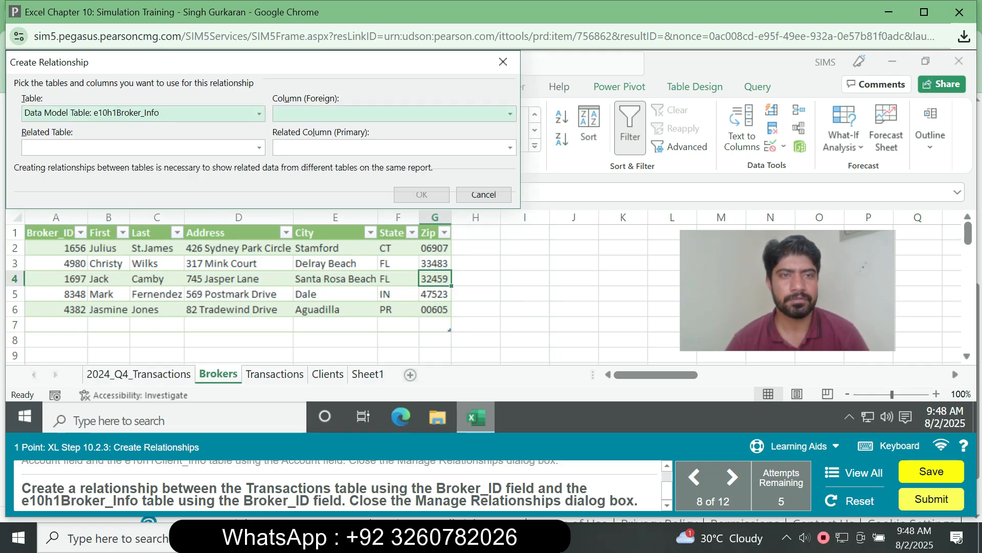
pyautogui.click(509, 114)
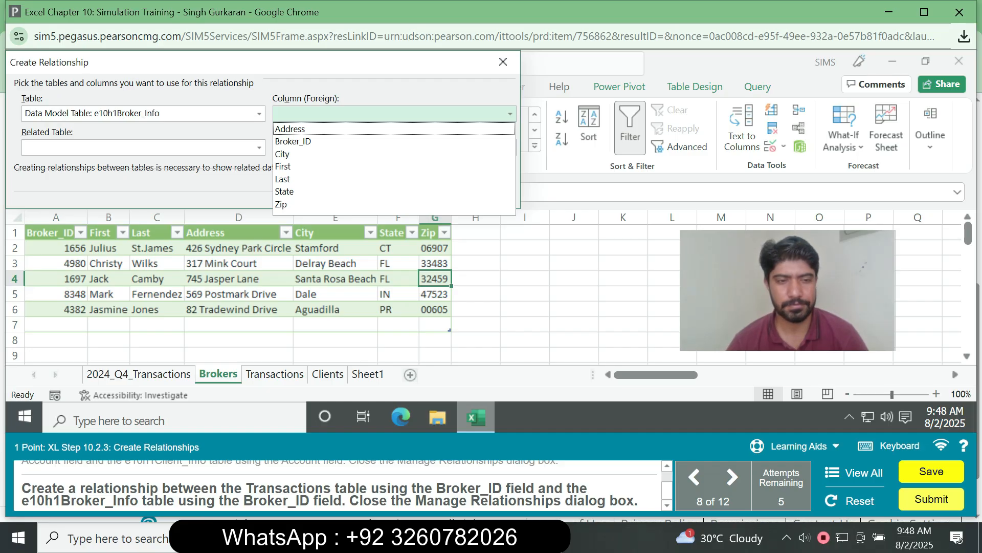
pyautogui.click(510, 113)
pyautogui.click(510, 113)
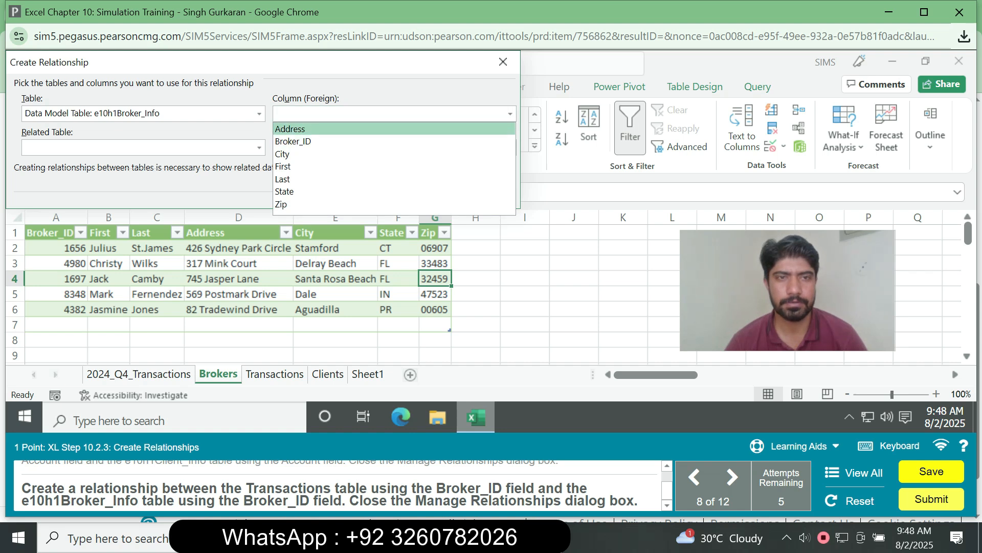
pyautogui.click(293, 141)
pyautogui.click(259, 148)
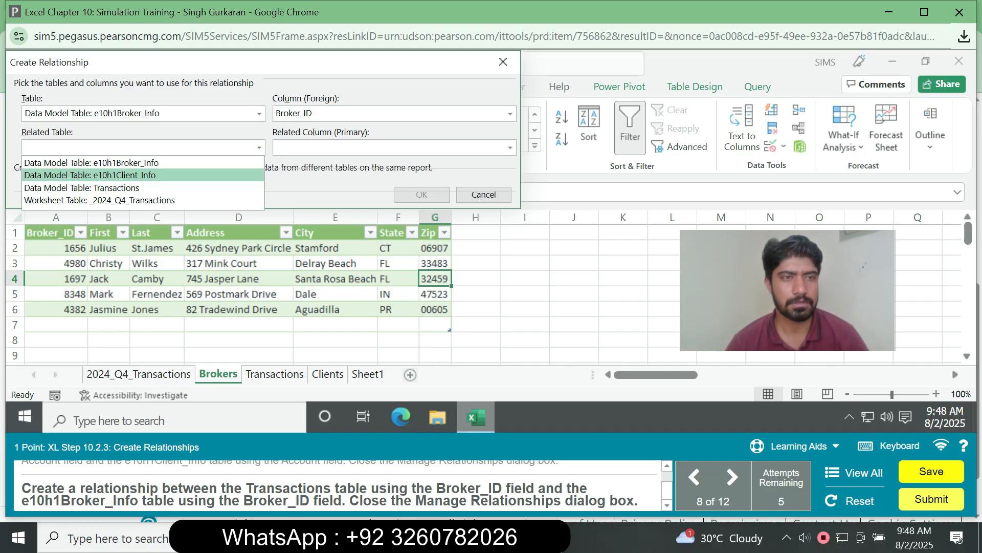
pyautogui.click(92, 163)
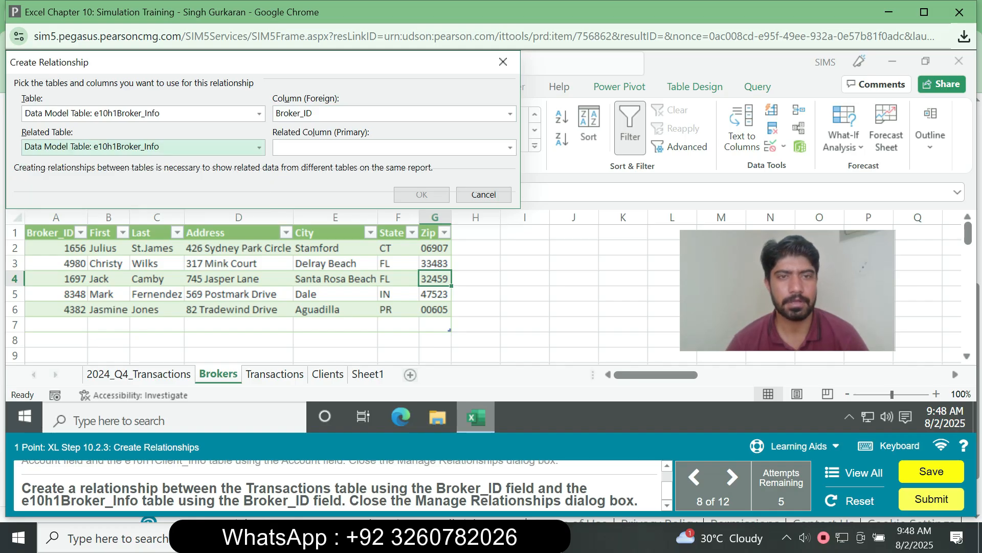
pyautogui.click(394, 148)
pyautogui.click(394, 175)
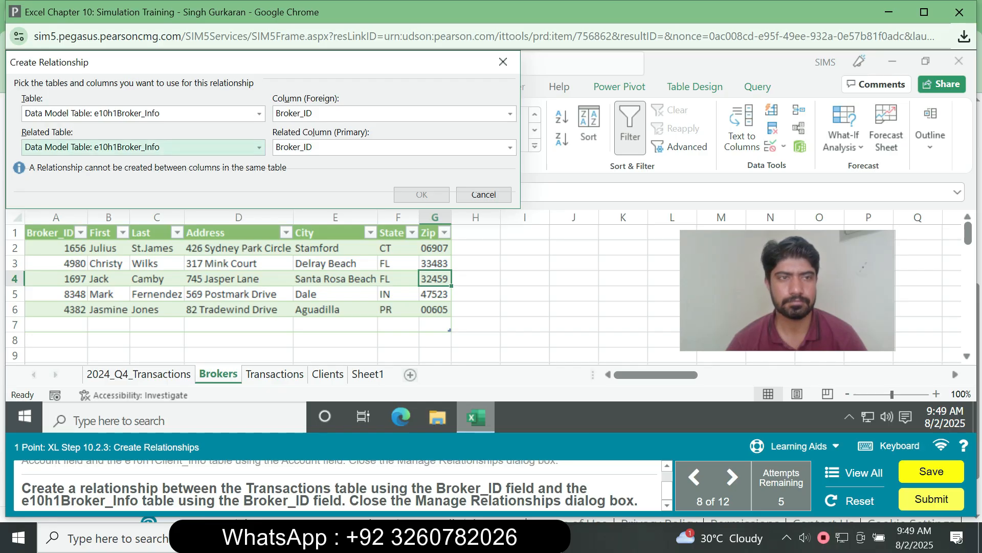
# - Change the relationship's main table to Transactions with foreign column Broker_ID, create it and close the Manage Relationships dialog
pyautogui.click(153, 114)
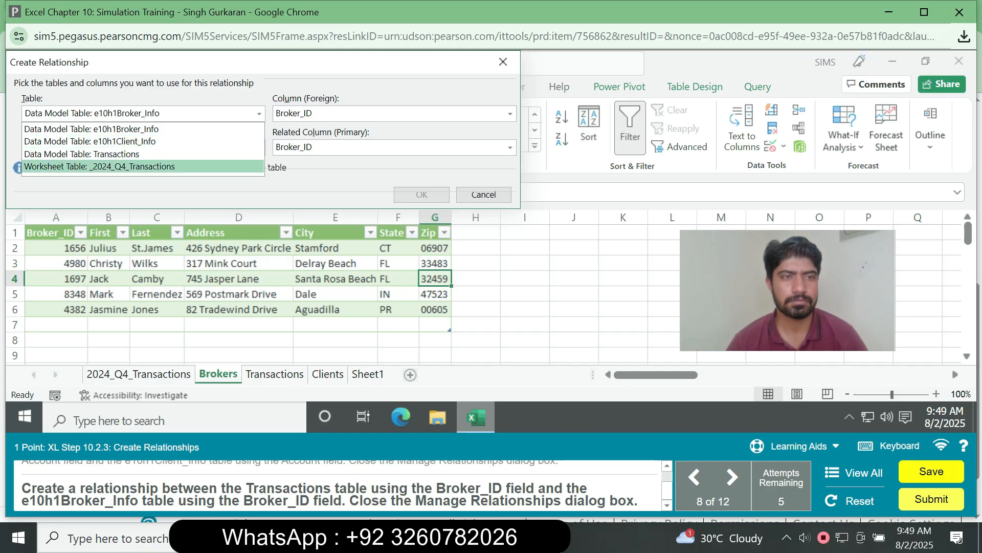
pyautogui.click(143, 154)
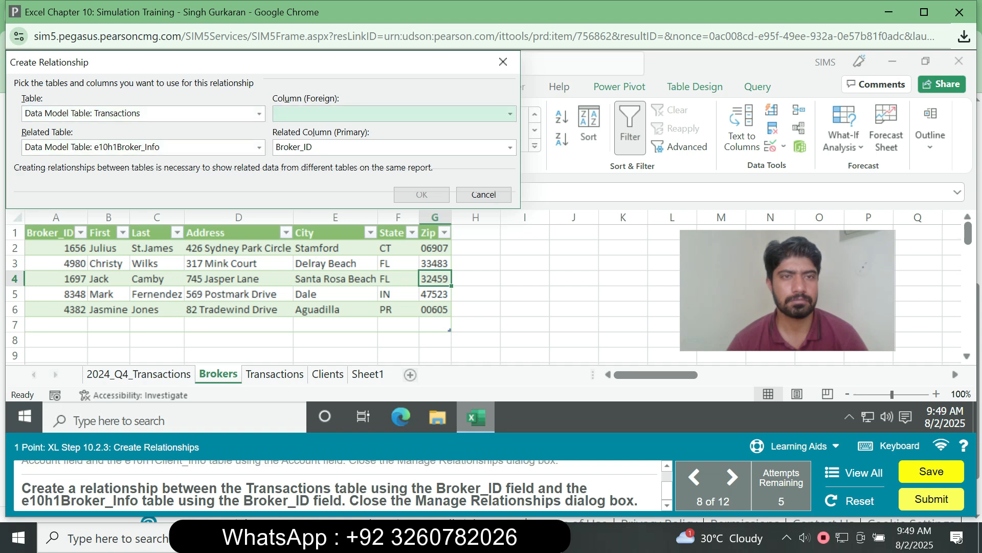
pyautogui.click(394, 114)
pyautogui.click(394, 142)
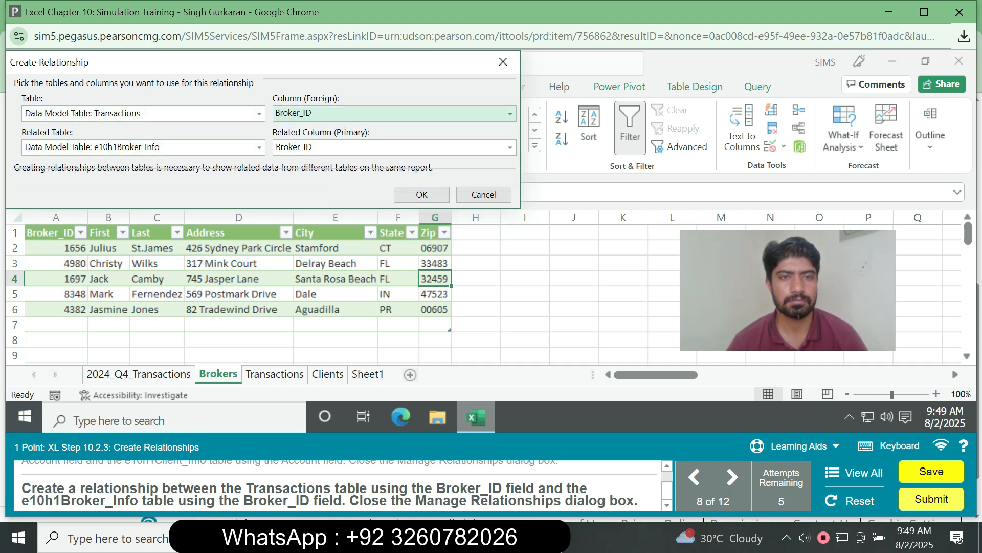
pyautogui.click(421, 194)
pyautogui.click(489, 341)
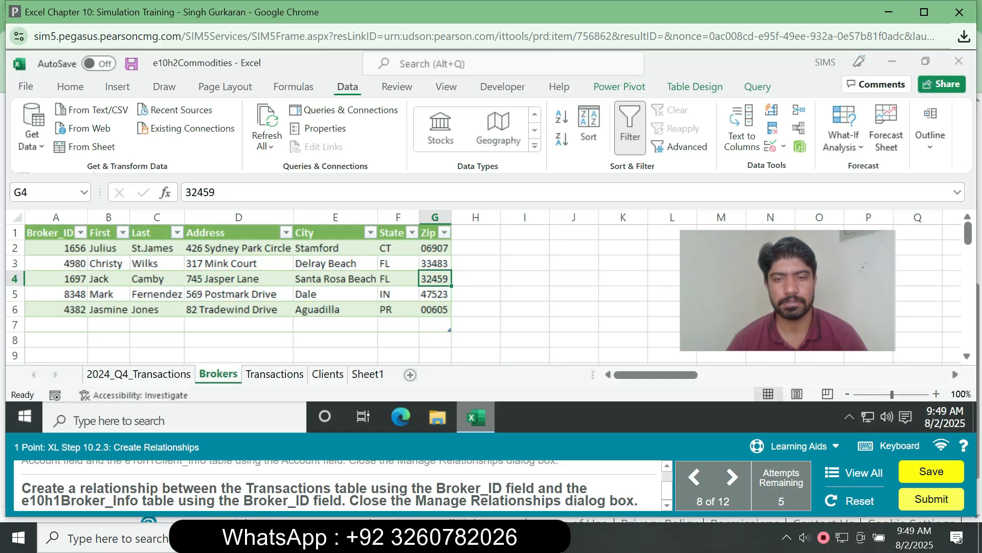